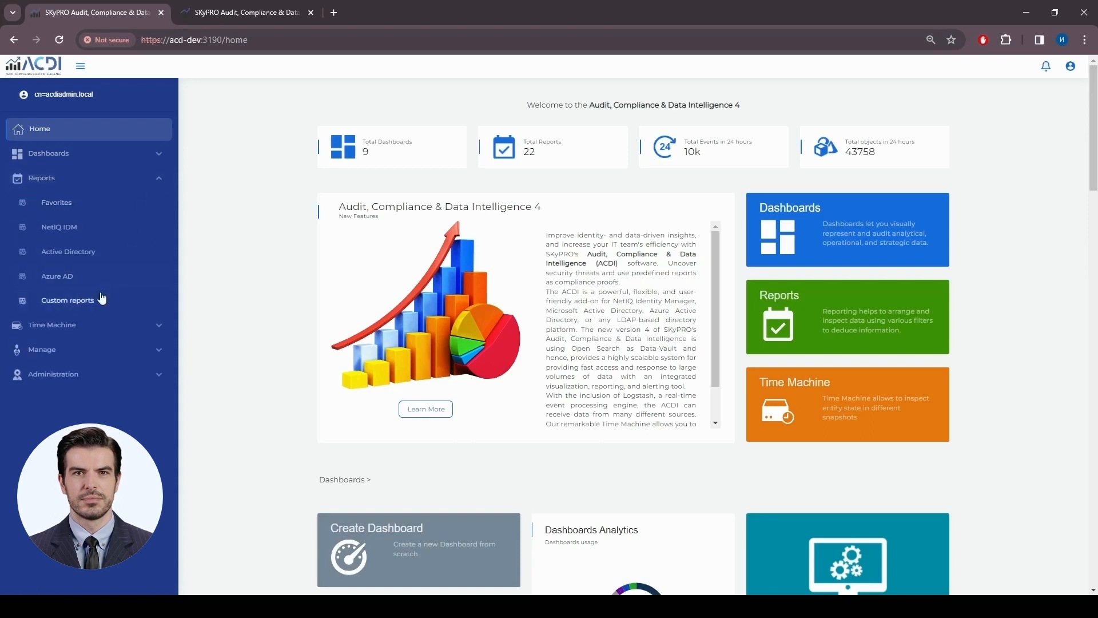
- From the Custom reports list, open the NetIQ Users Login Expire report in the editor
click(79, 306)
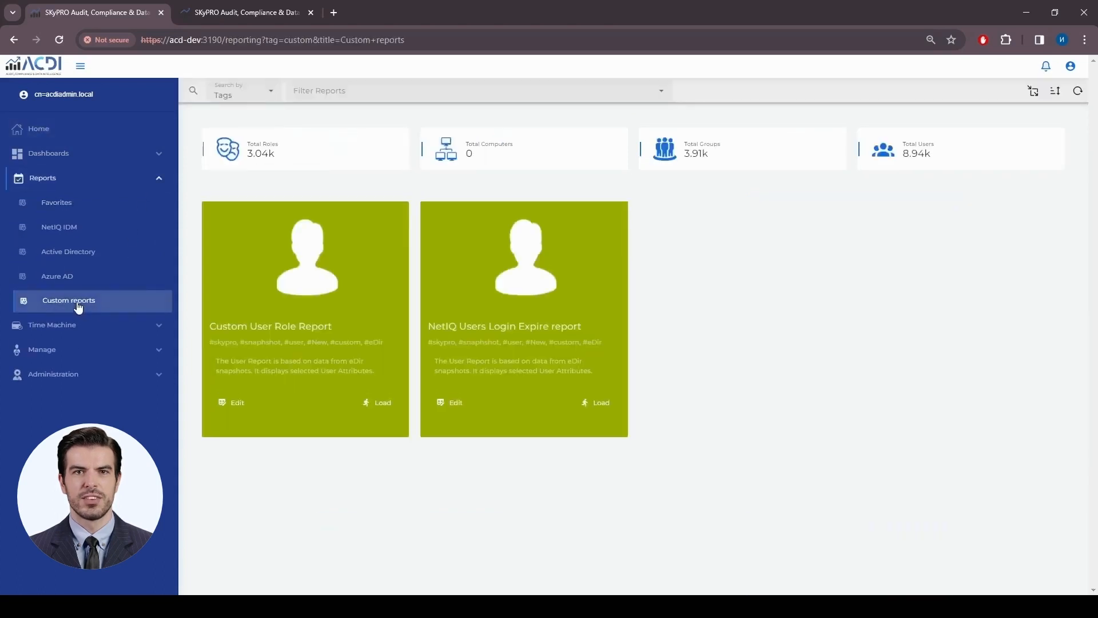
drag(426, 325, 582, 325)
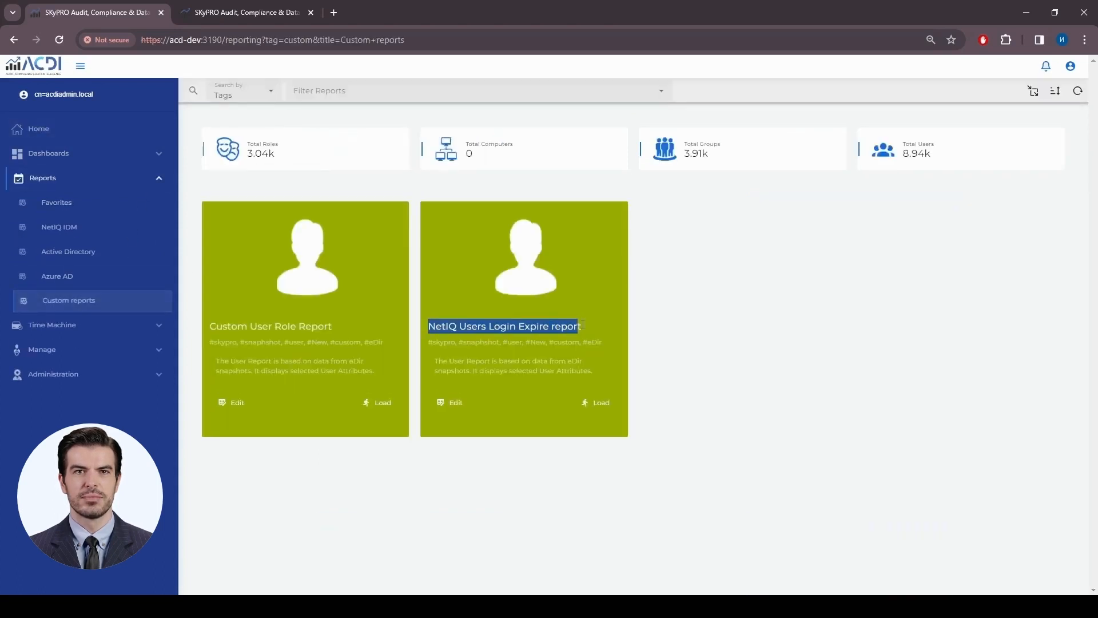
click(455, 403)
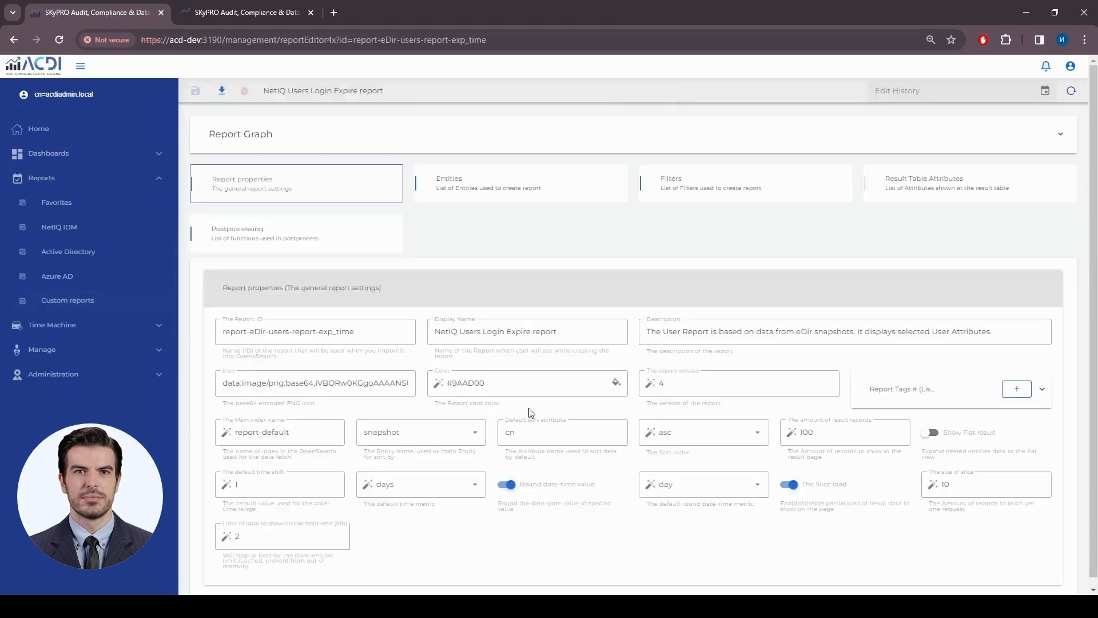
- Review Entity [0]'s report-default index and its full filter query in the enlarged editor
click(529, 183)
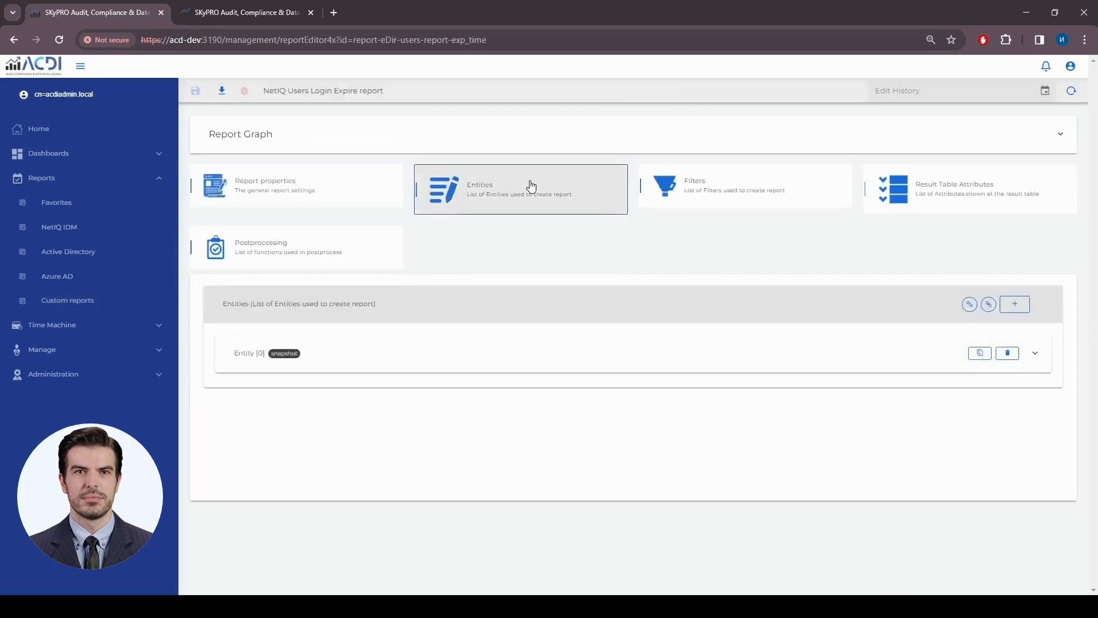
click(426, 361)
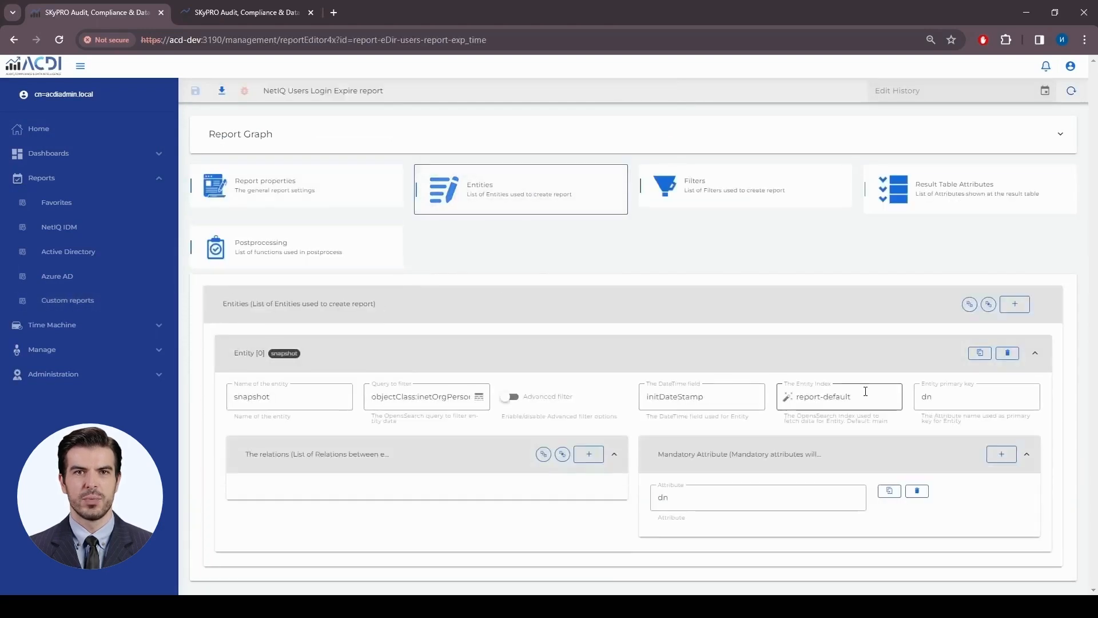
drag(864, 397, 794, 402)
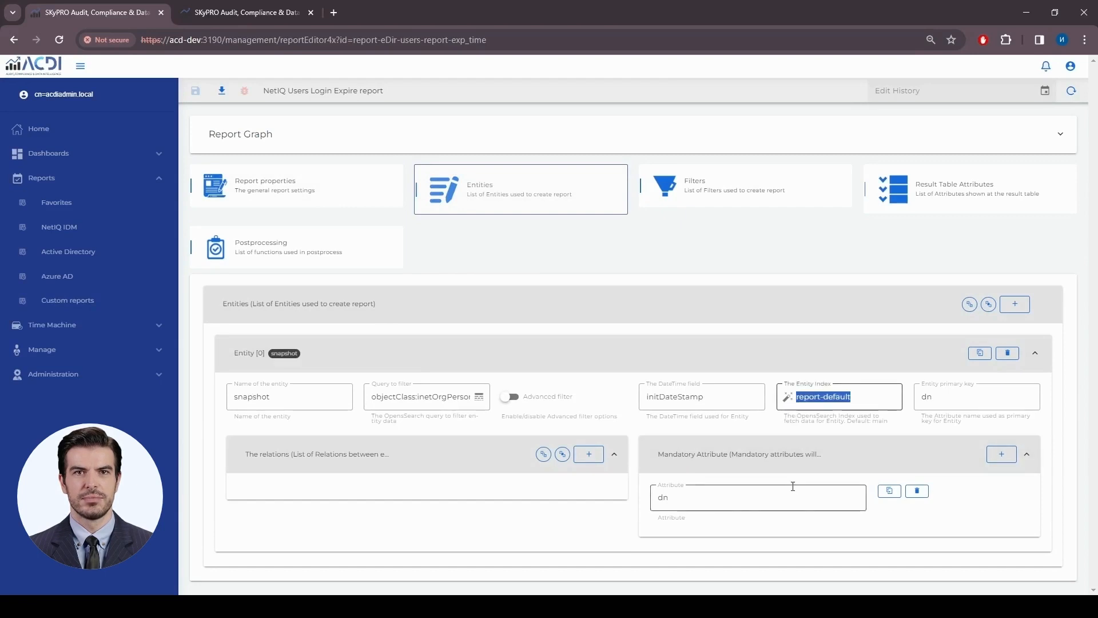
click(479, 396)
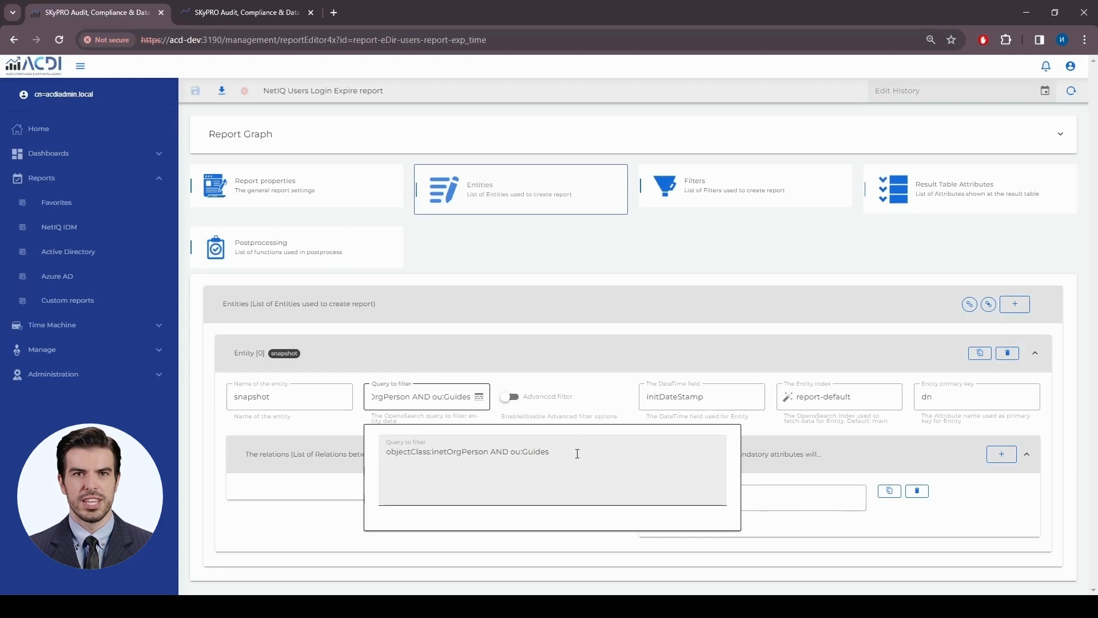
drag(578, 454, 387, 452)
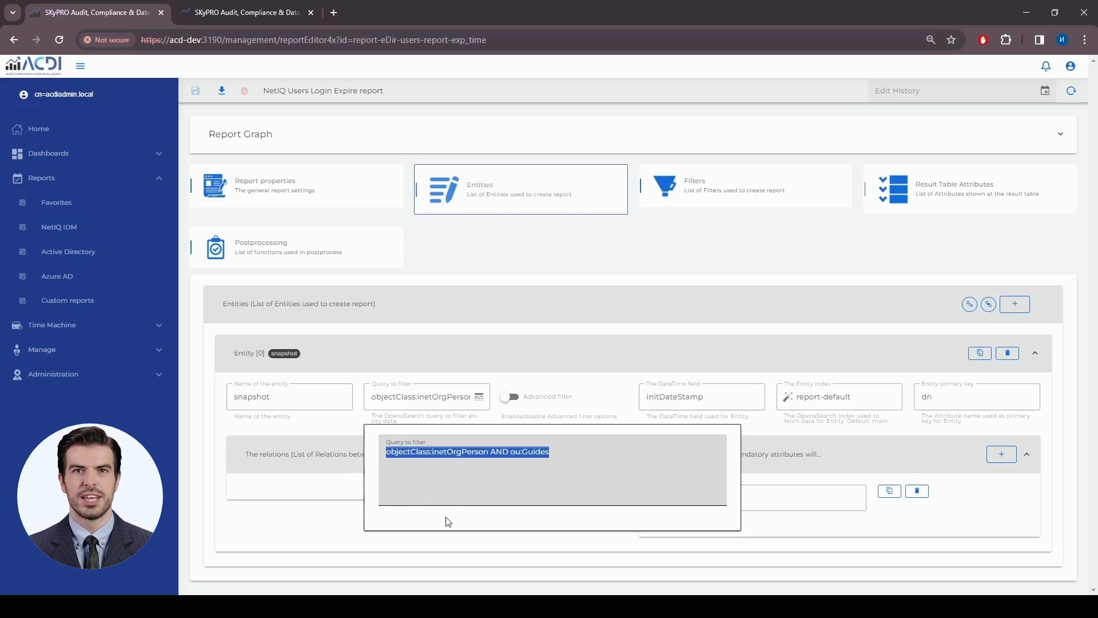
click(478, 401)
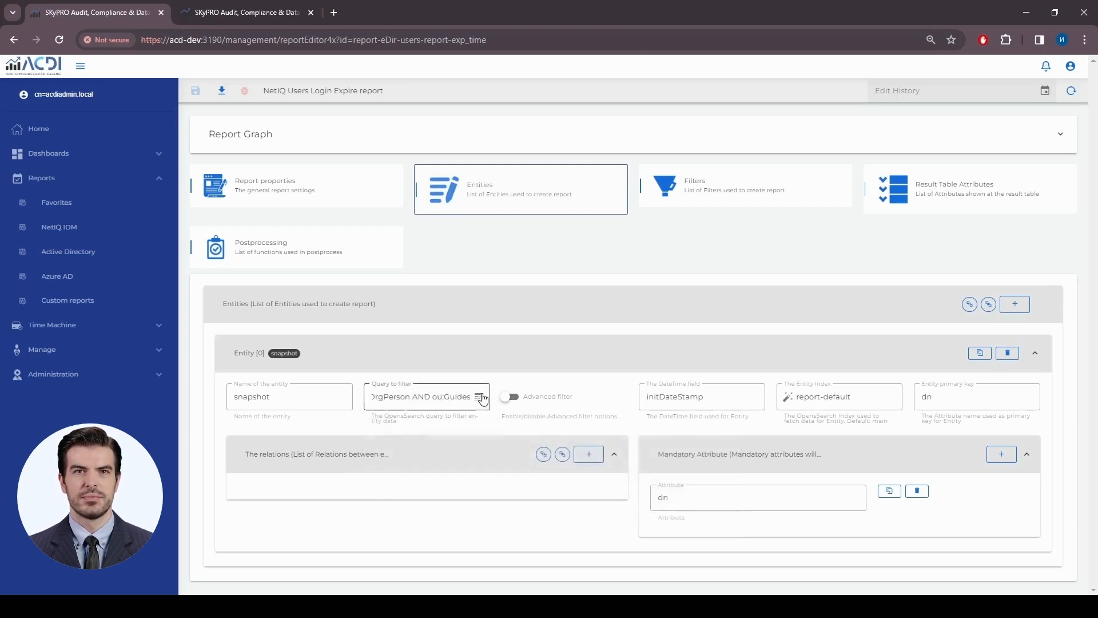
- Check the report's filters, recheck the entity query, then list the Result Table Attributes
click(738, 192)
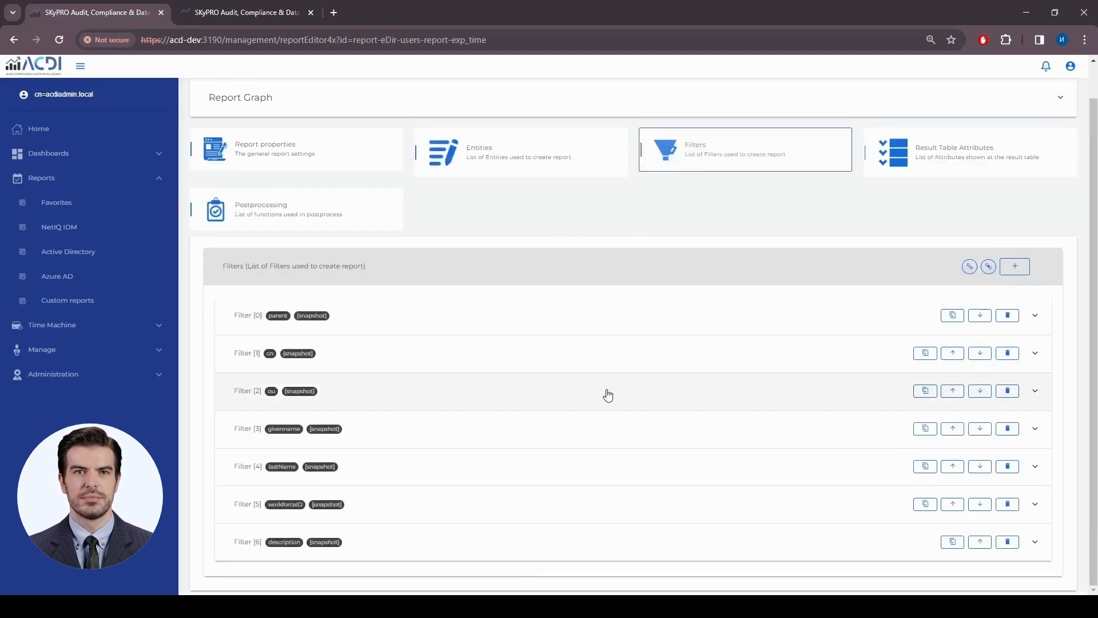
click(571, 187)
click(344, 366)
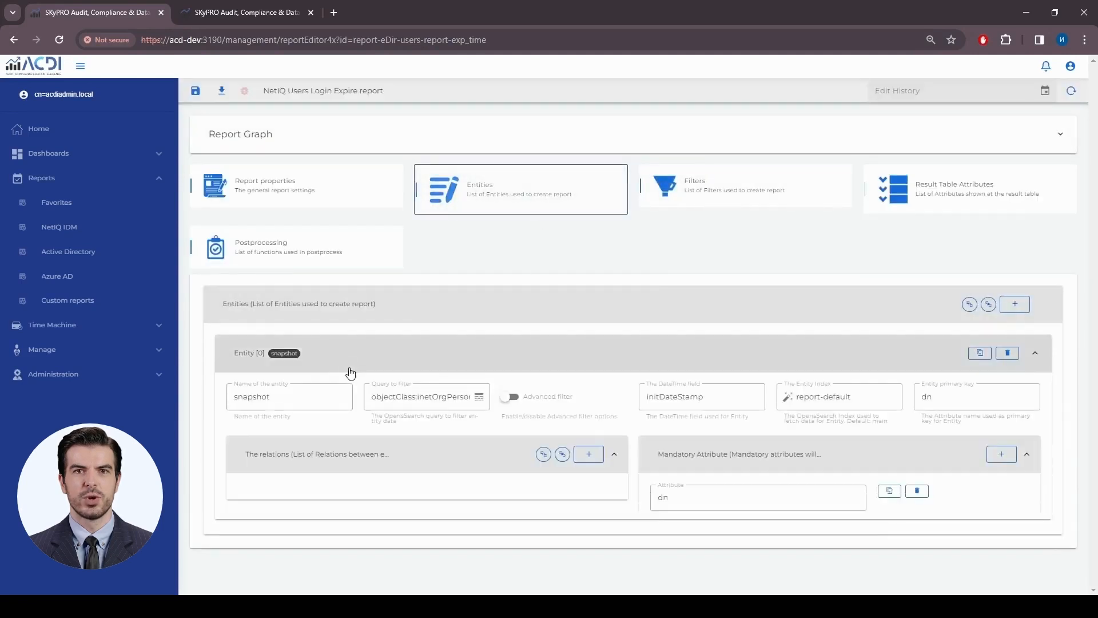
drag(469, 398, 360, 401)
click(723, 199)
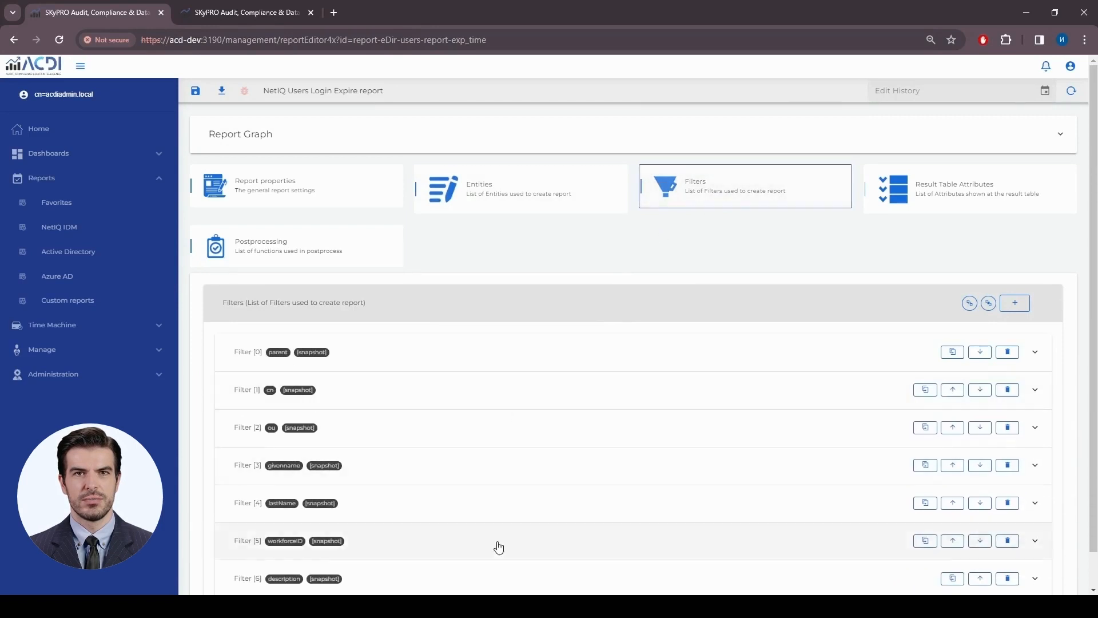
click(971, 196)
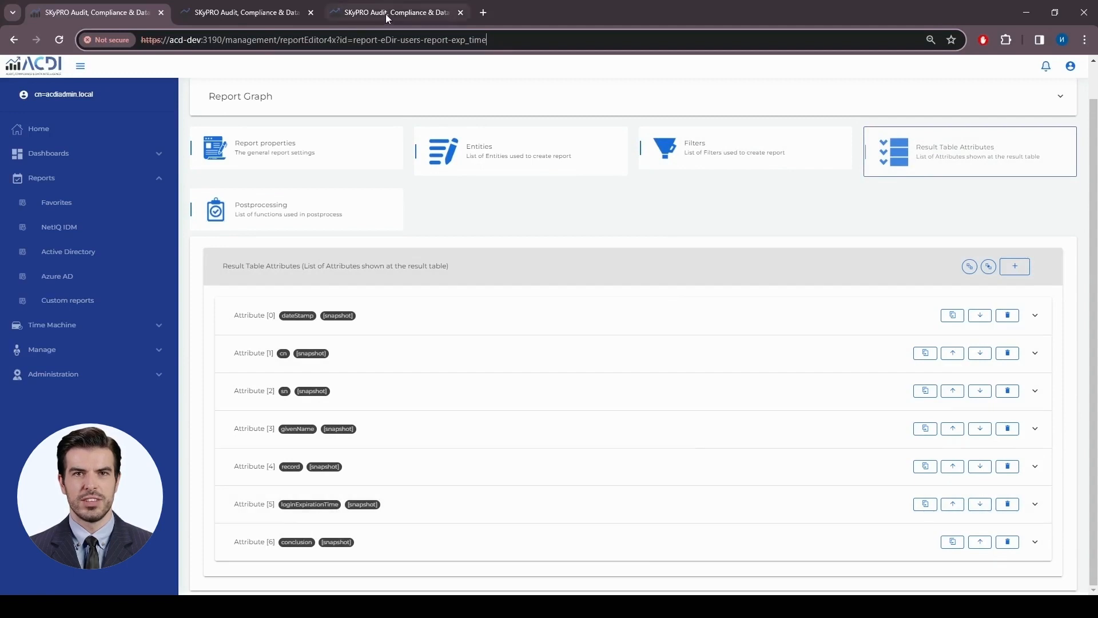
- In the Time Machine History Browser, search the user's ID and open the first matching object
click(259, 16)
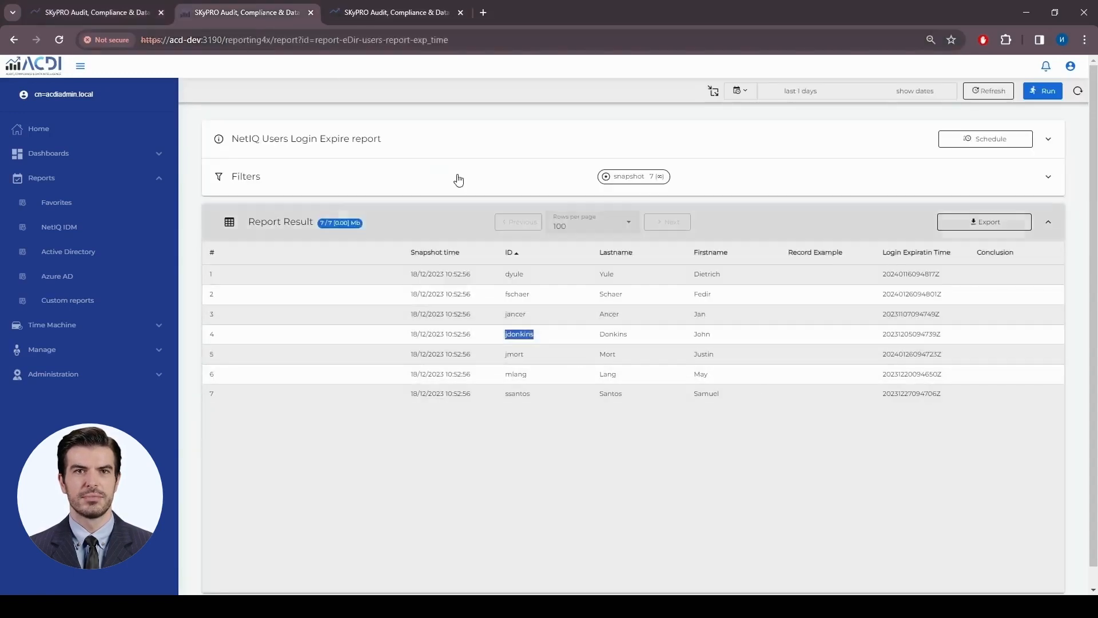
click(373, 12)
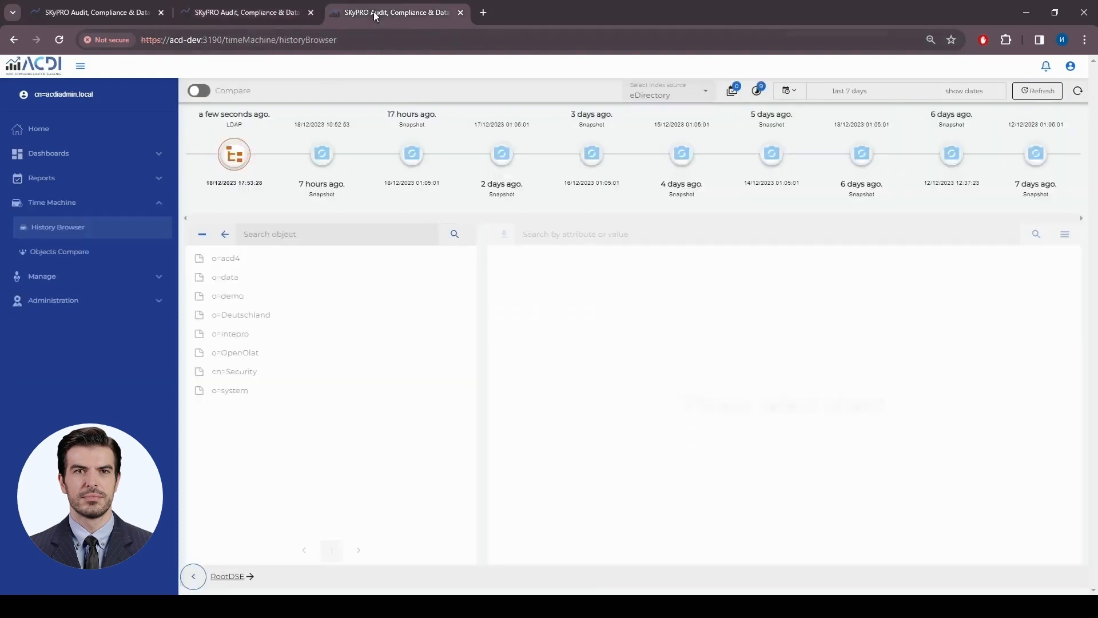
click(319, 236)
key(Return)
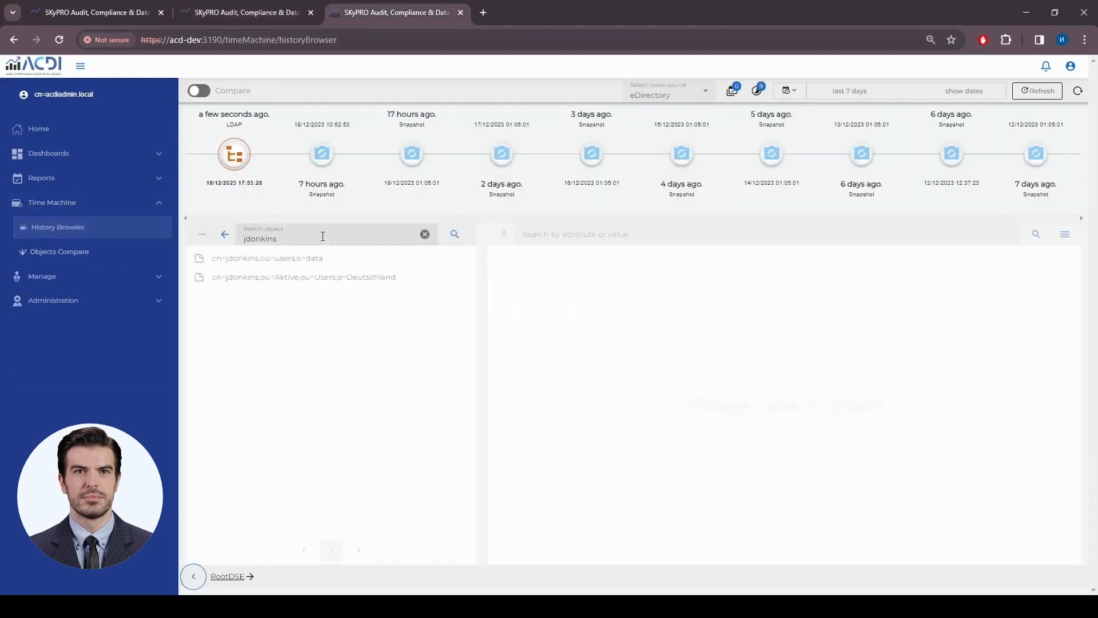
click(296, 259)
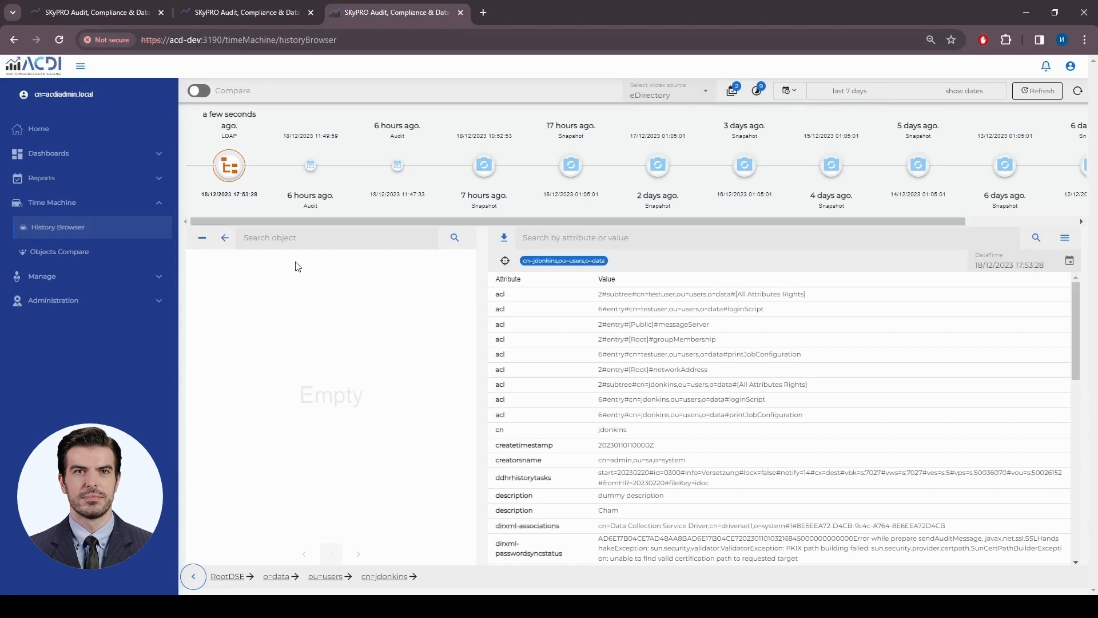
click(576, 231)
text(log)
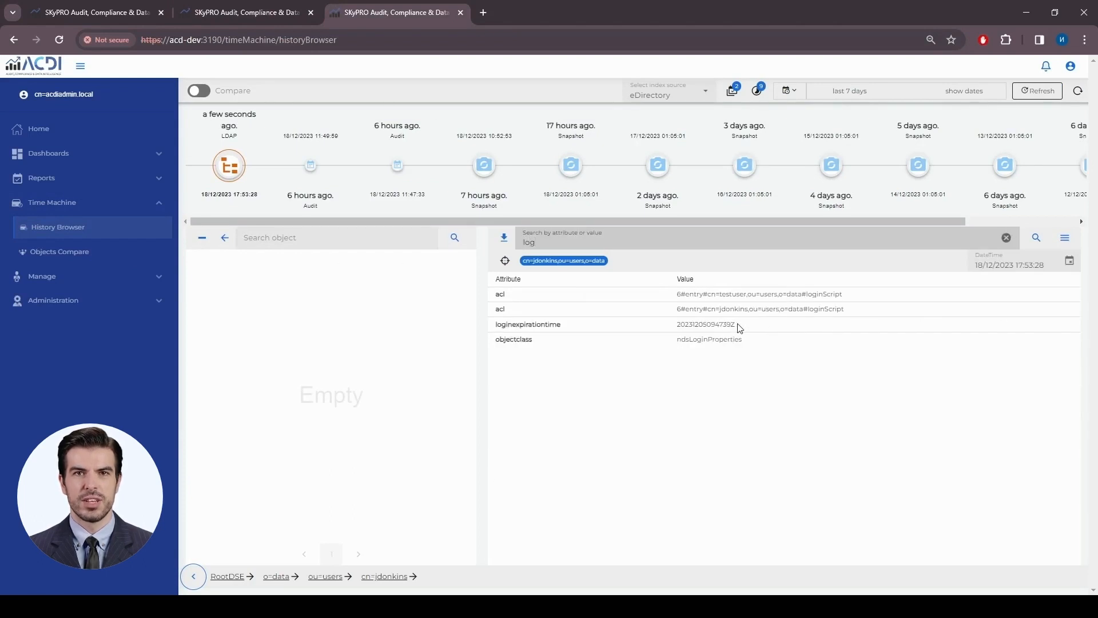
drag(738, 327, 679, 322)
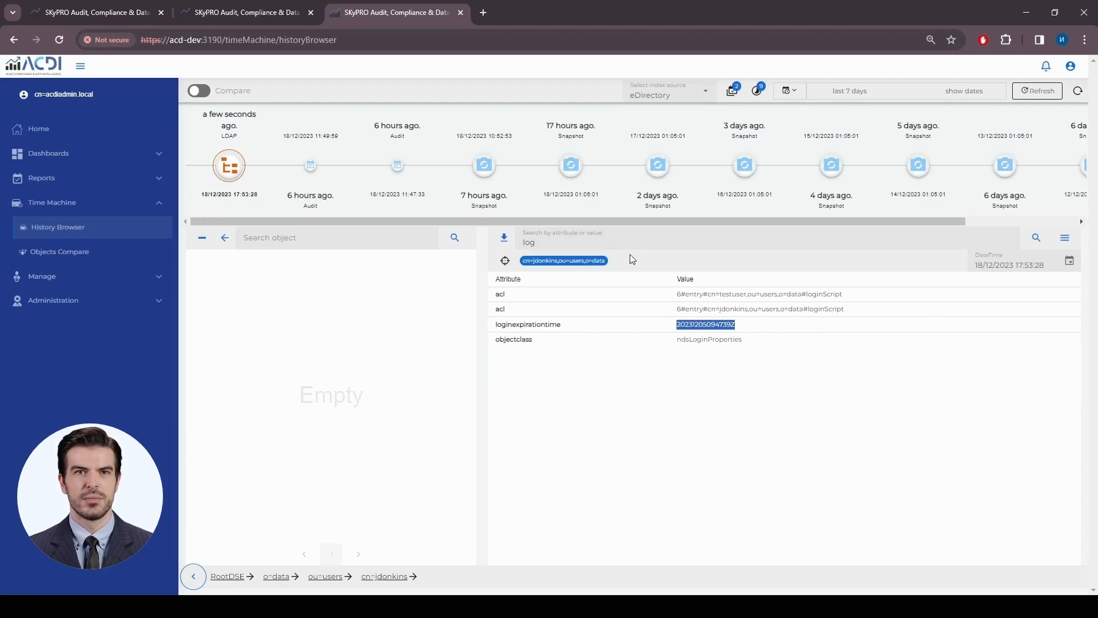
click(544, 242)
key(BackSpace)
key(BackSpace)
key(BackSpace)
click(607, 344)
scroll(716, 387, down, 10)
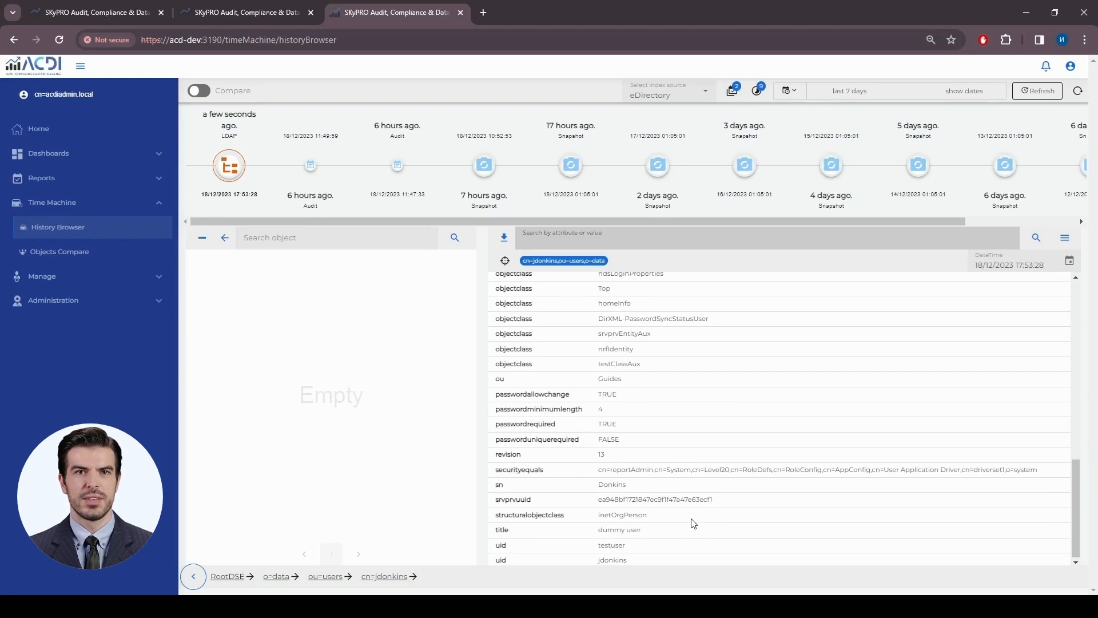
scroll(693, 518, up, 3)
scroll(669, 433, up, 2)
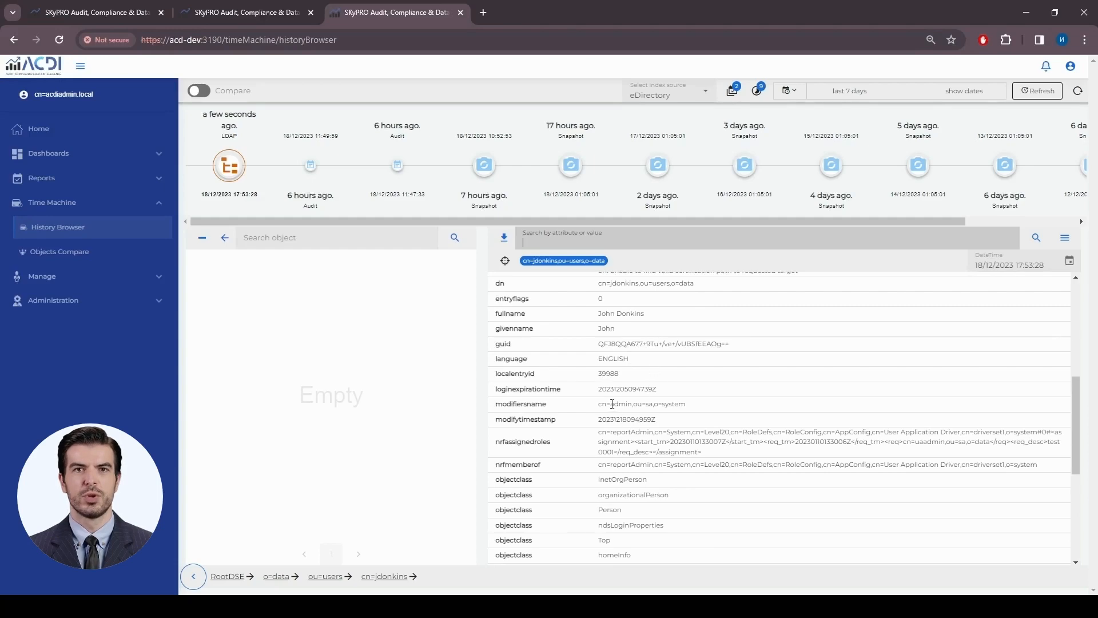
scroll(658, 406, up, 5)
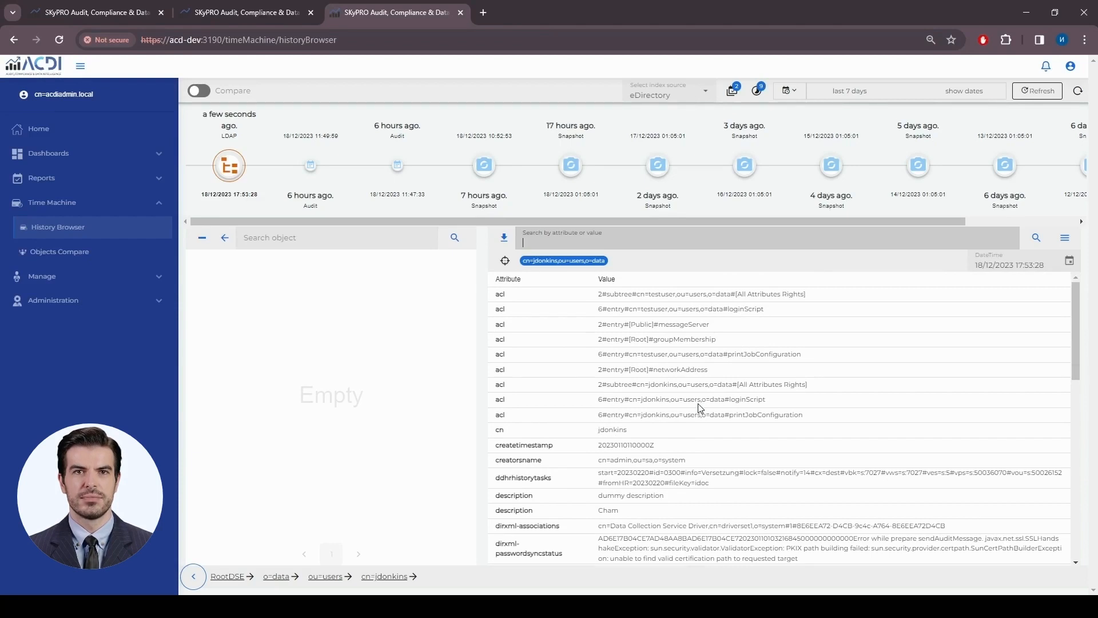
scroll(699, 407, down, 1)
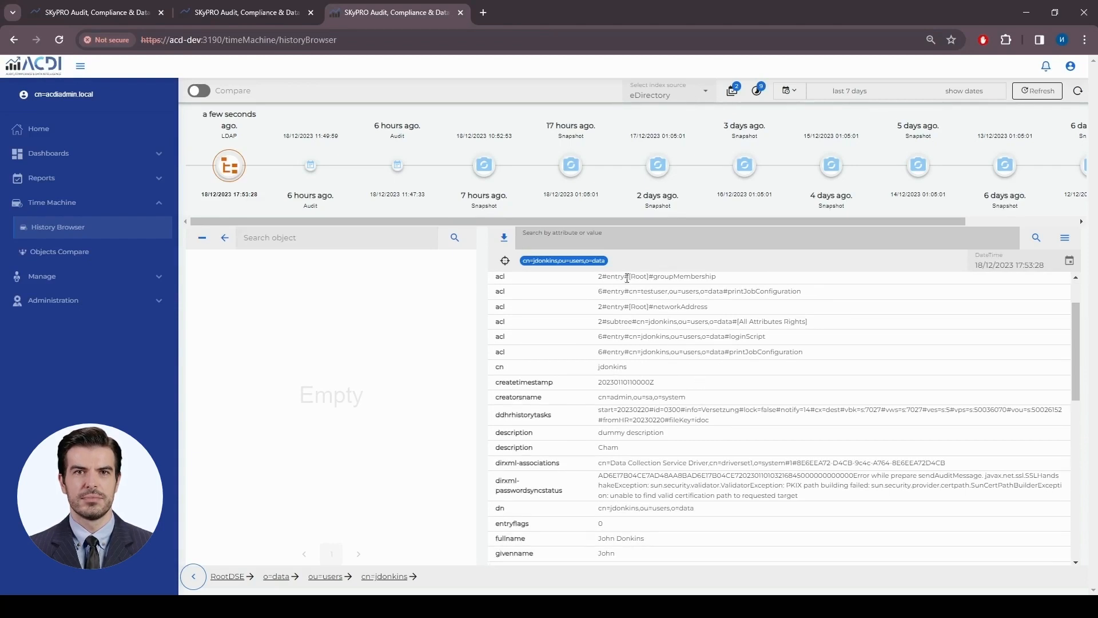
text(log)
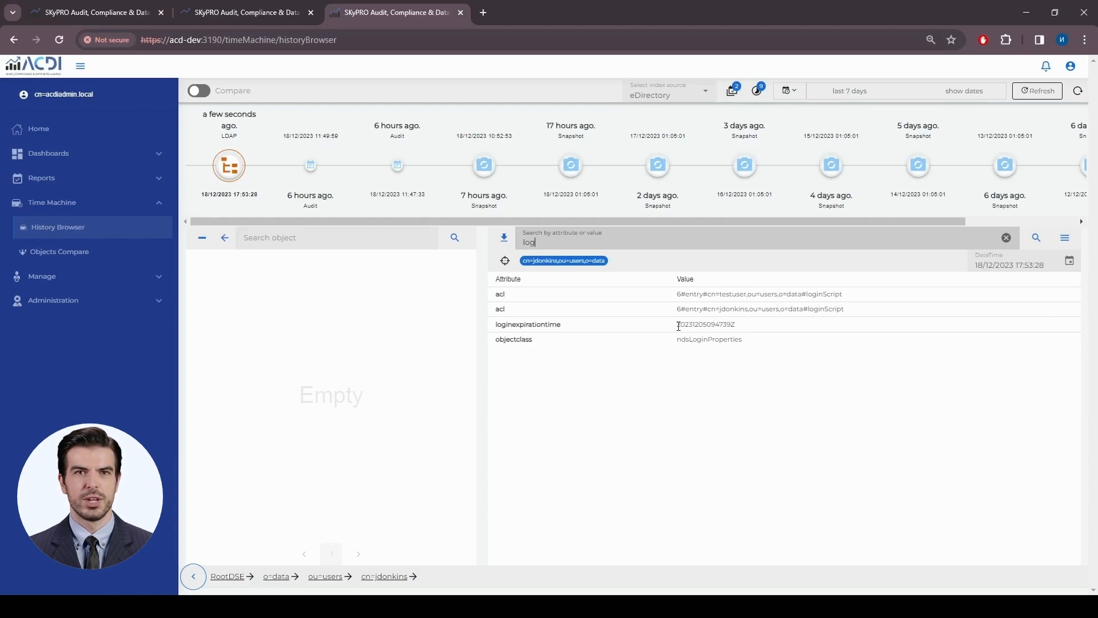
drag(677, 324, 694, 324)
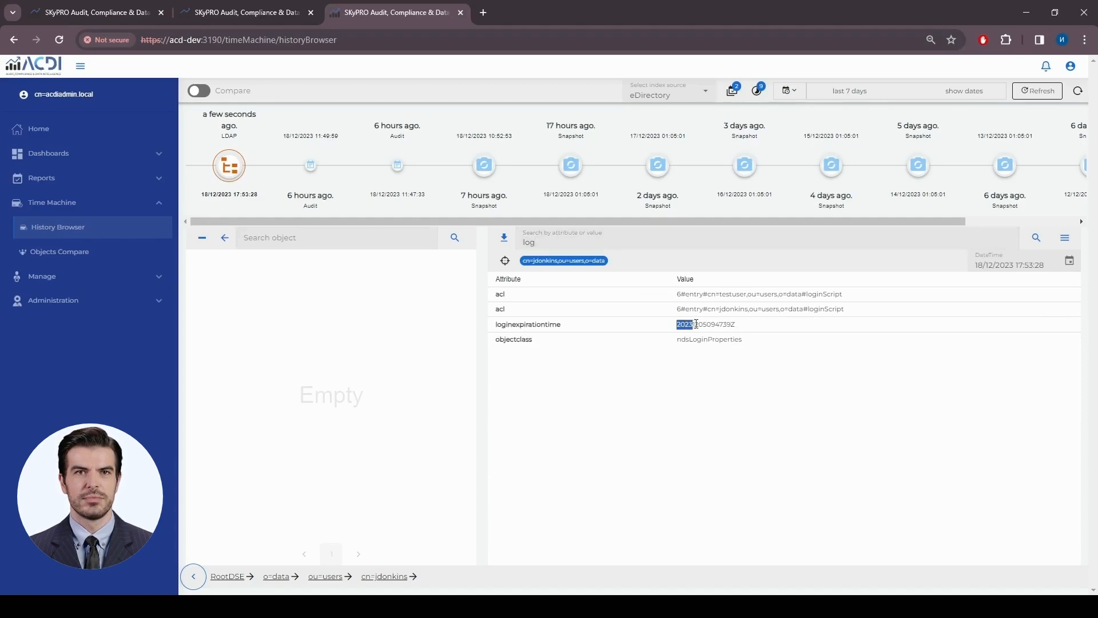
click(700, 325)
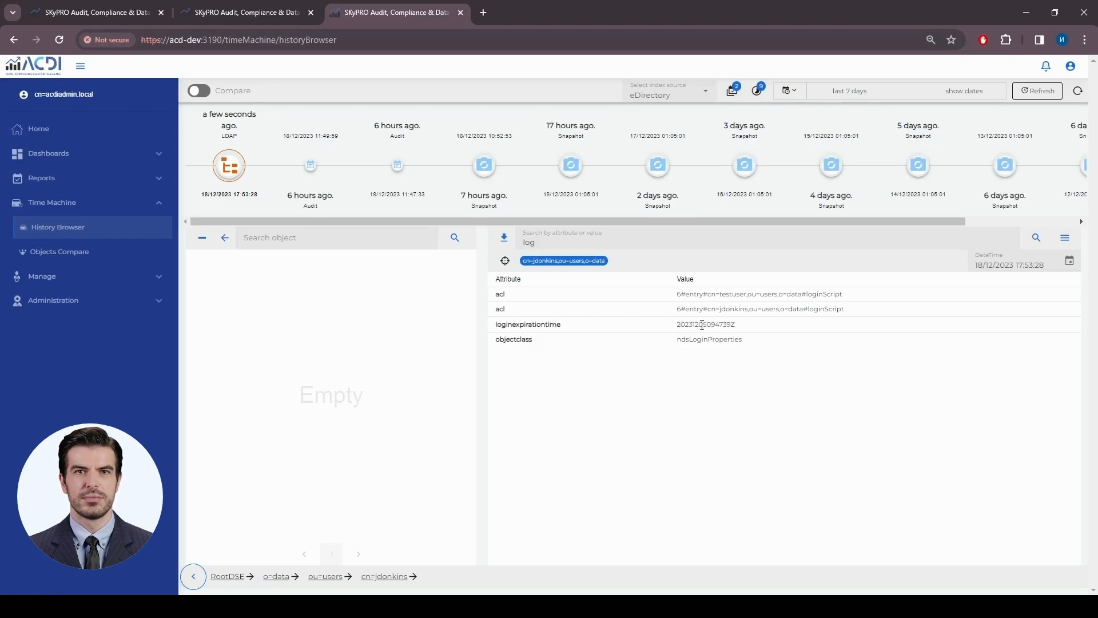
drag(700, 325, 703, 325)
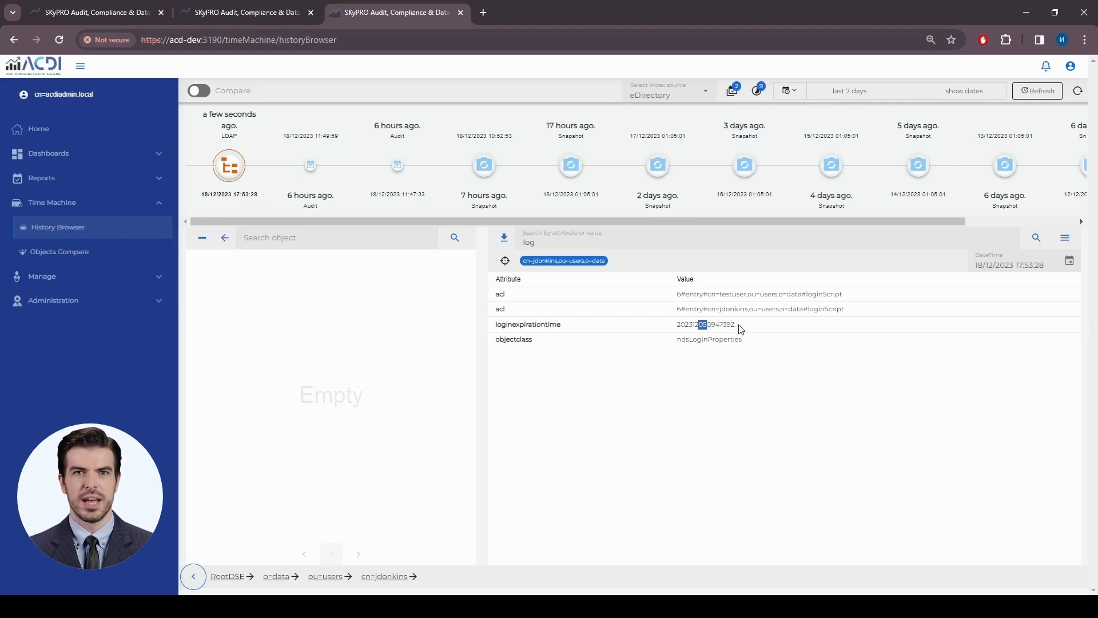
drag(736, 324, 727, 325)
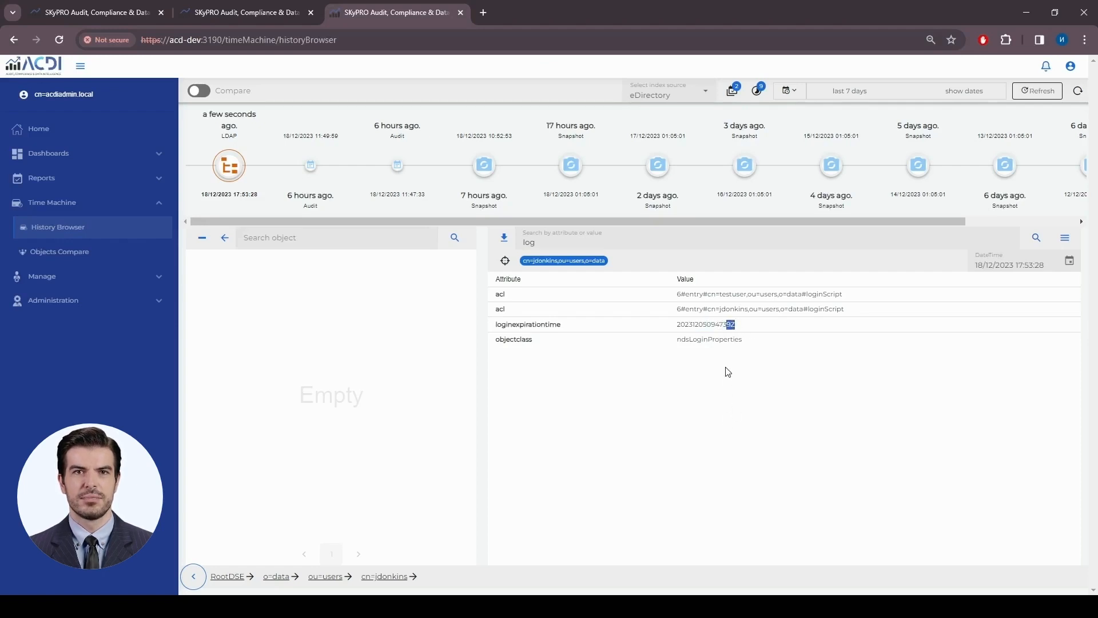
click(752, 321)
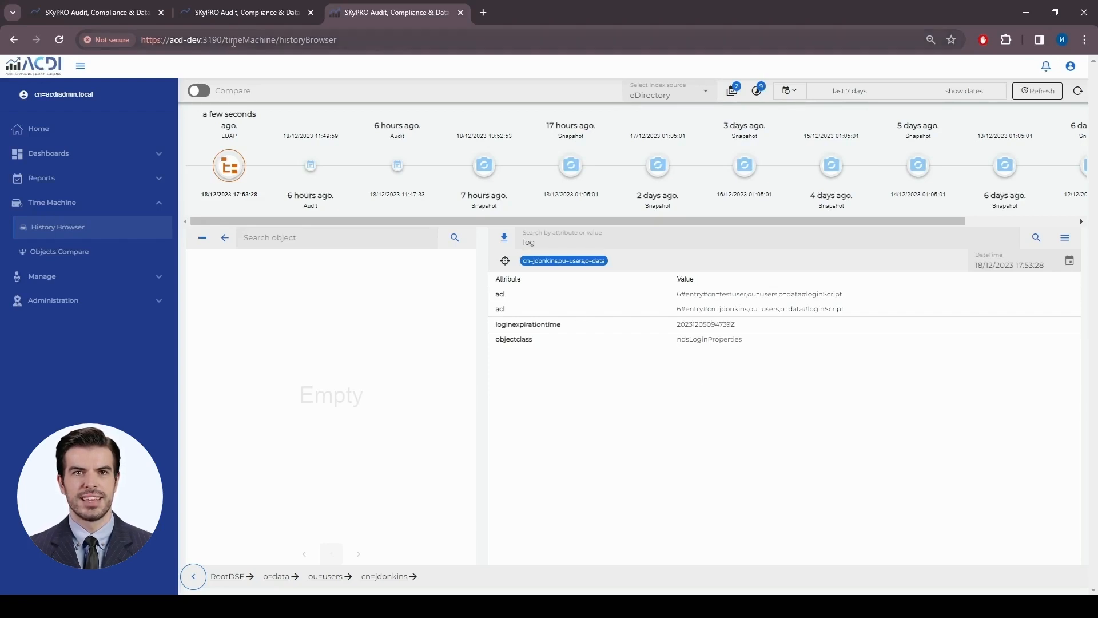
- Show the Postprocessing section and expand returnRecord, formatDateSting and returnConclusion, then collapse the last two
click(97, 15)
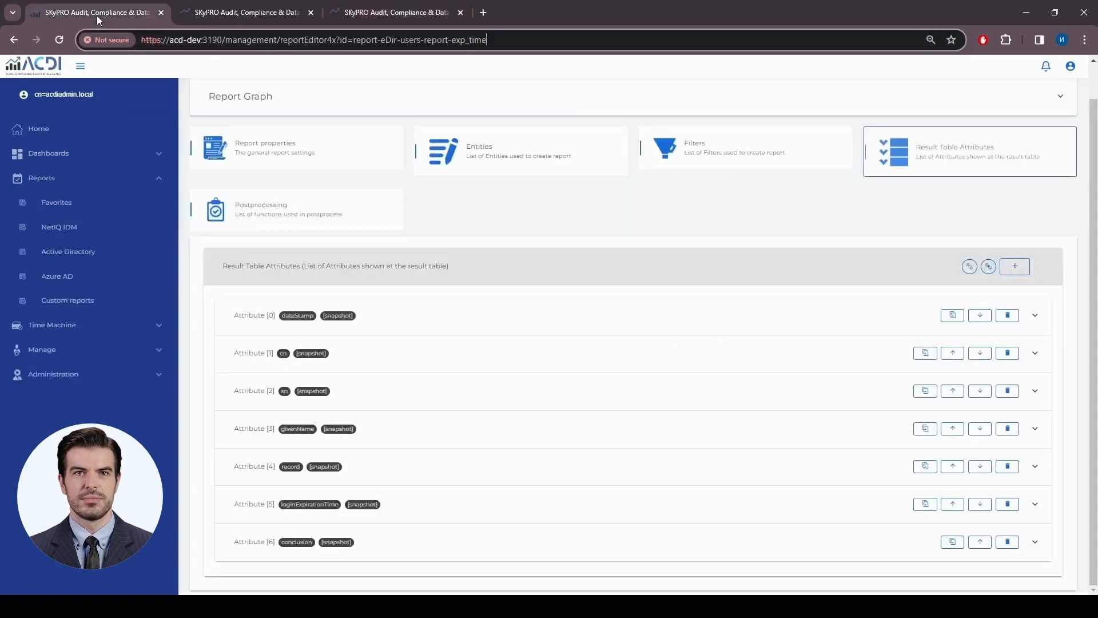
scroll(555, 297, up, 1)
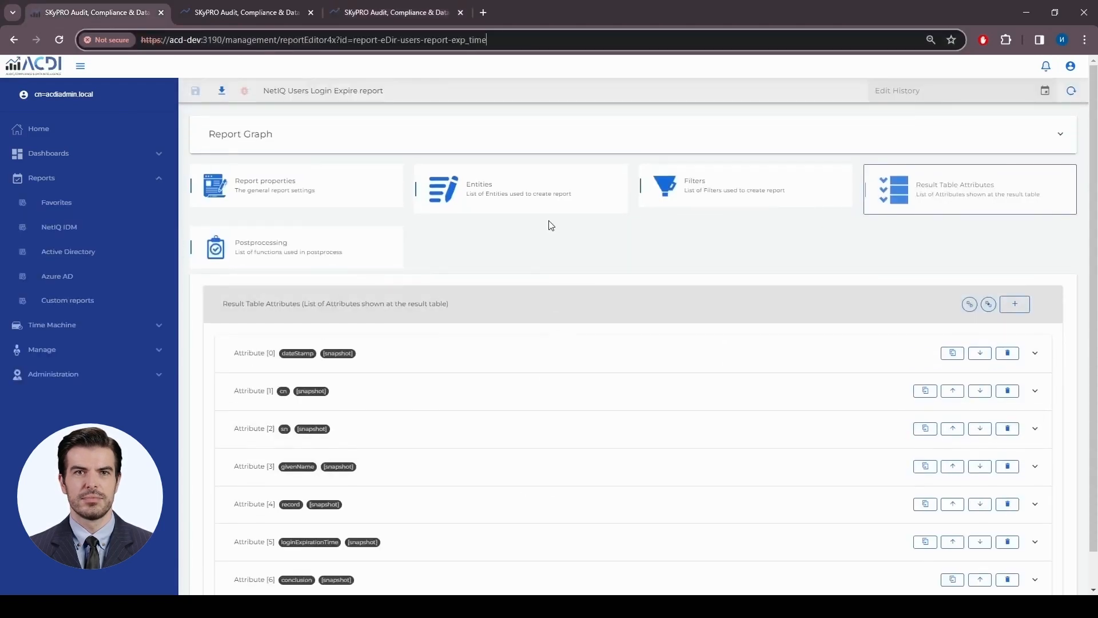
click(289, 256)
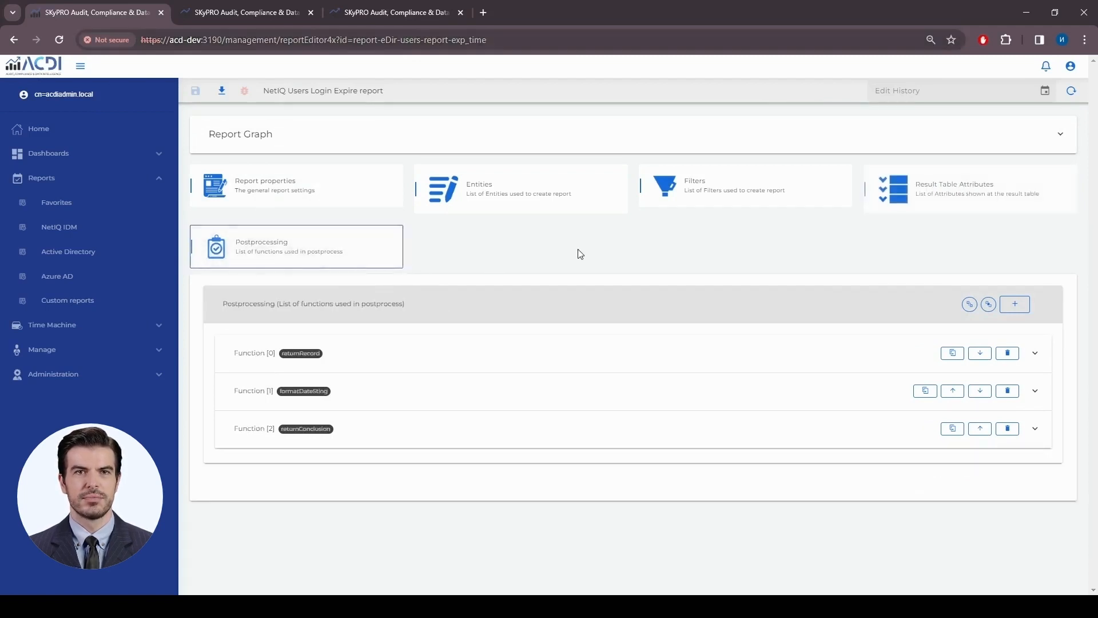
click(586, 361)
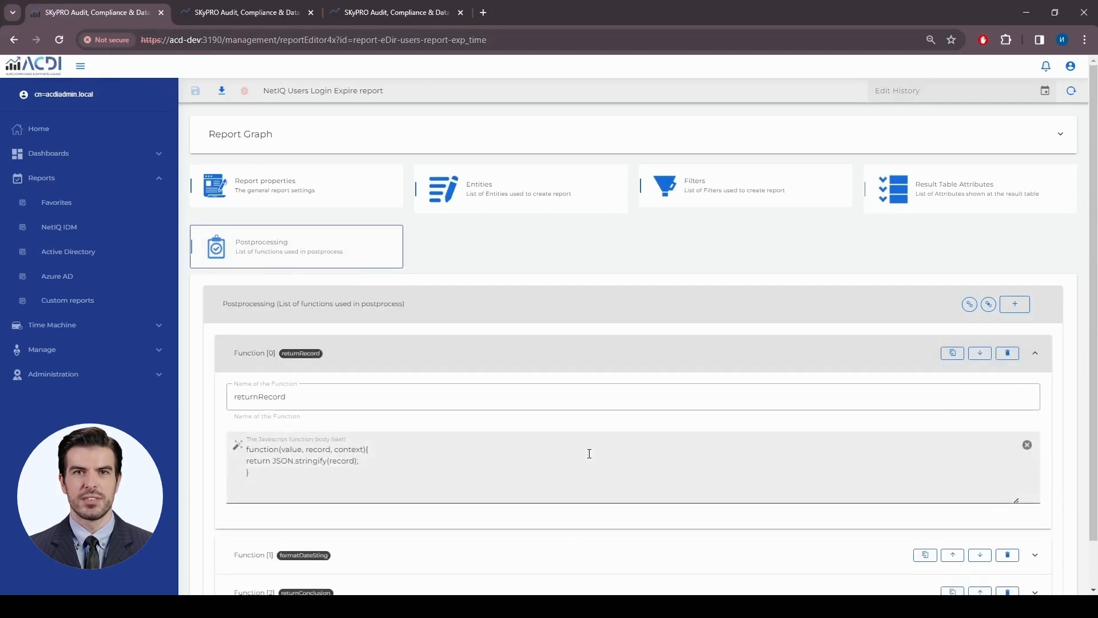
scroll(589, 454, down, 1)
click(565, 509)
scroll(583, 396, down, 3)
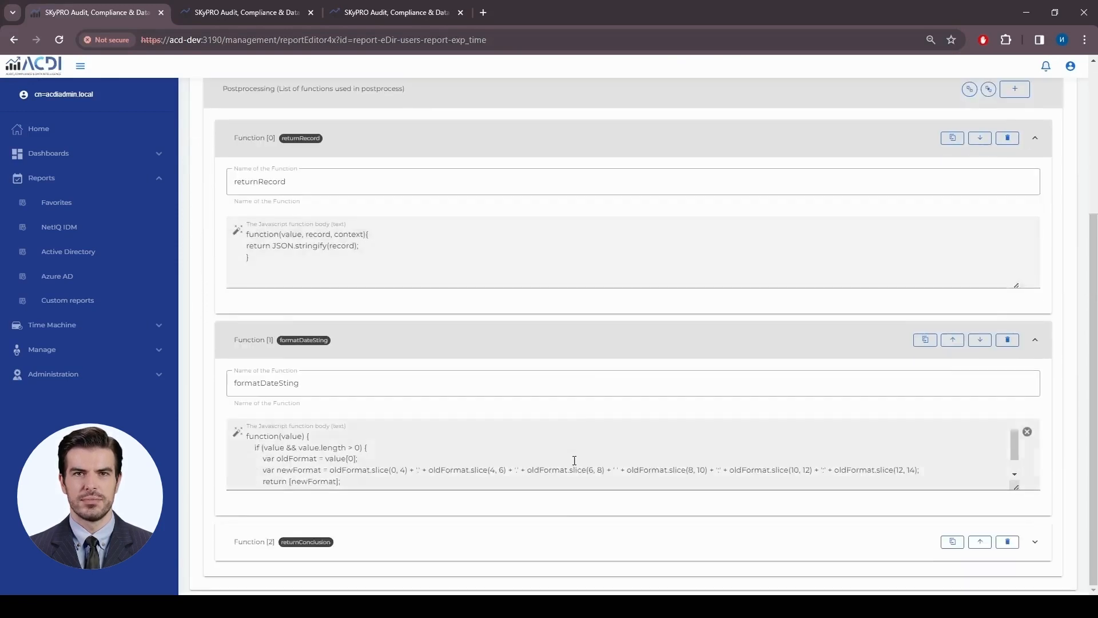
click(559, 550)
scroll(574, 441, down, 1)
scroll(574, 441, down, 1)
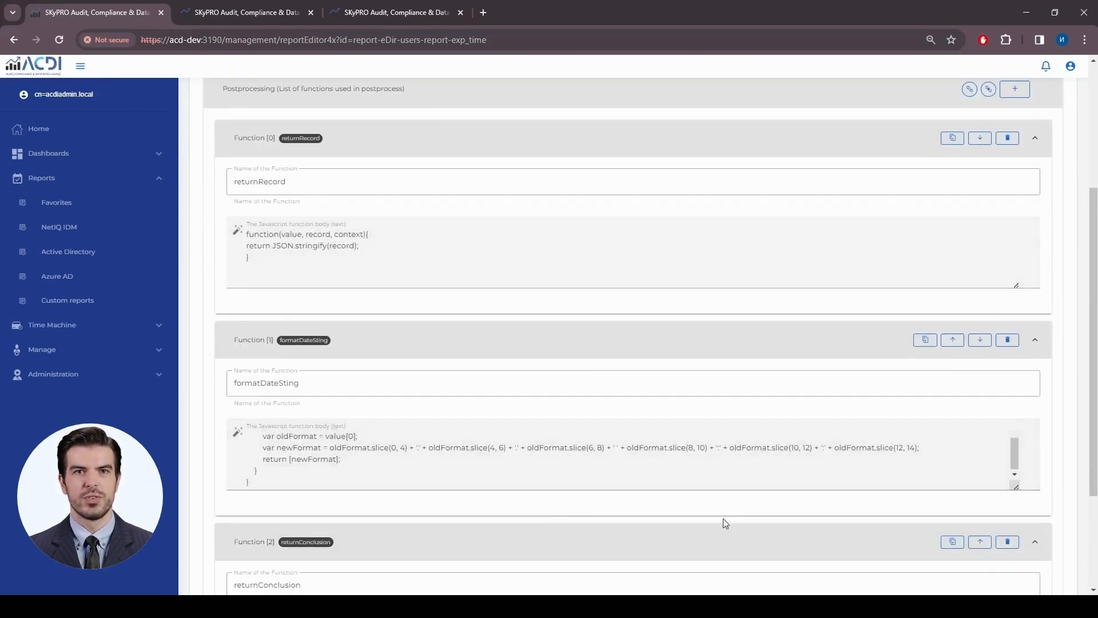
click(715, 538)
click(610, 353)
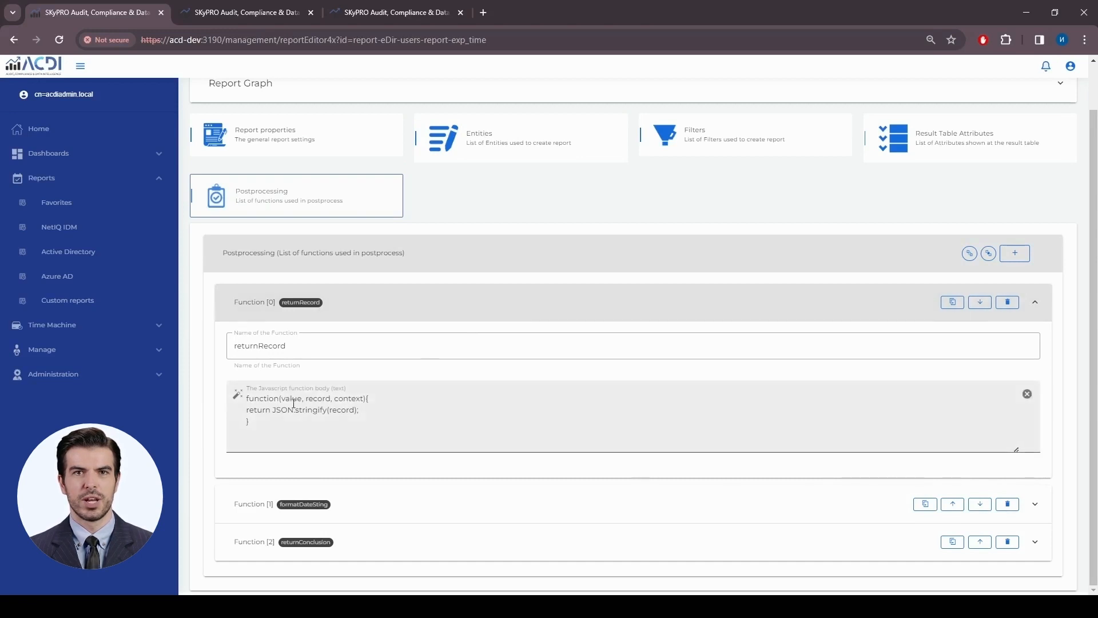
- Compare returnRecord's value and context parameters with the first result row, then collapse returnRecord
drag(283, 397, 304, 398)
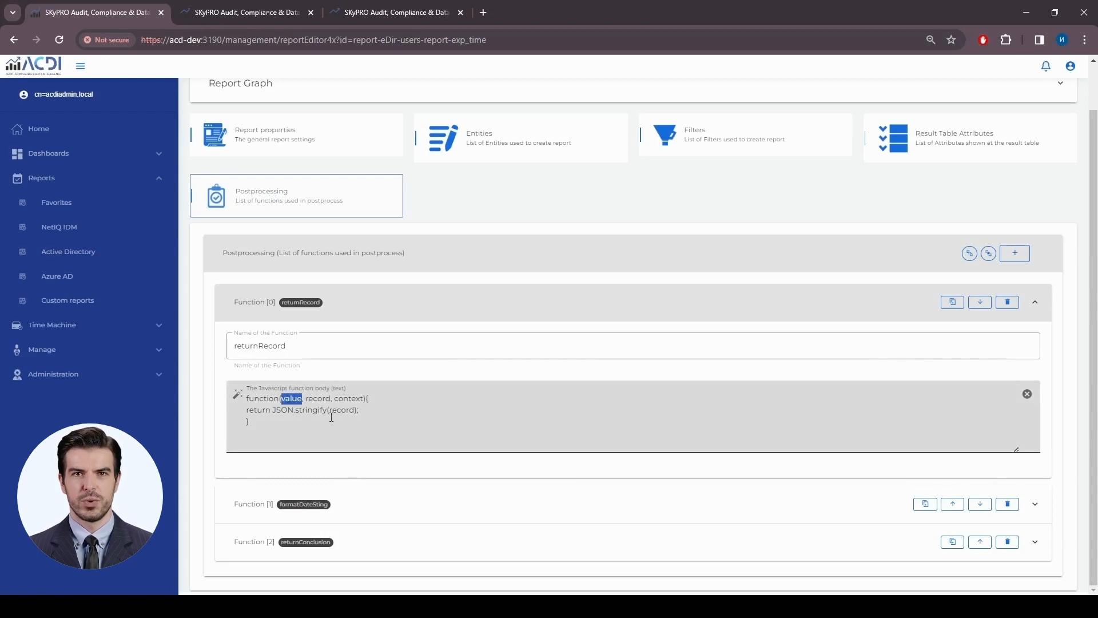
click(324, 399)
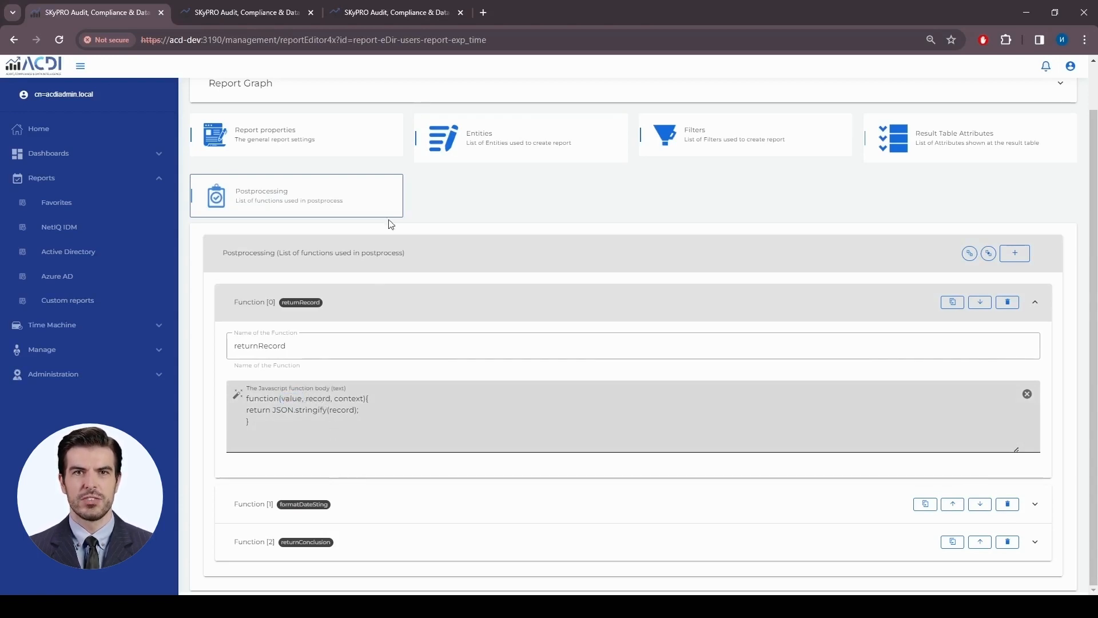
click(266, 15)
drag(996, 276, 291, 272)
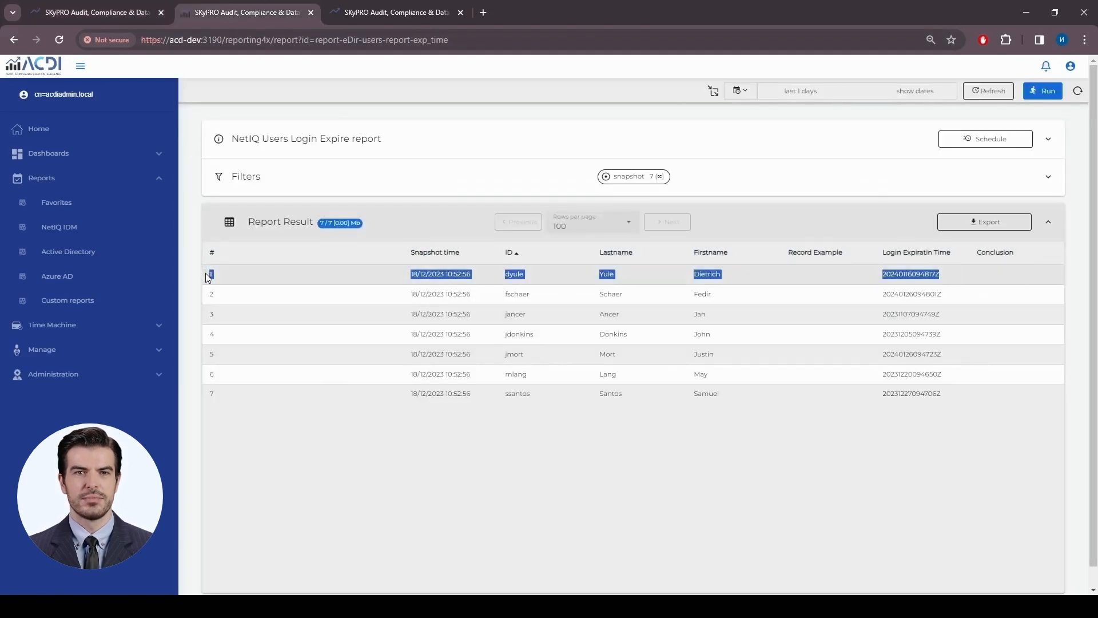
click(115, 12)
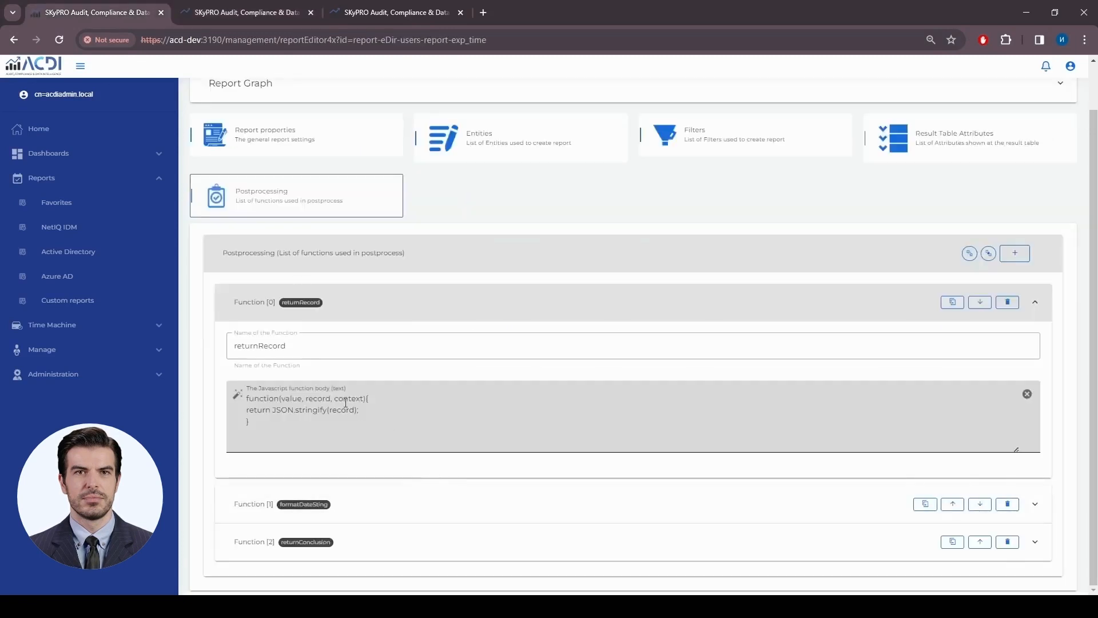
drag(336, 399, 366, 398)
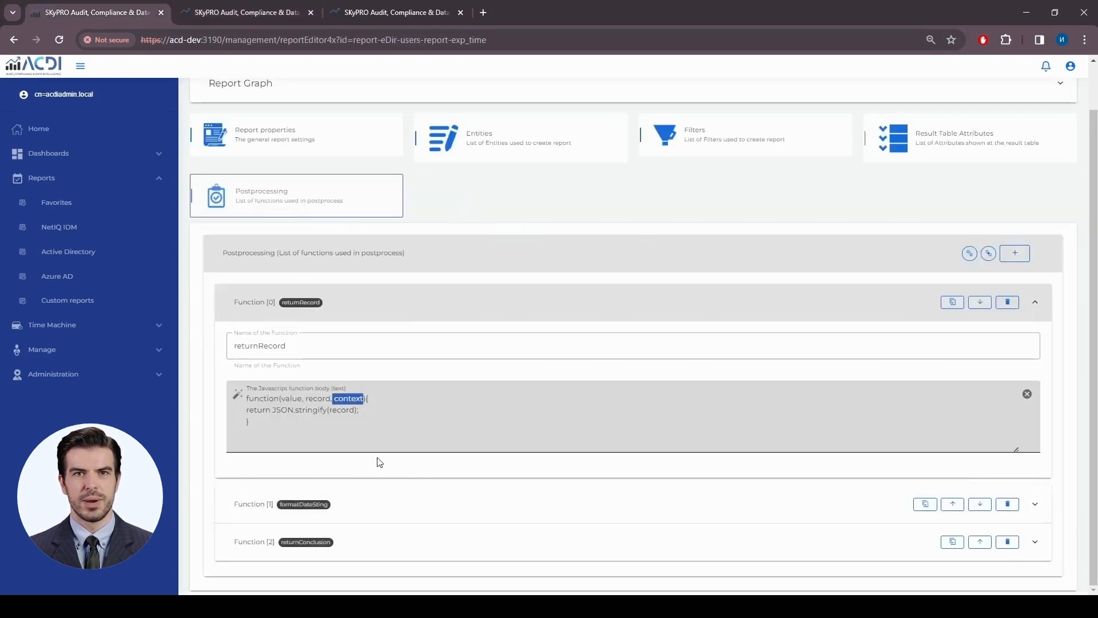
click(519, 307)
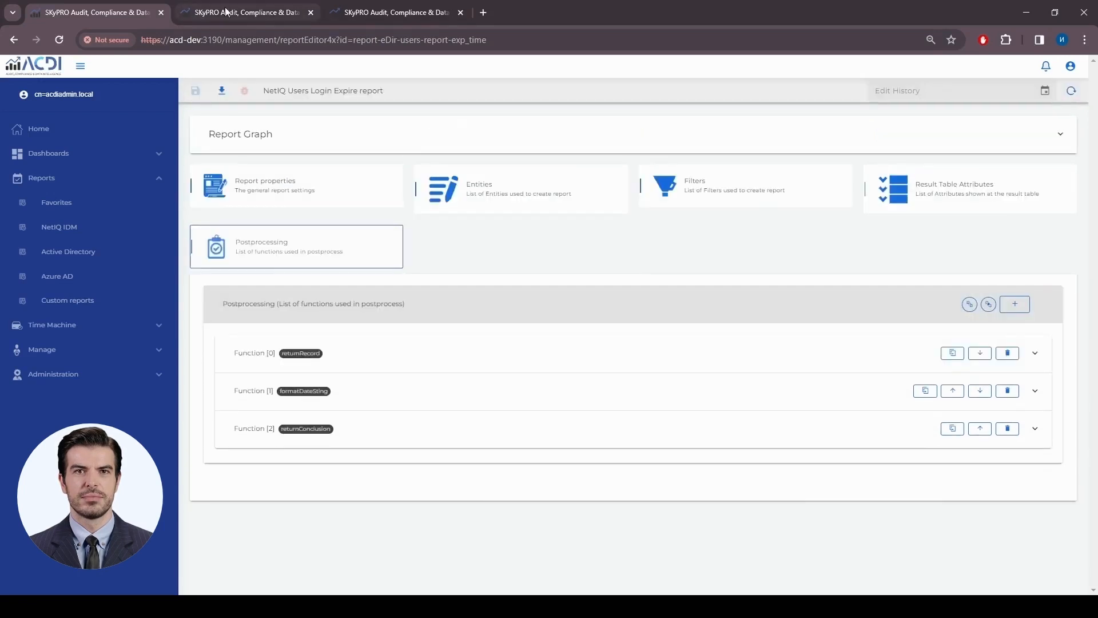
- In Result Table Attributes, expand Attribute [4] and inspect its name, record
click(951, 184)
scroll(458, 458, down, 1)
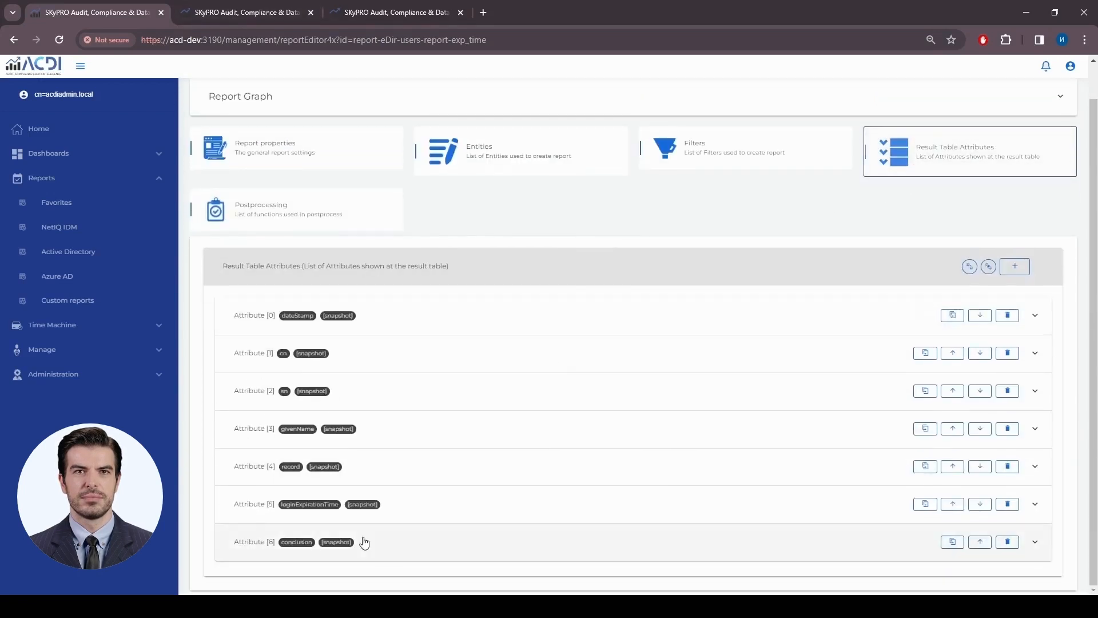
click(436, 475)
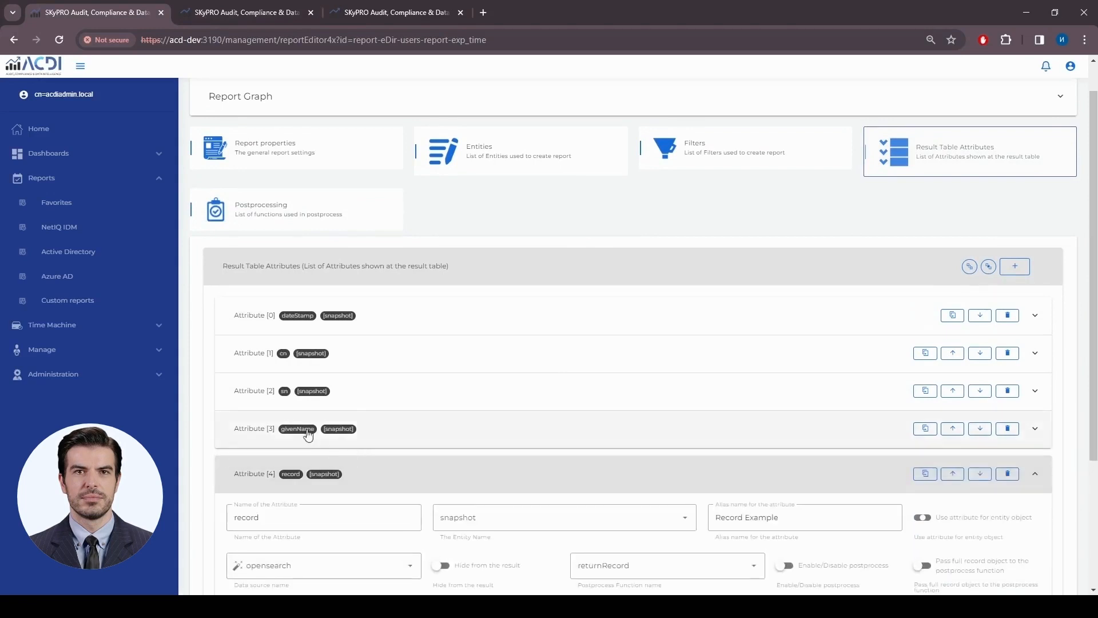
scroll(264, 473, down, 2)
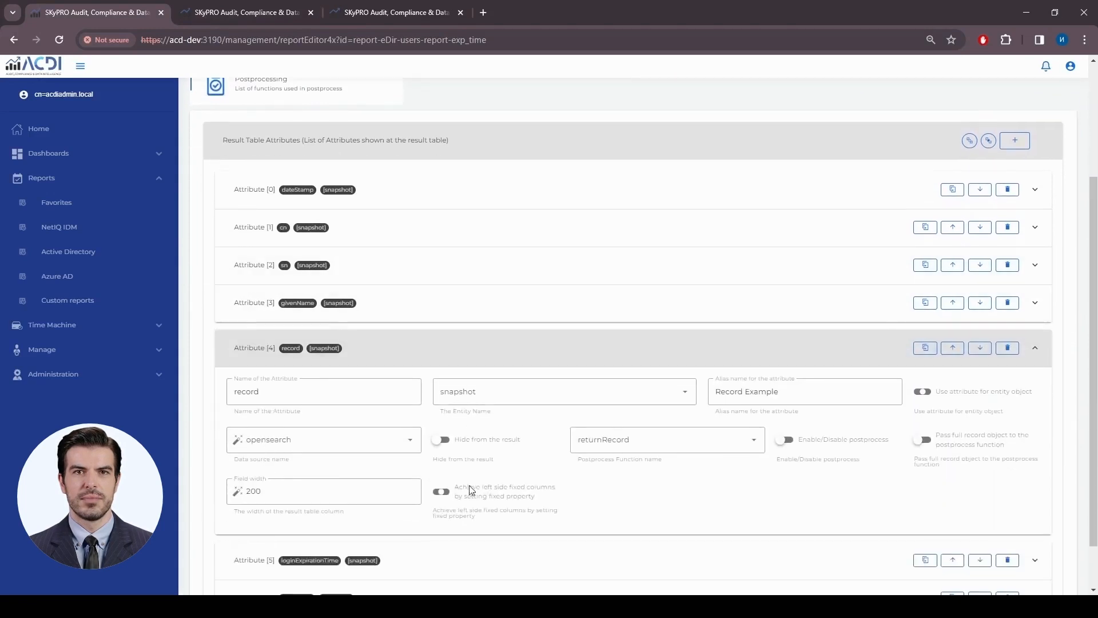
click(269, 399)
drag(275, 389, 225, 394)
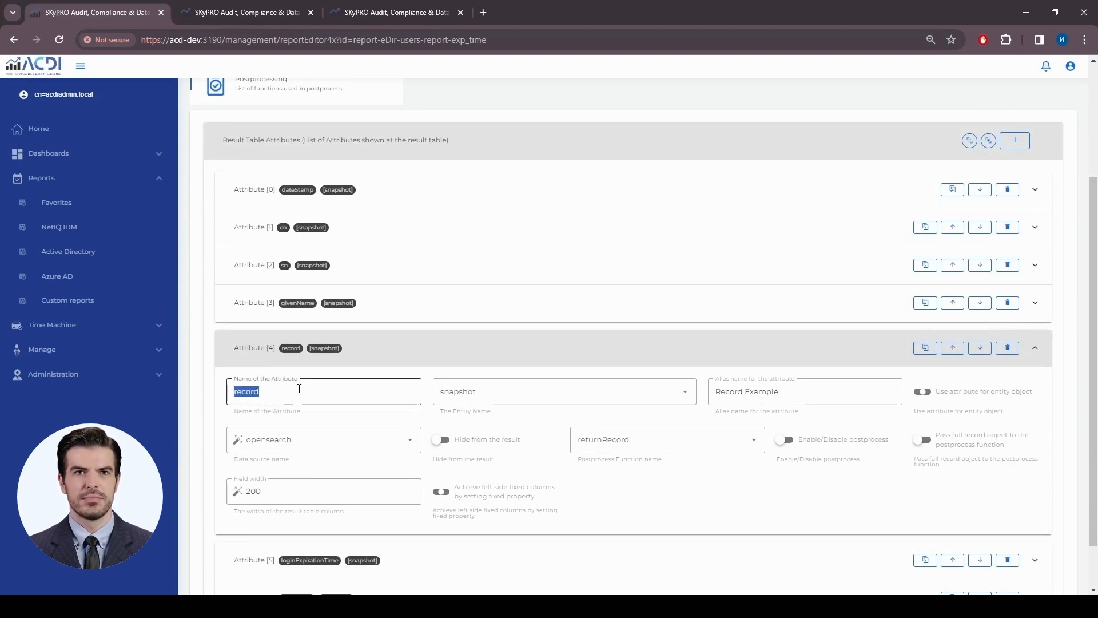
click(299, 389)
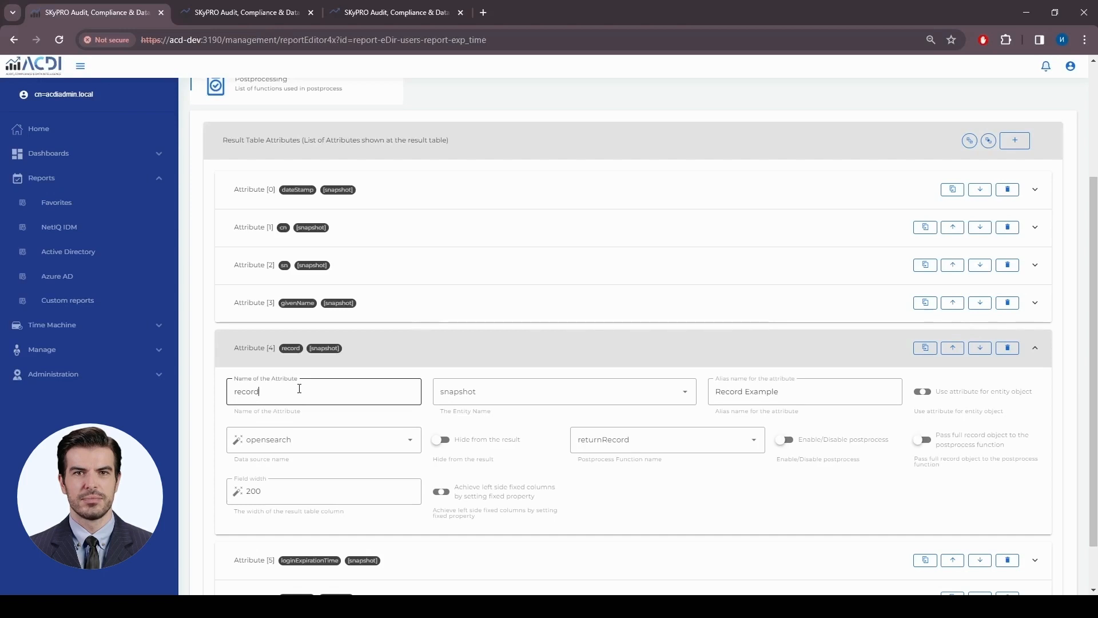
- Check returnRecord's JSON.stringify(record) return line in Postprocessing, then go back to the attributes
scroll(405, 265, up, 1)
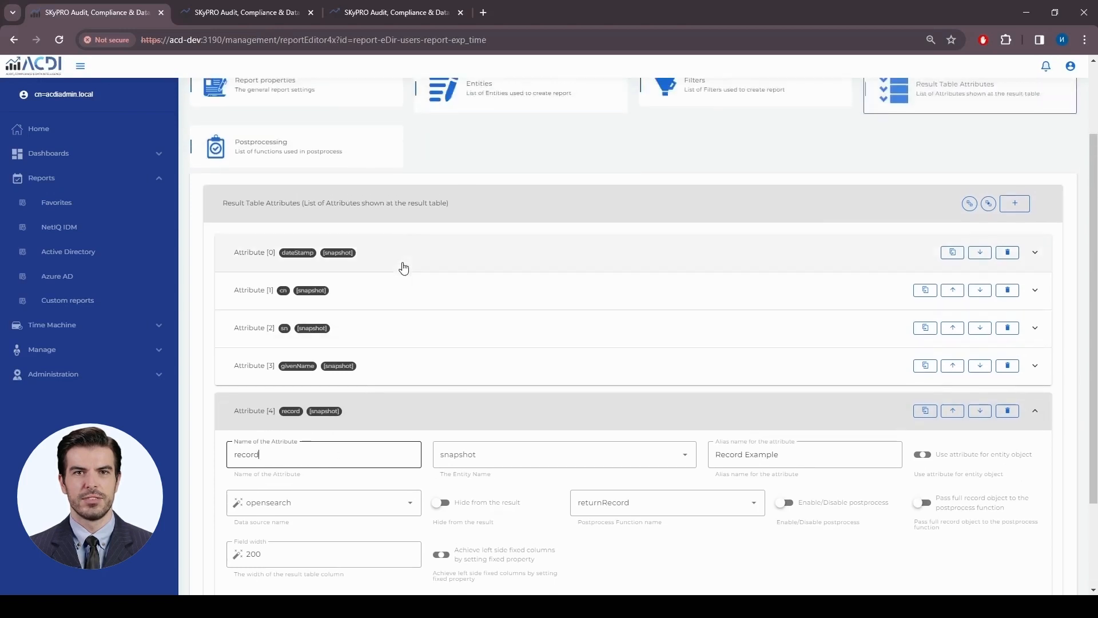
click(395, 150)
click(400, 358)
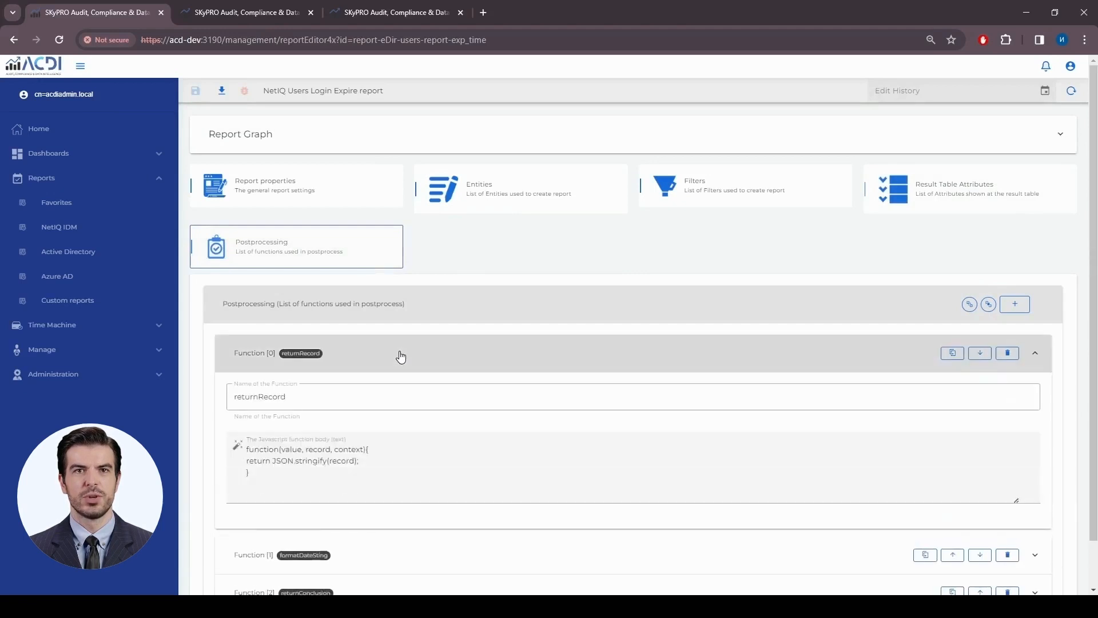
click(247, 461)
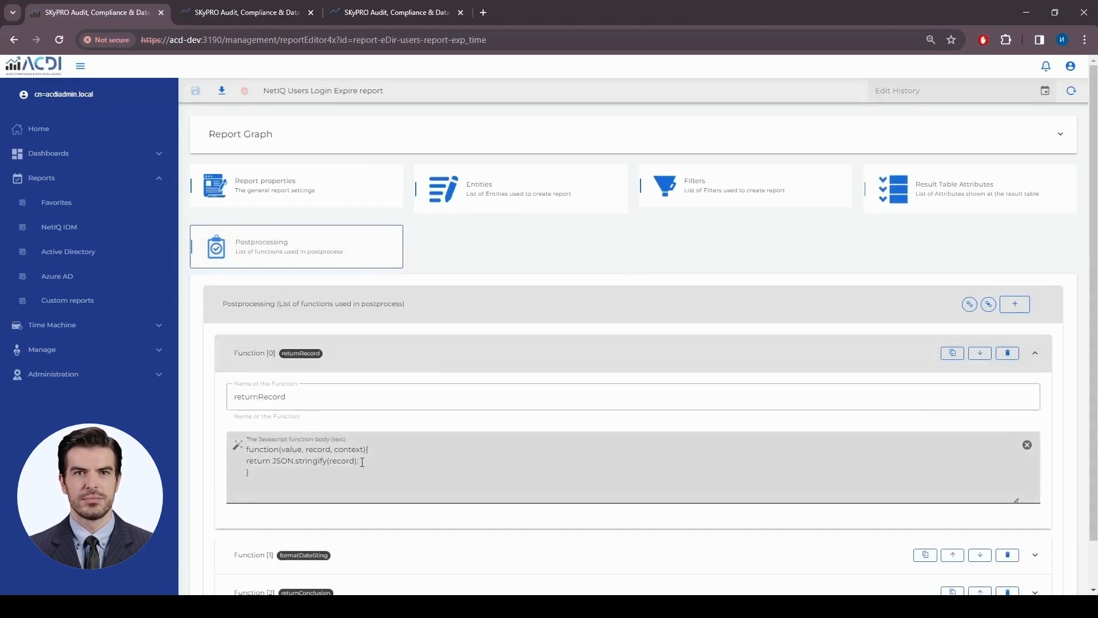
drag(362, 462, 273, 461)
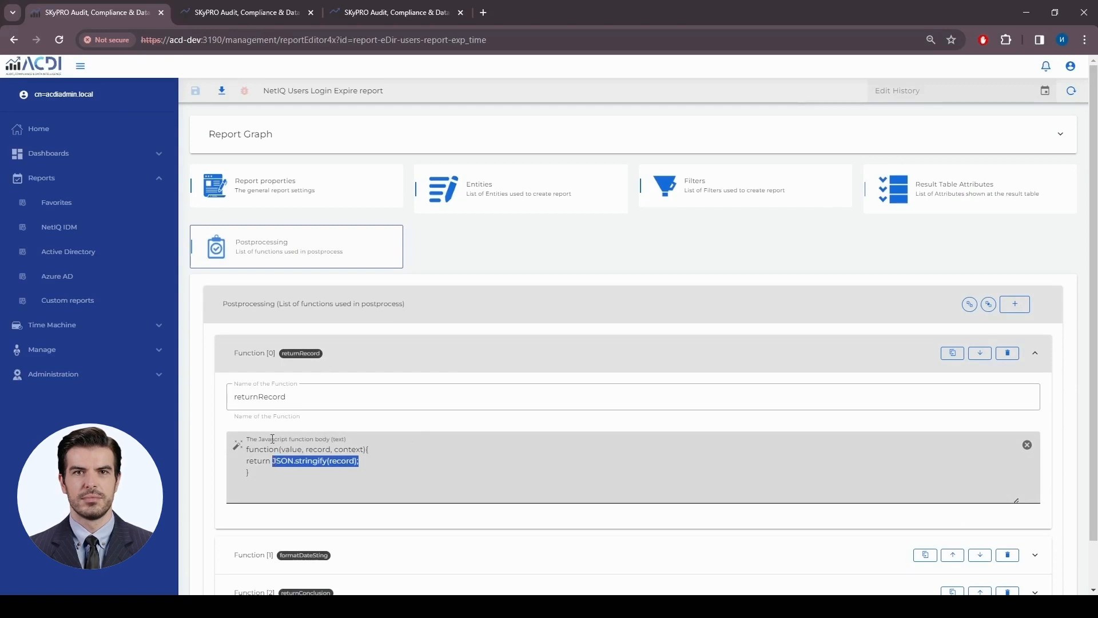
click(944, 203)
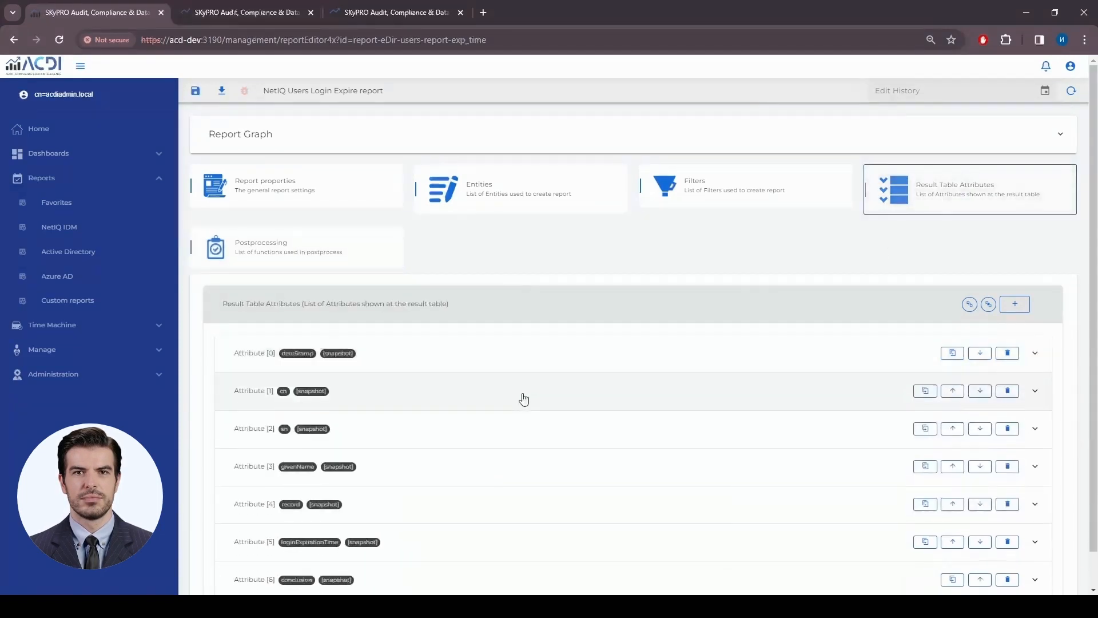
- Give the record attribute returnRecord postprocessing with Enable postprocess and Pass full record switched on
scroll(522, 392, down, 1)
click(515, 474)
scroll(662, 321, down, 3)
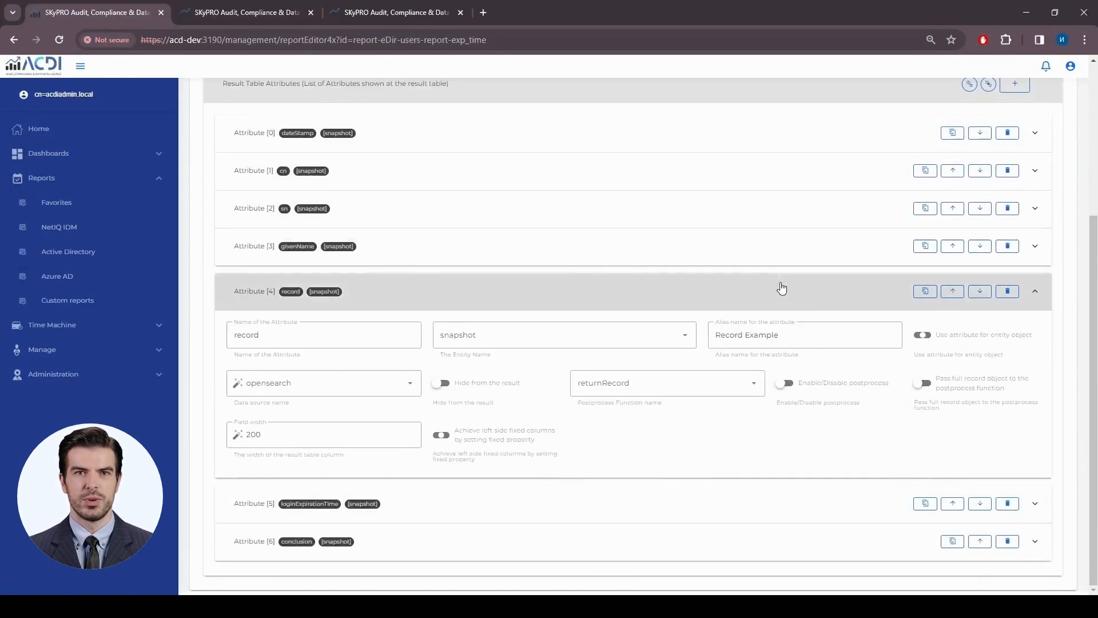
click(709, 385)
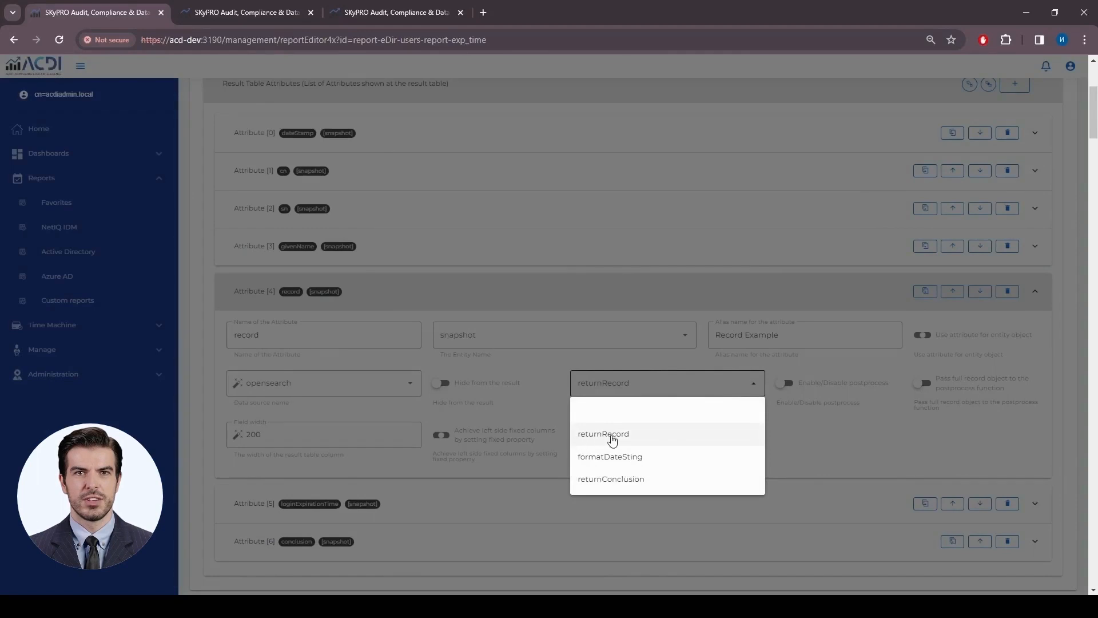
click(612, 436)
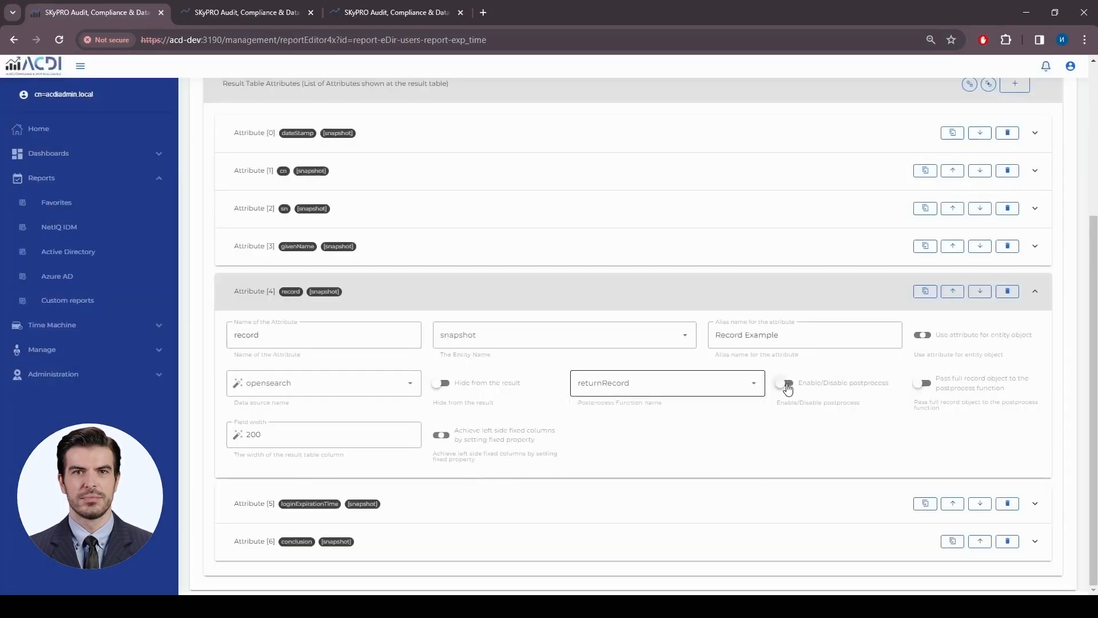
click(788, 387)
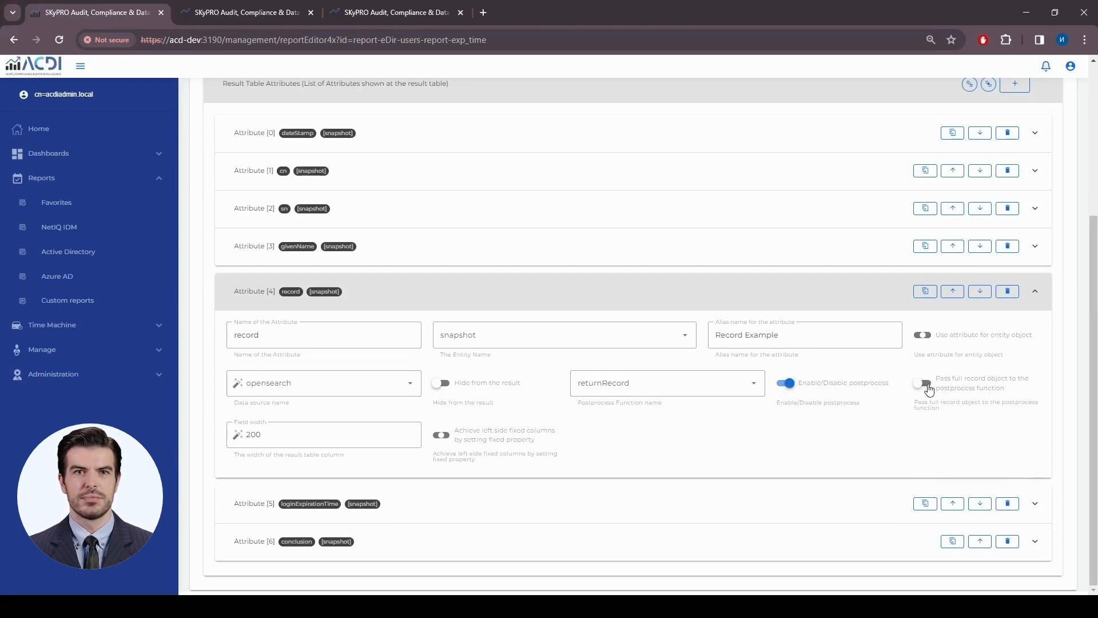
click(926, 385)
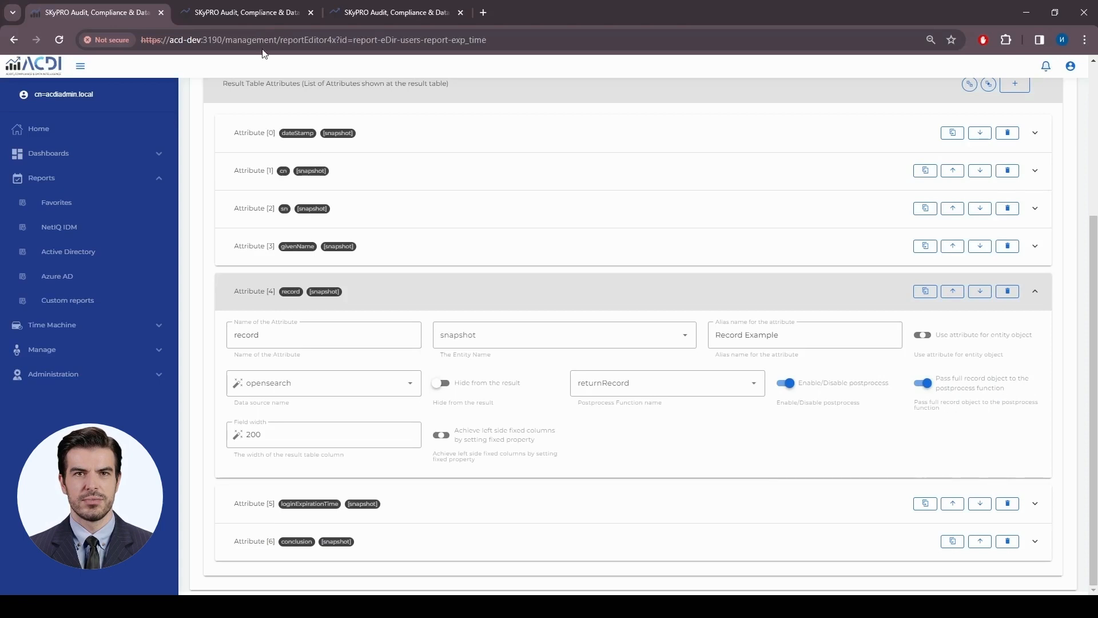
click(247, 13)
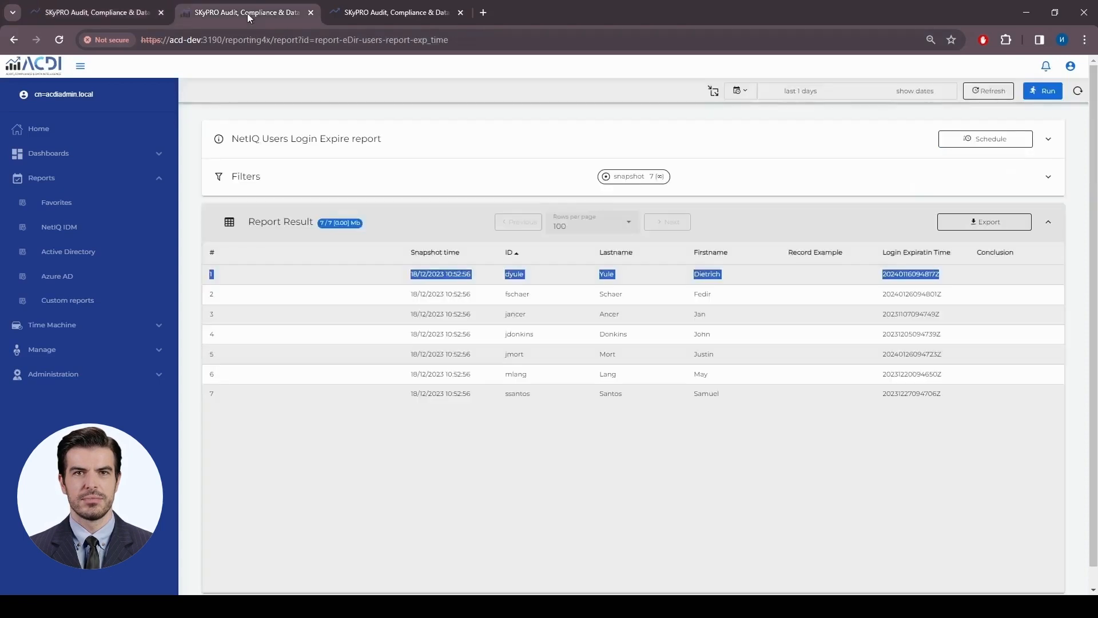
- Load the NetIQ Users Login Expire report from Custom reports, then return to the editor tab
click(90, 302)
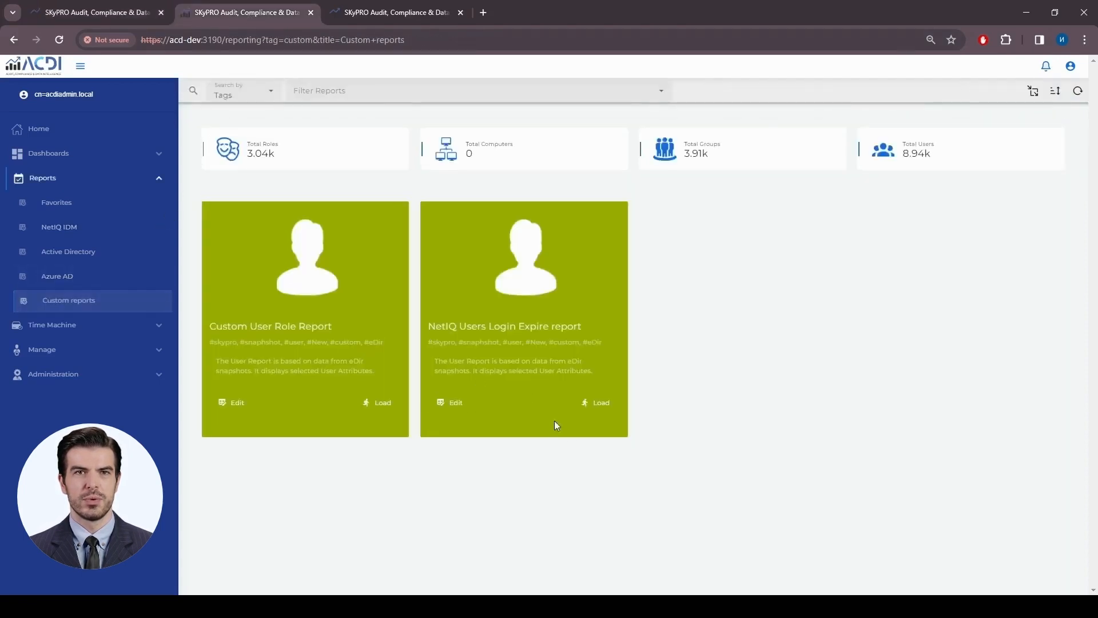
click(598, 404)
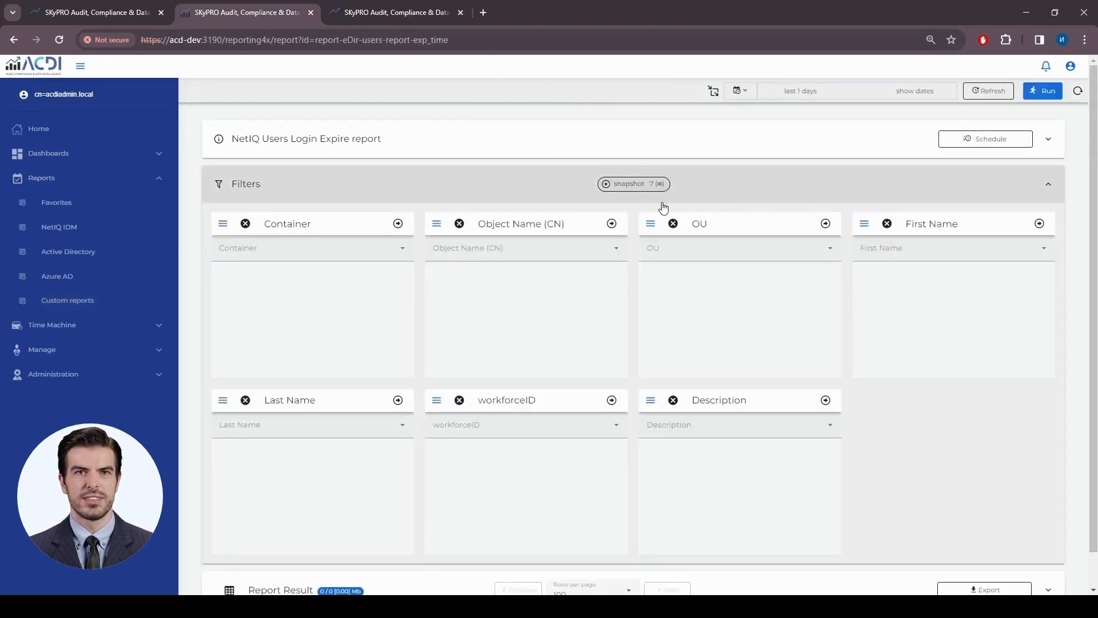
click(133, 15)
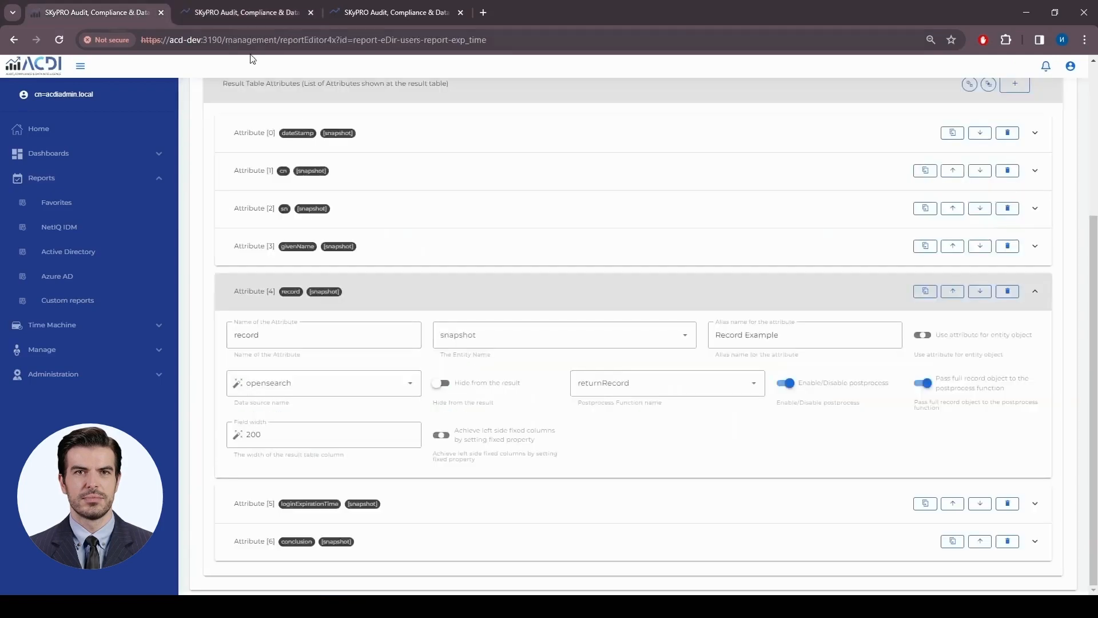
- Save the report edits, recheck Entity [0]'s filter query, and return to the report page
scroll(351, 181, up, 4)
click(195, 93)
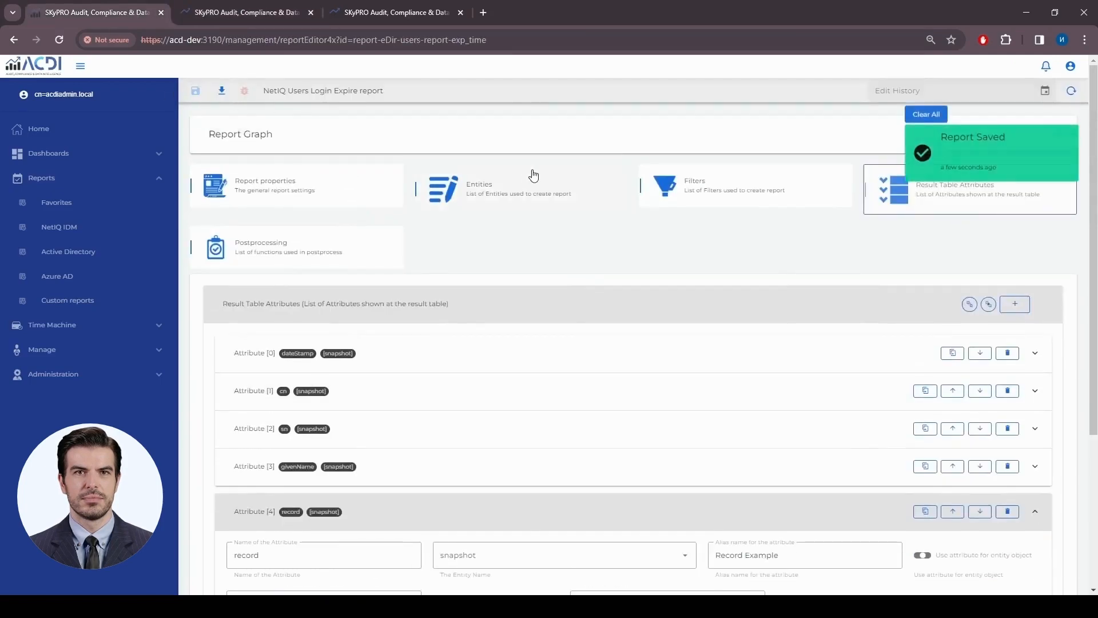
click(527, 189)
click(467, 359)
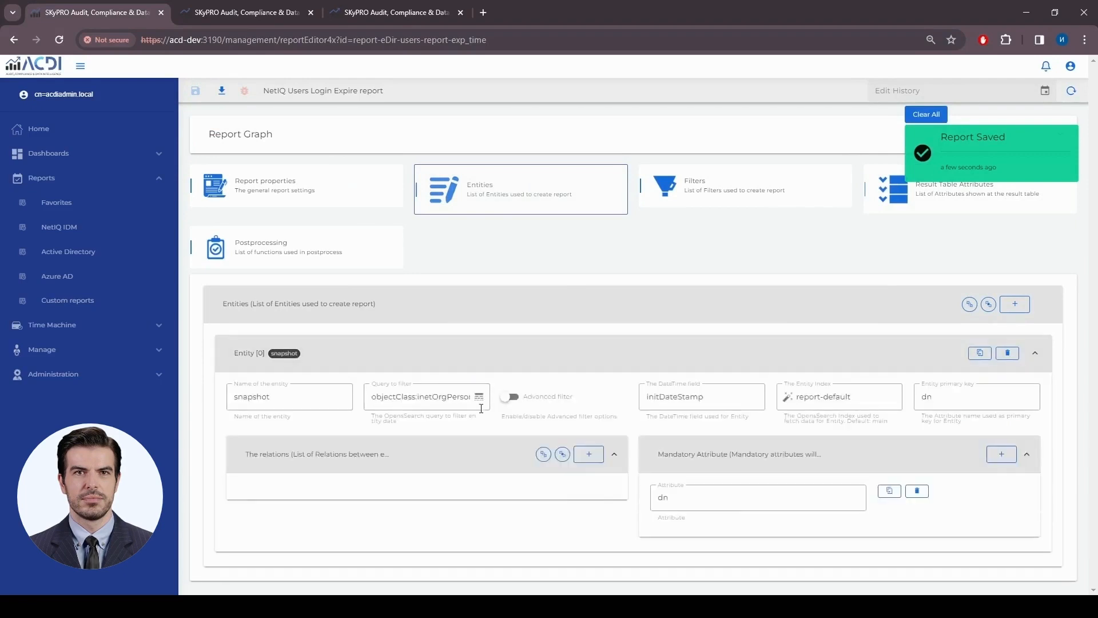
click(479, 398)
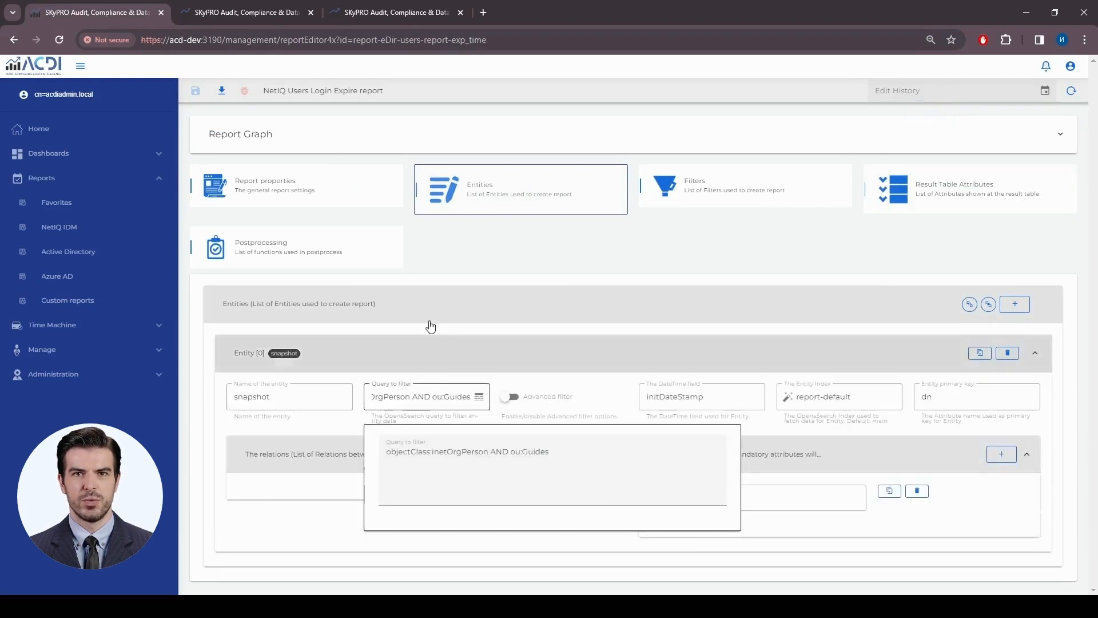
click(239, 12)
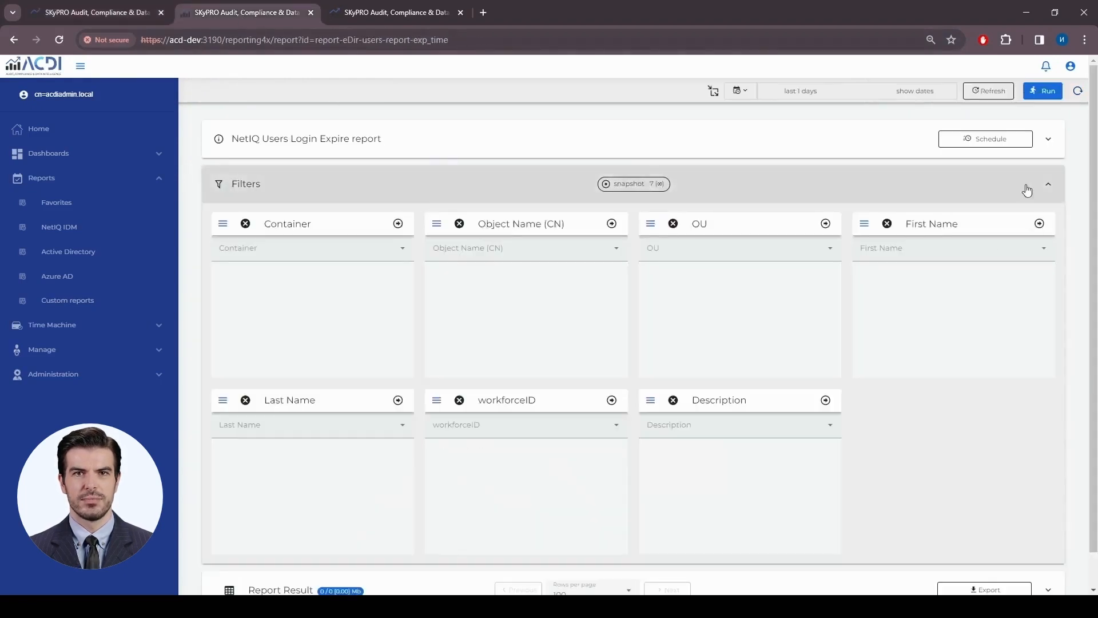
- Run the report and inspect row 1's full record JSON under Record Example
click(1042, 90)
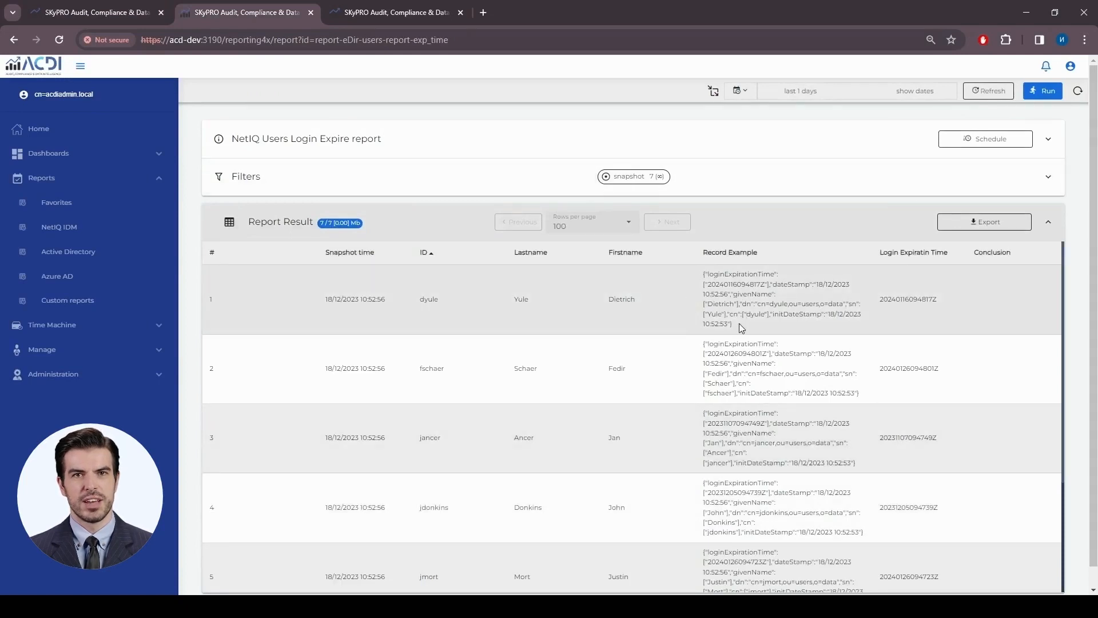
drag(742, 328, 708, 274)
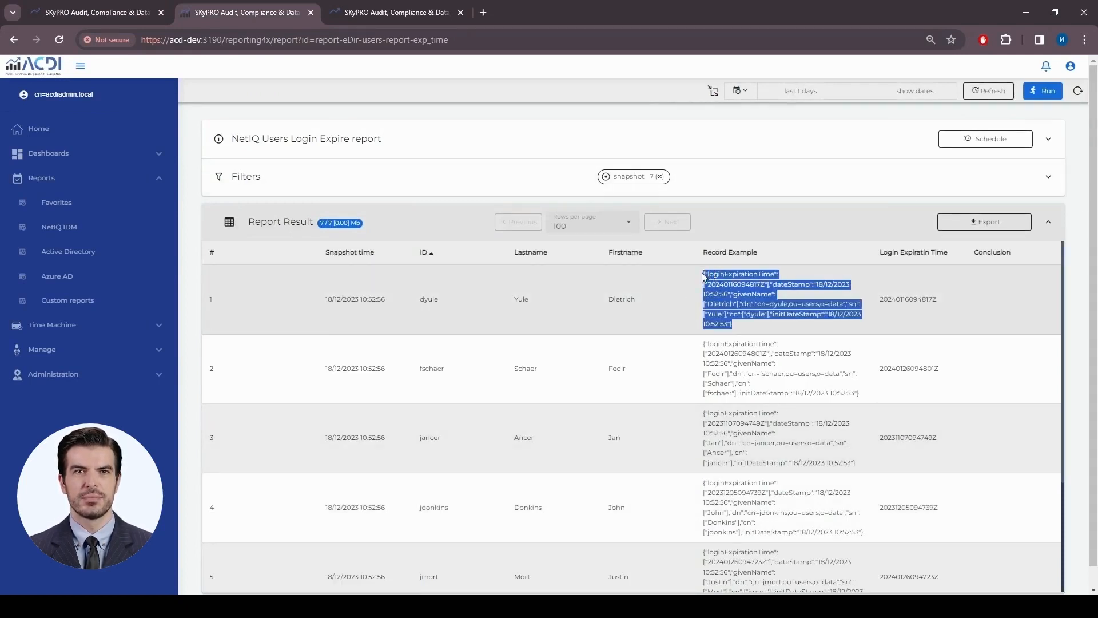
scroll(770, 394, down, 2)
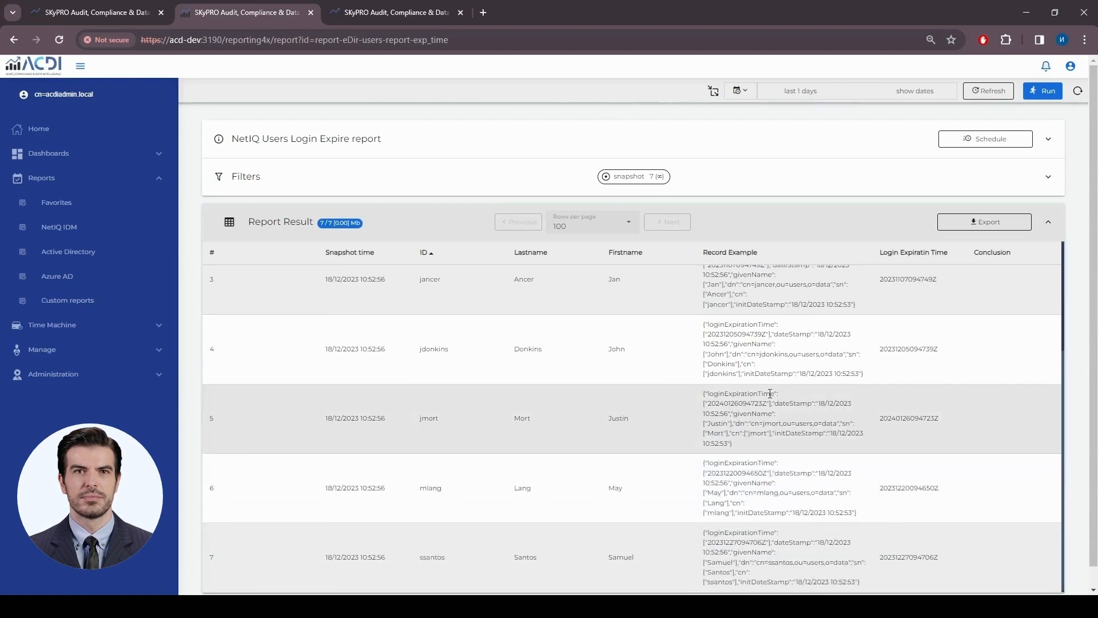
scroll(770, 394, up, 2)
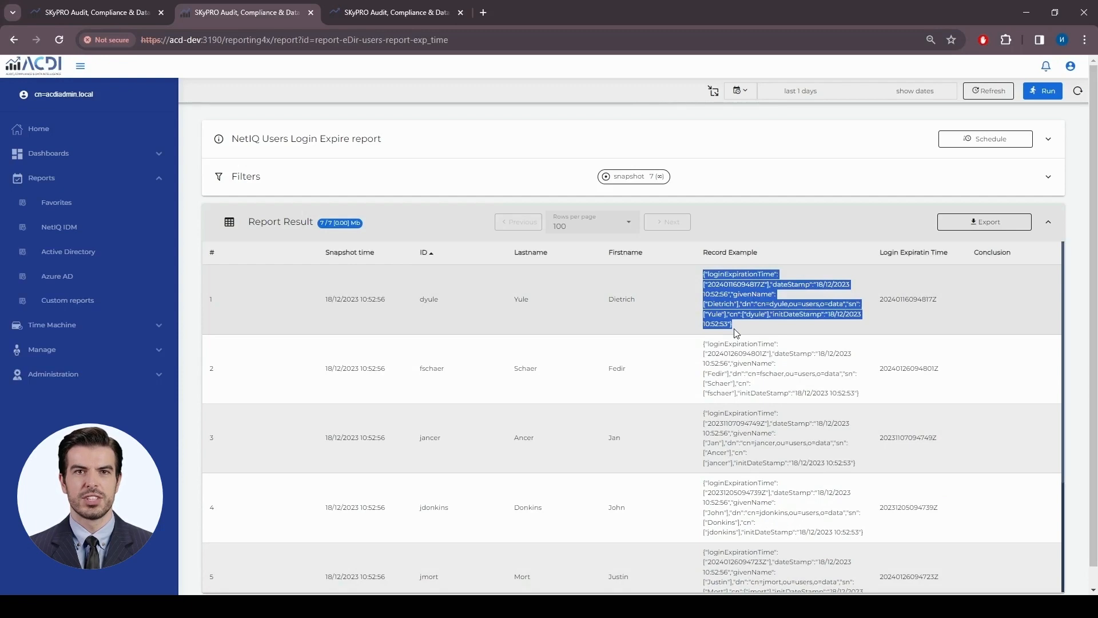
click(781, 300)
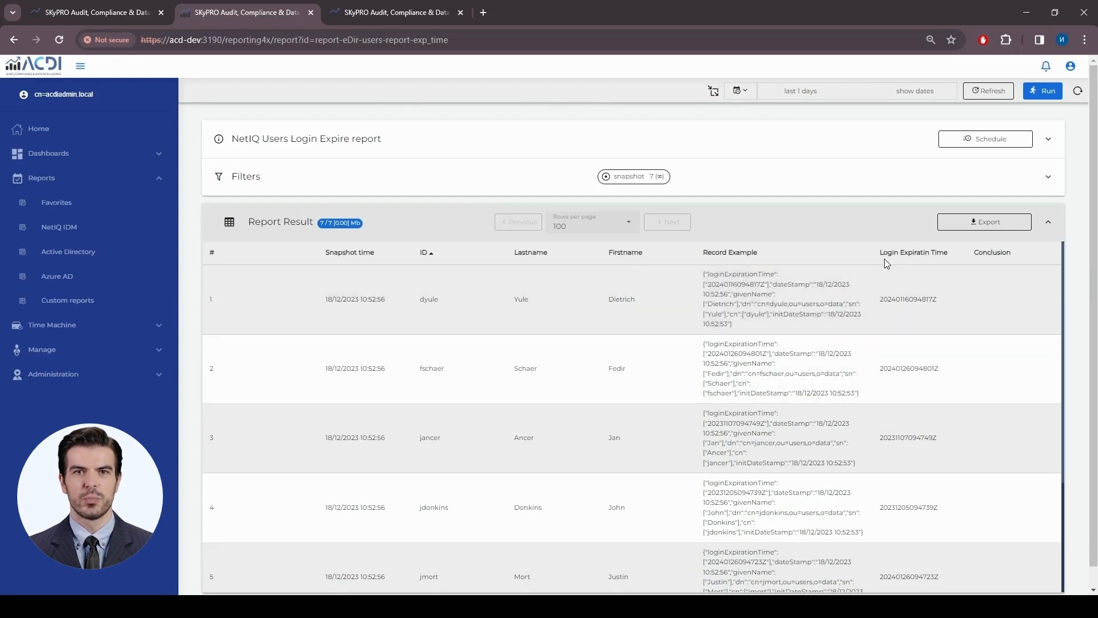
- Inspect the Login Expiratin Time heading and row 1's raw value, then return to the editor
drag(879, 252, 949, 262)
drag(880, 300, 945, 301)
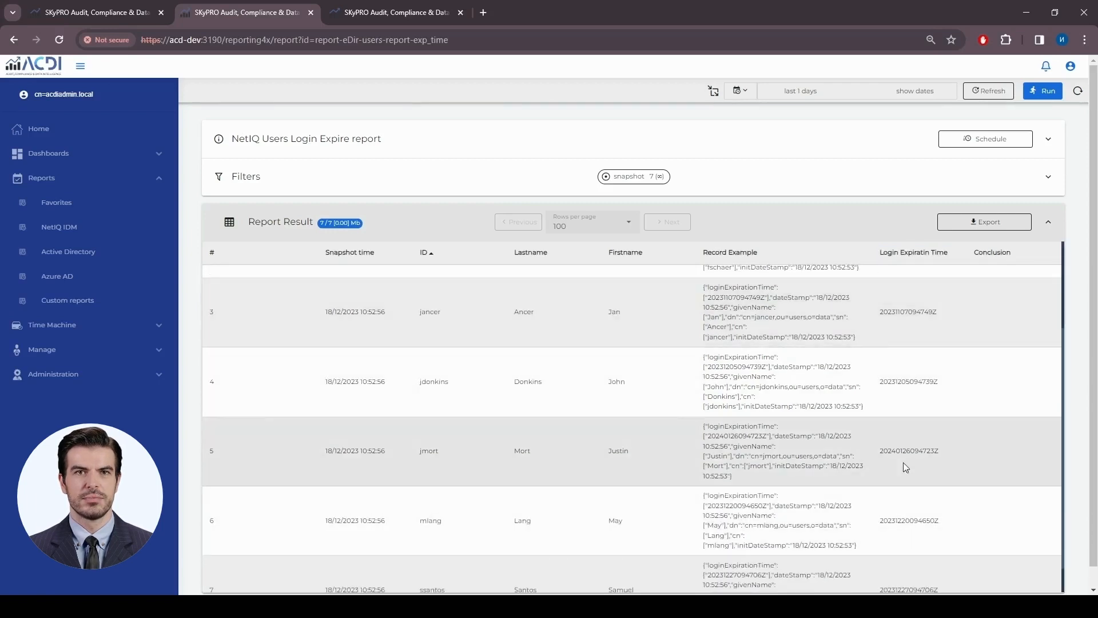
scroll(923, 286, down, 2)
scroll(925, 279, up, 2)
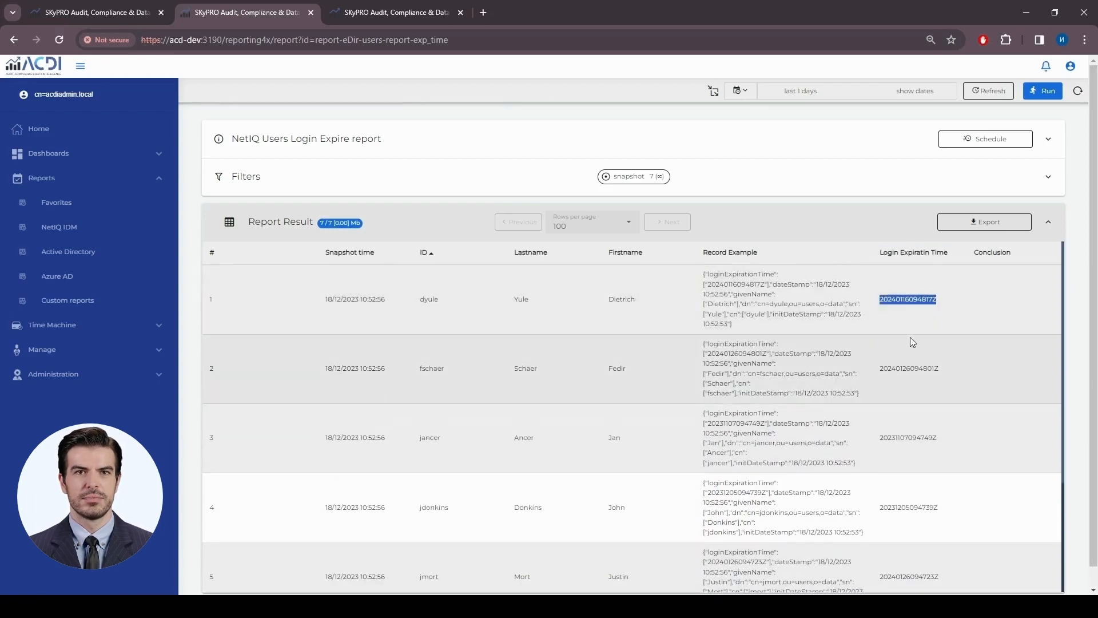
click(911, 314)
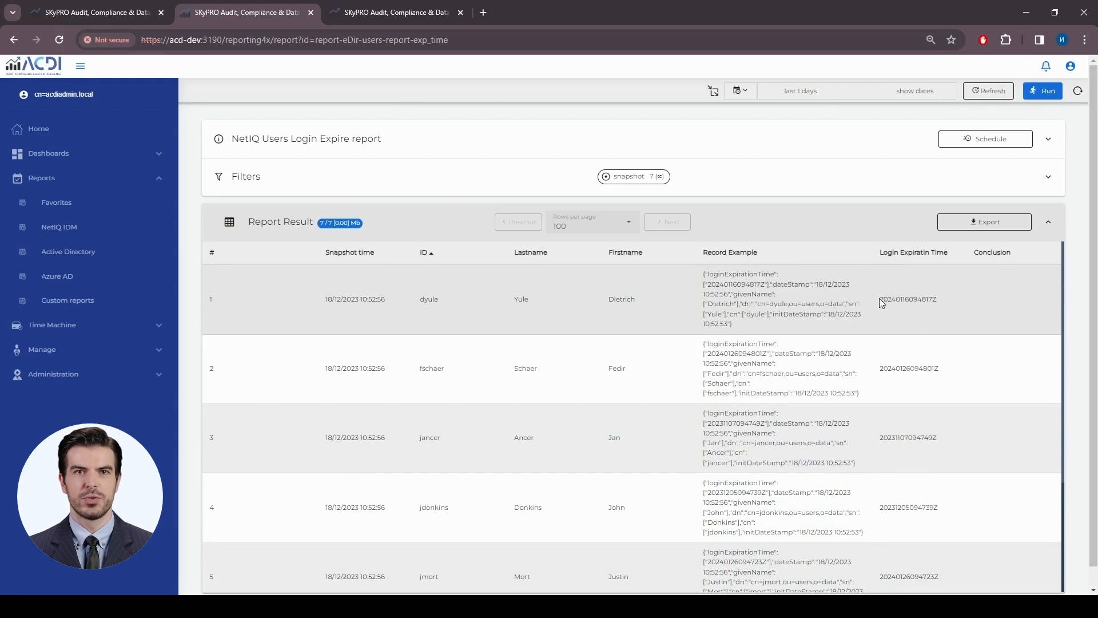
drag(881, 301, 942, 302)
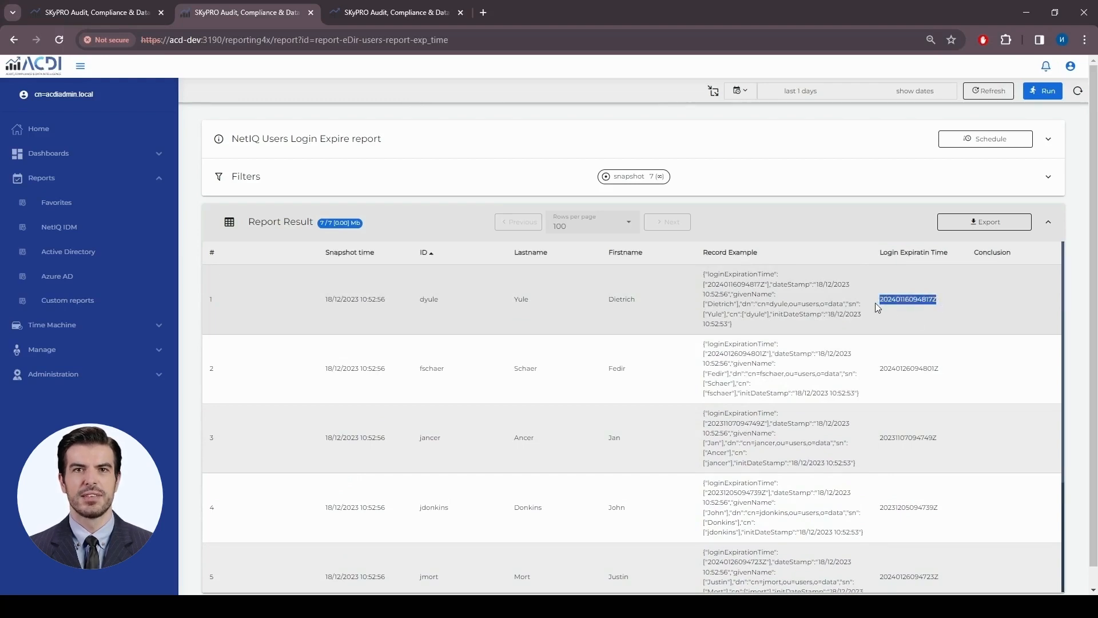
click(895, 303)
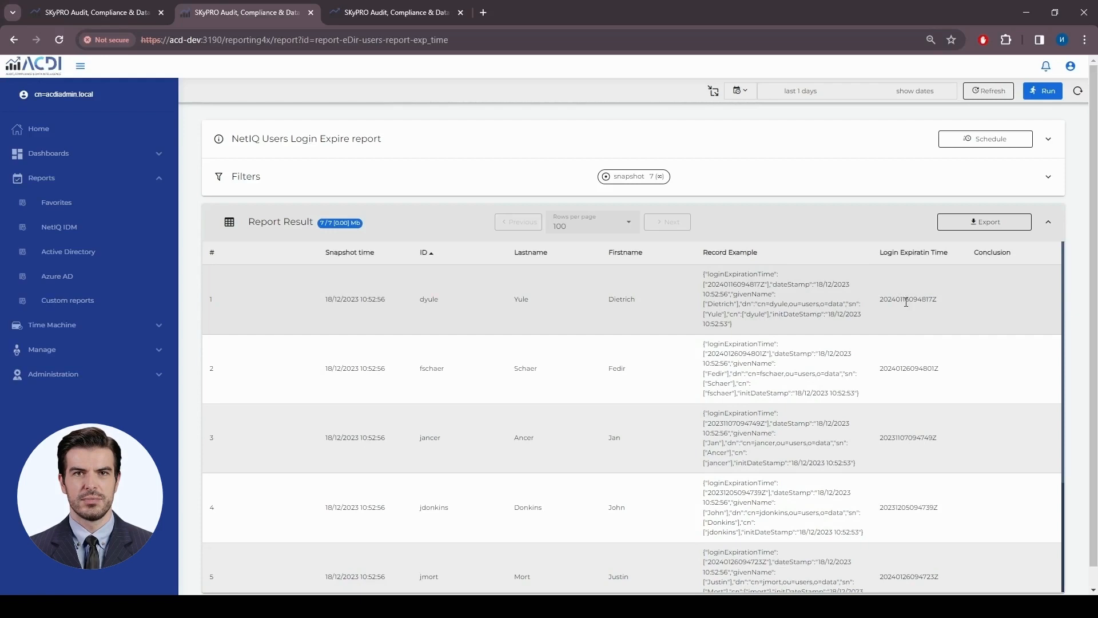
click(131, 16)
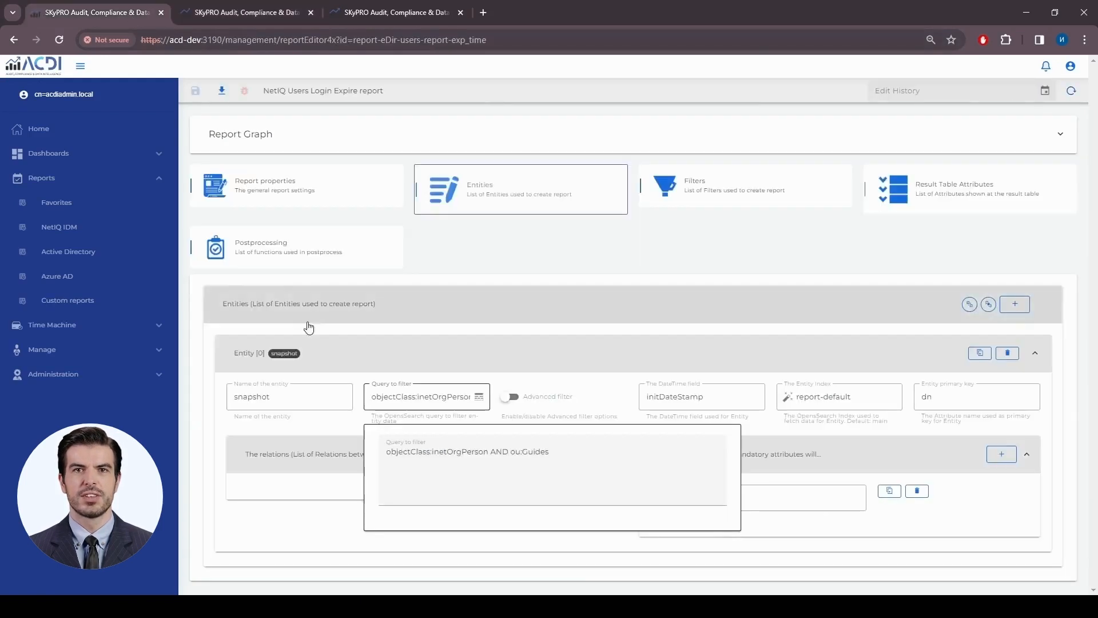
- Open the formatDateSting postprocessing function and enlarge its code editor to show the whole body
click(338, 251)
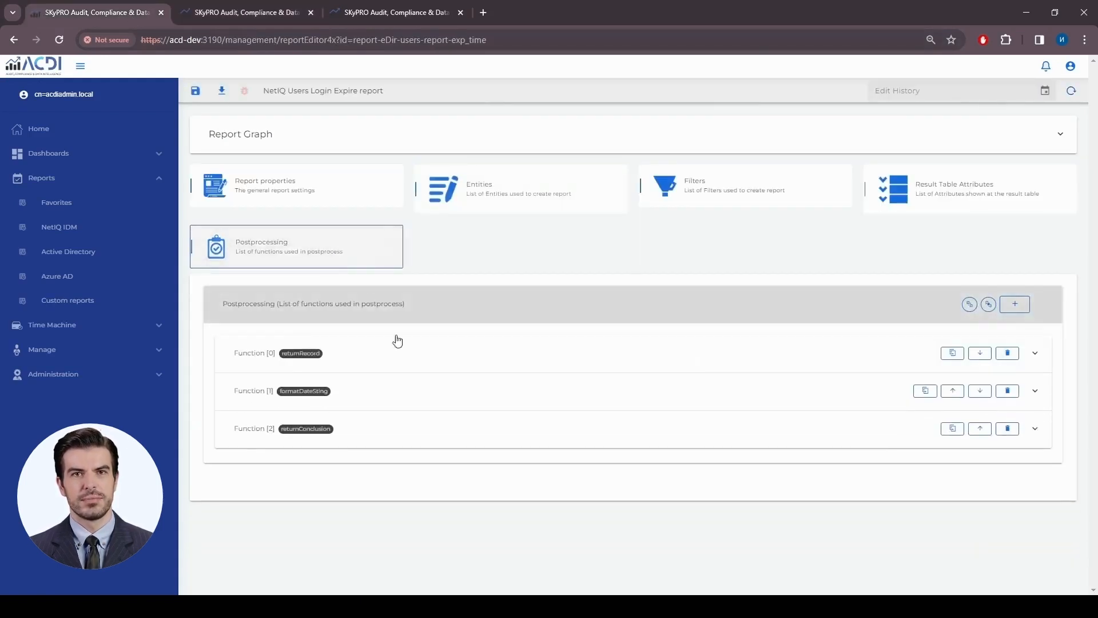
click(441, 398)
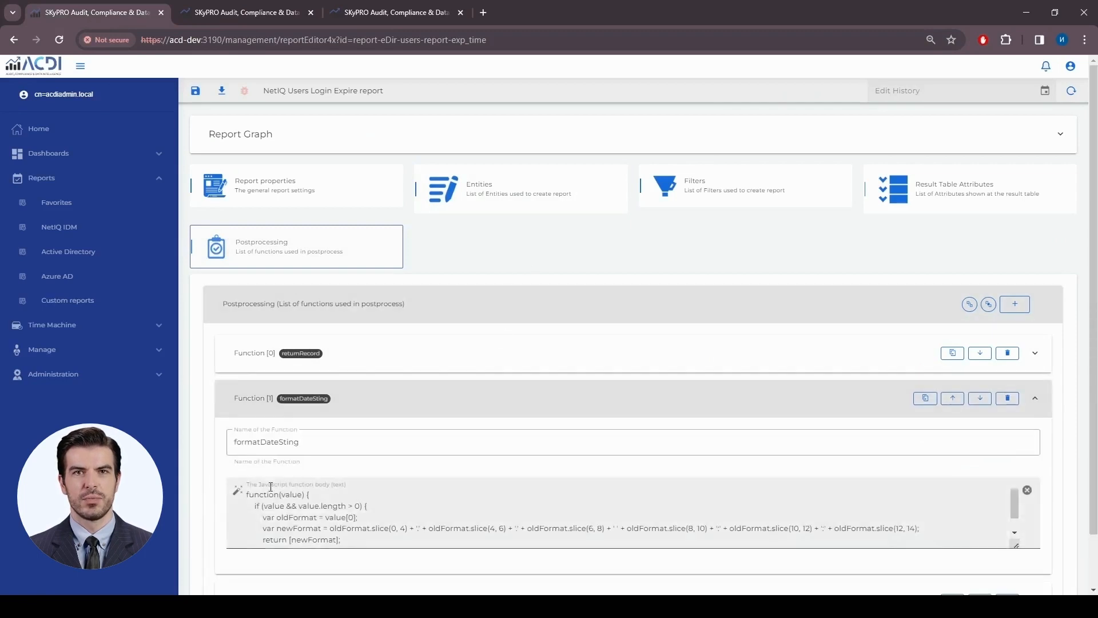
drag(248, 495, 309, 492)
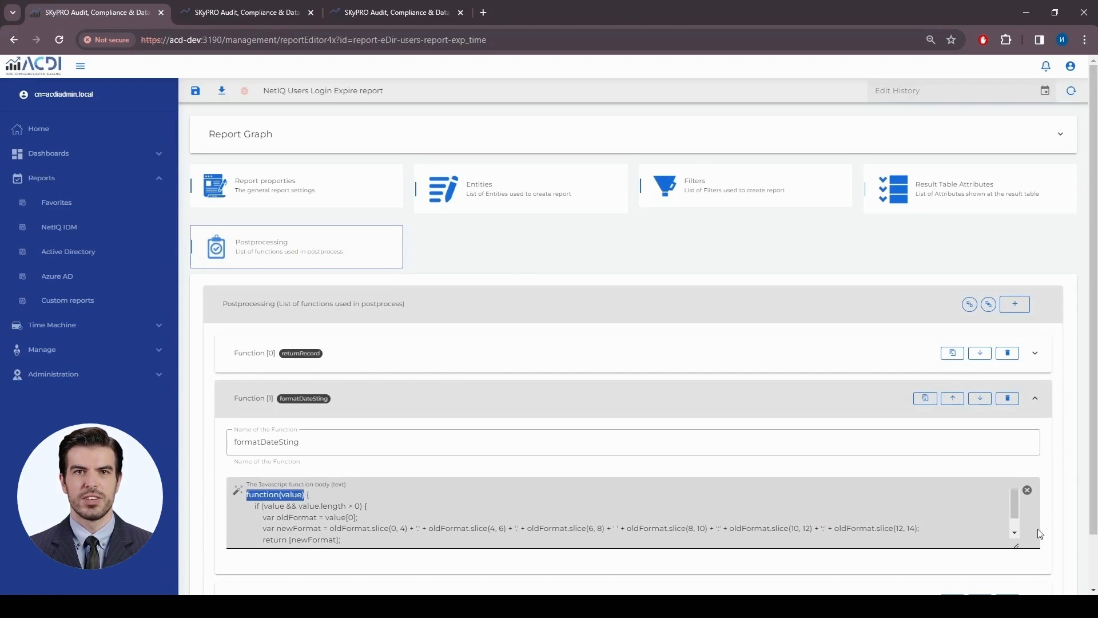
drag(1017, 547, 1016, 583)
scroll(752, 395, down, 2)
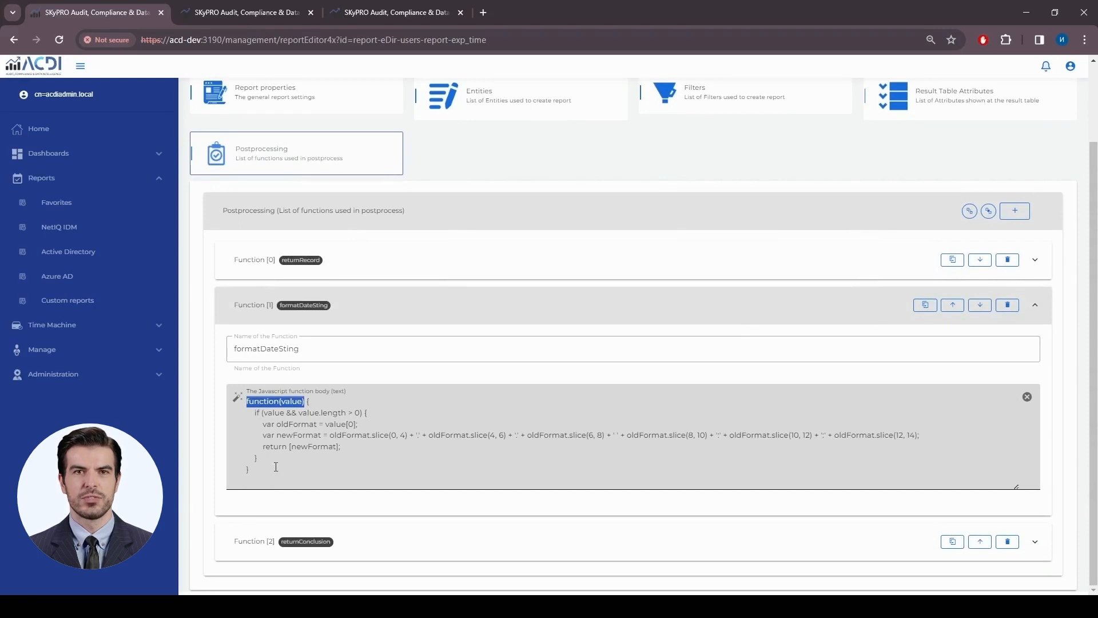
scroll(335, 462, up, 2)
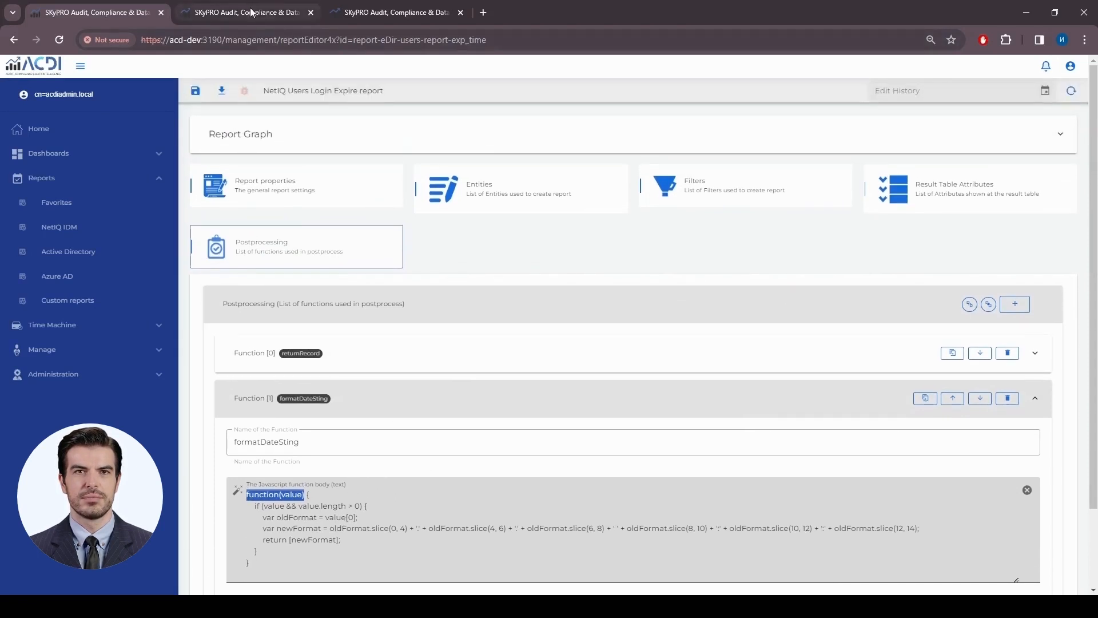
- Enable formatDateSting postprocessing on Attribute [5] loginExpirationTime
click(934, 189)
scroll(662, 468, down, 1)
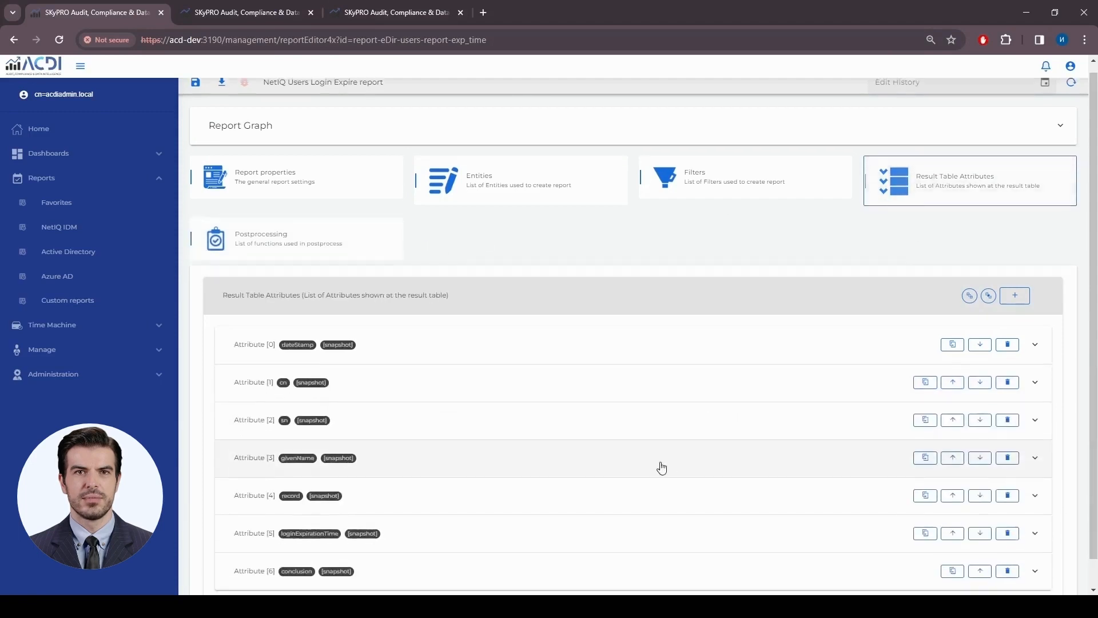
click(525, 505)
scroll(825, 472, down, 4)
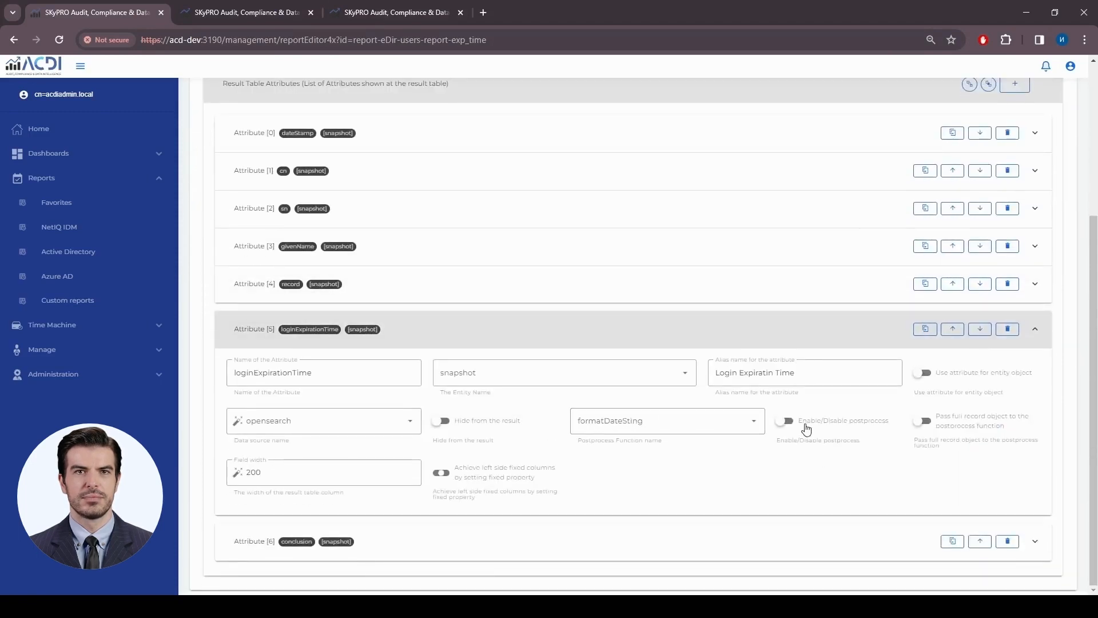
click(806, 425)
scroll(393, 154, up, 5)
- Save and rerun the report, then check row 1's expiration date reads 2024.01.16 09:48:17
click(203, 92)
click(252, 15)
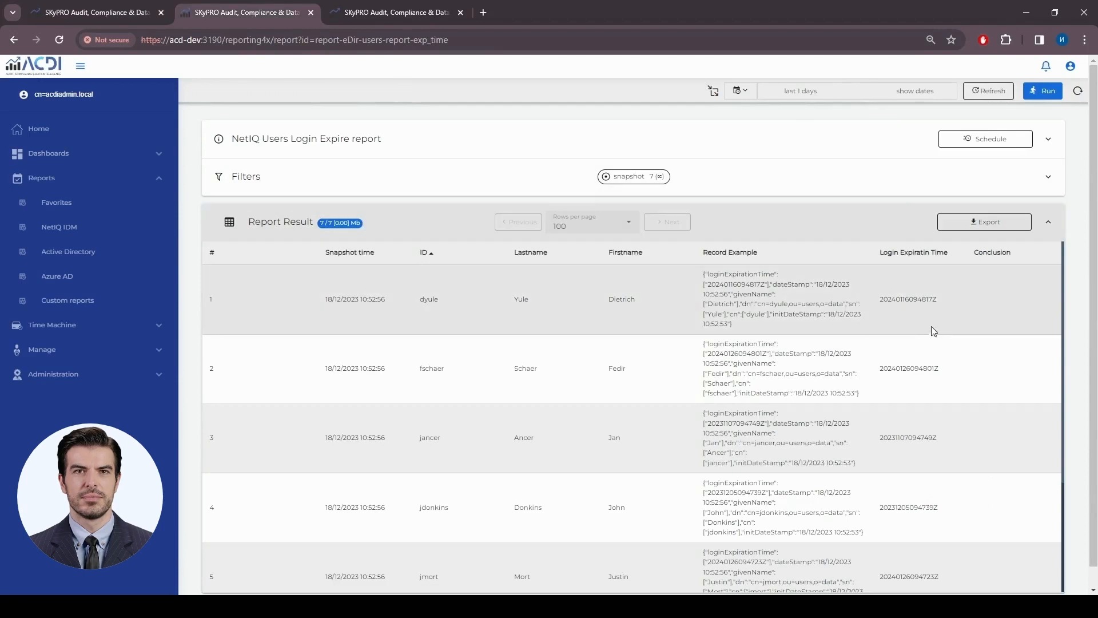
click(1049, 94)
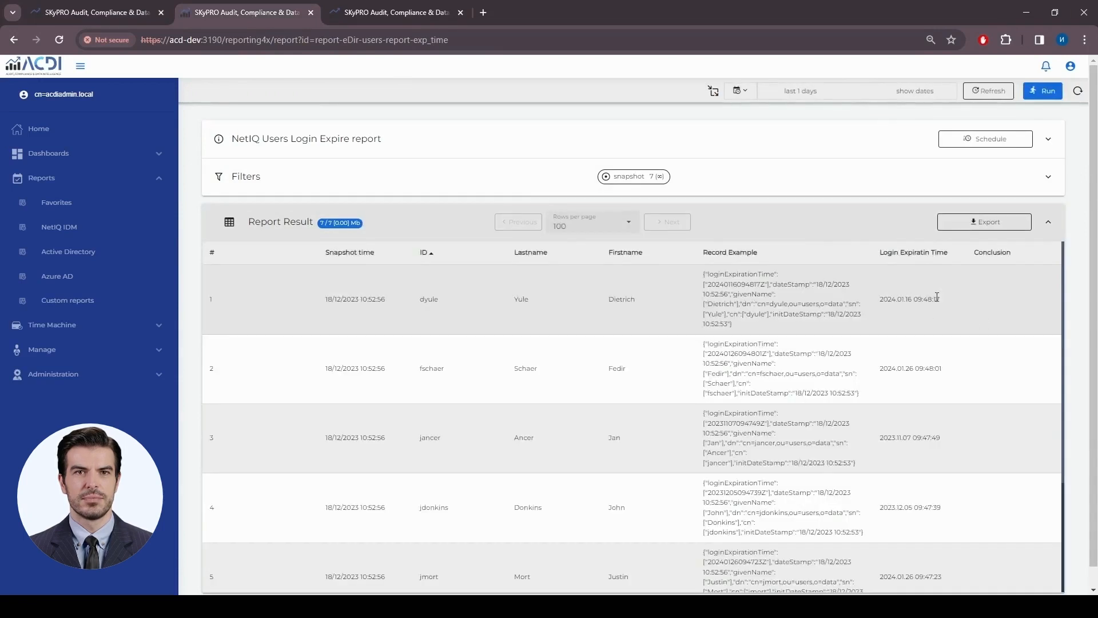
drag(940, 299, 879, 299)
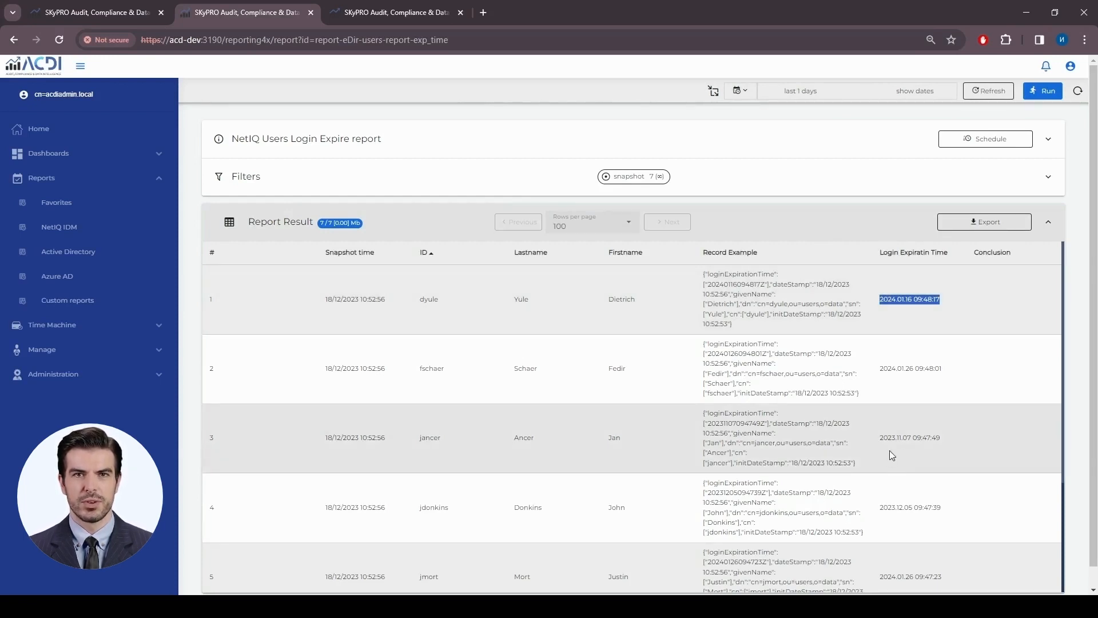
click(927, 304)
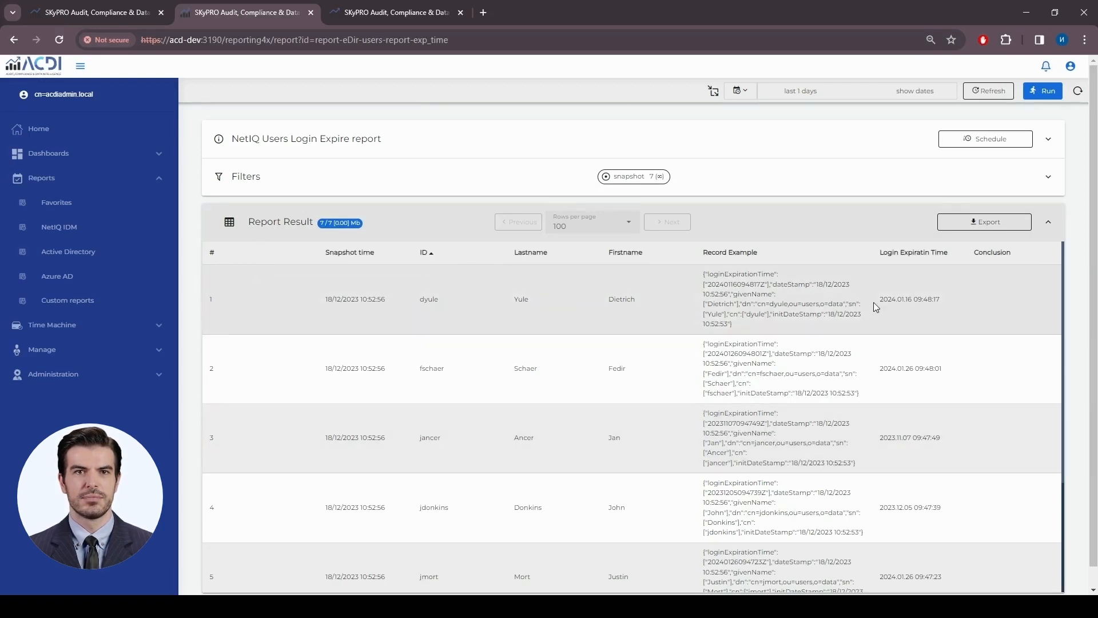
- In the report editor, collapse loginExpirationTime and expand Attribute [6] conclusion
click(126, 12)
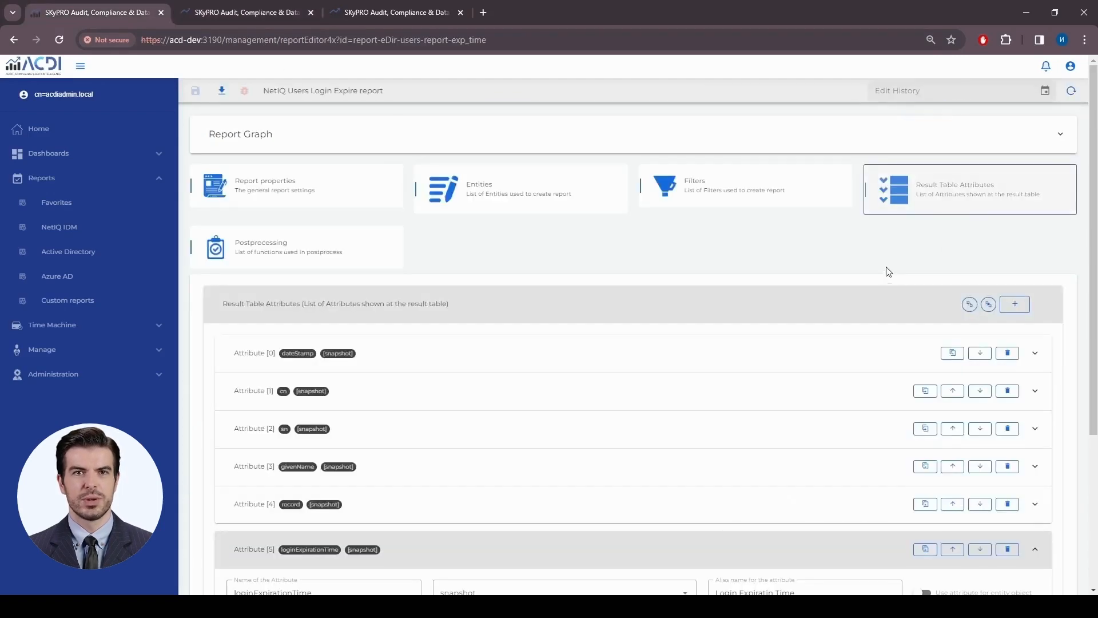
scroll(829, 412, down, 4)
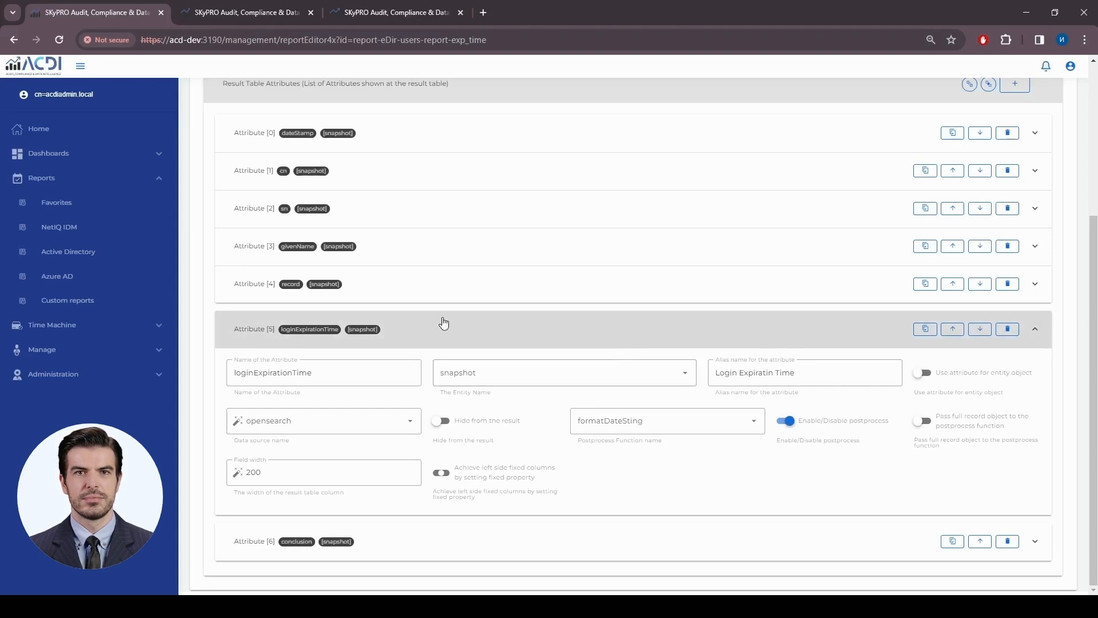
click(441, 323)
click(395, 554)
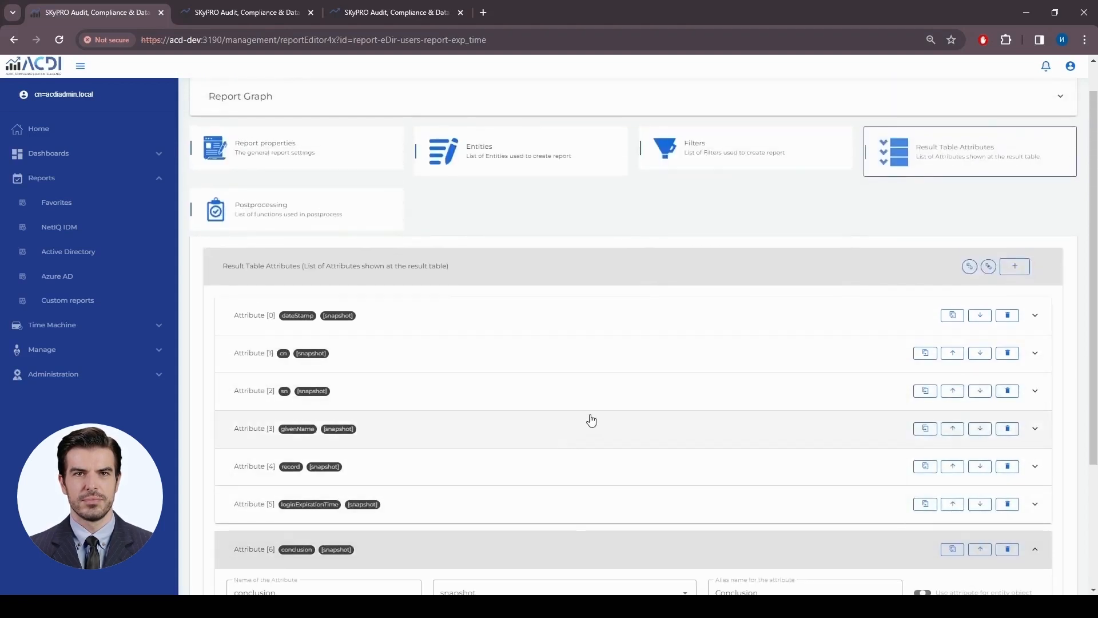
scroll(591, 417, down, 3)
- Set conclusion's postprocess function to returnRecord, enable postprocess and Pass full record, then save
click(695, 471)
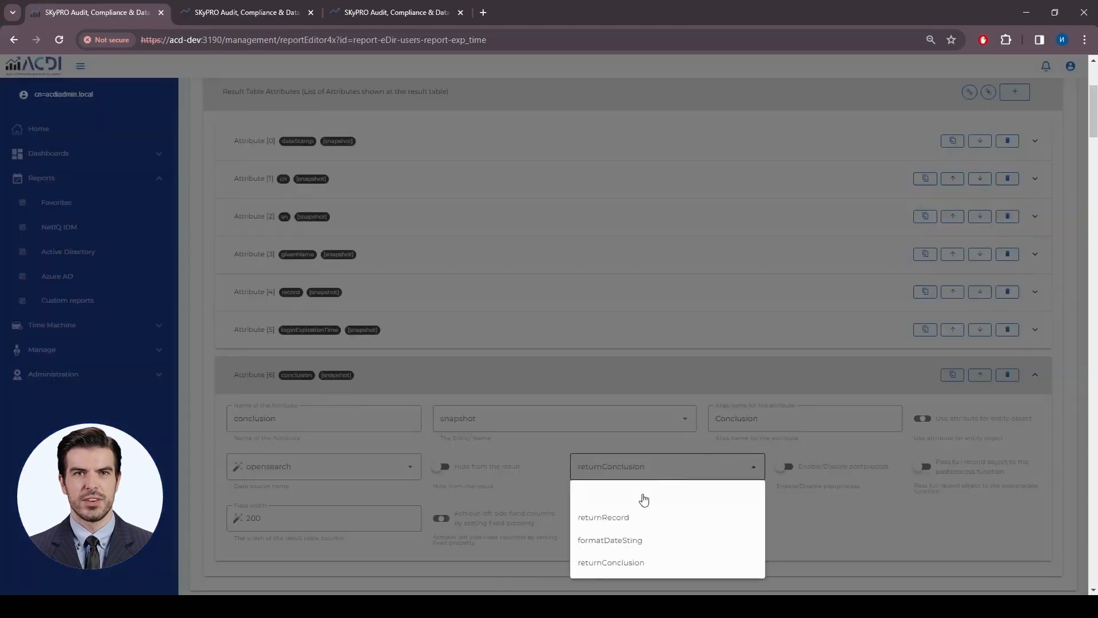
click(620, 520)
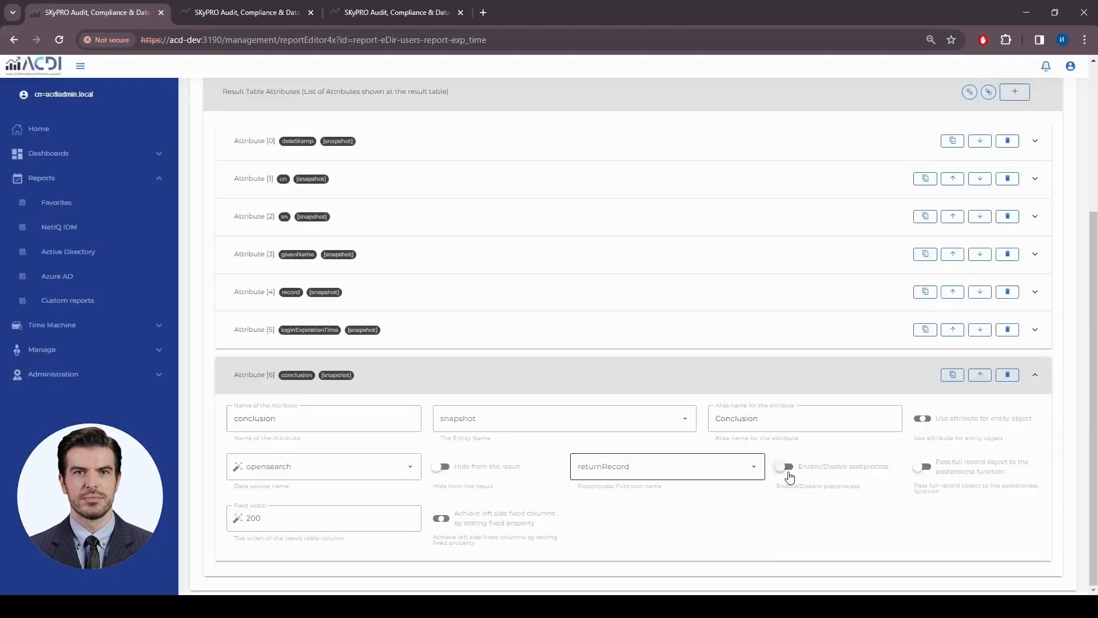
click(788, 469)
click(922, 468)
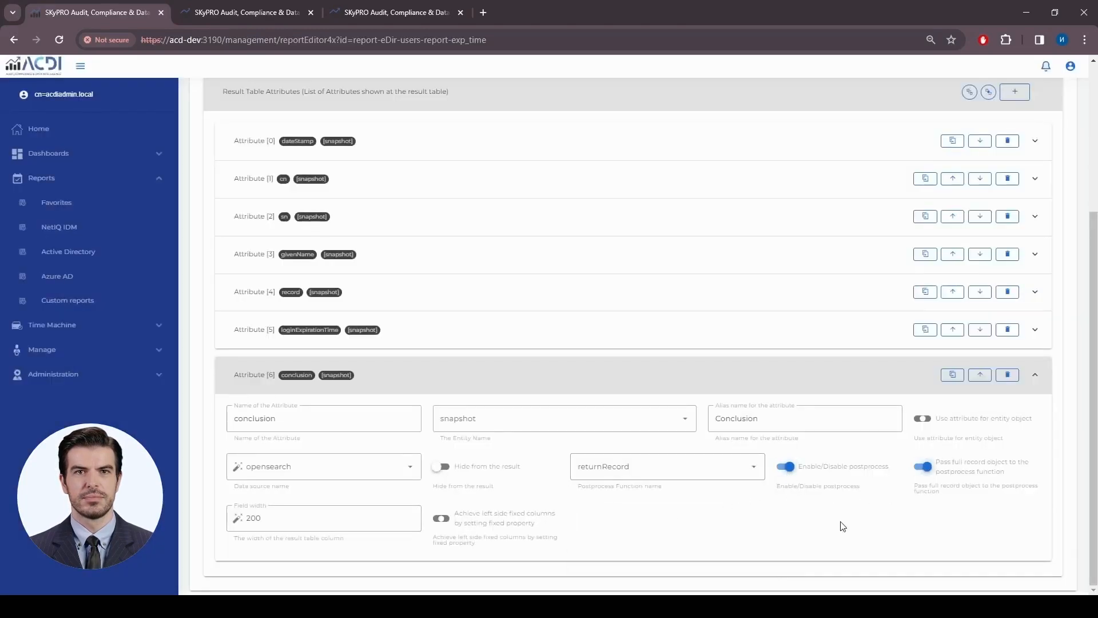
scroll(792, 512, up, 4)
click(196, 95)
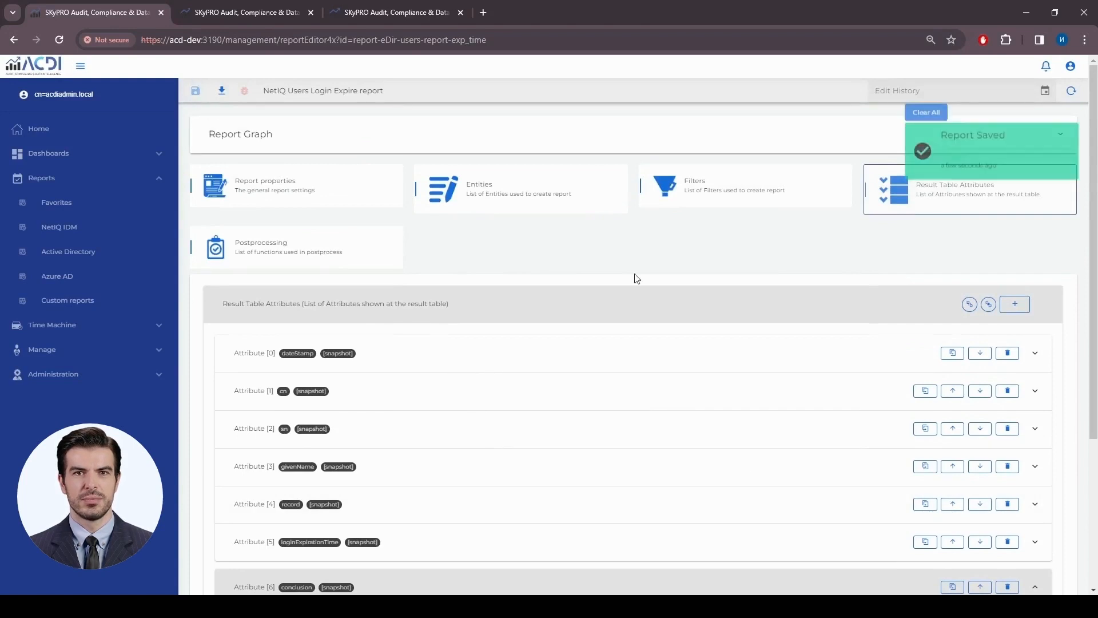
scroll(843, 348, down, 4)
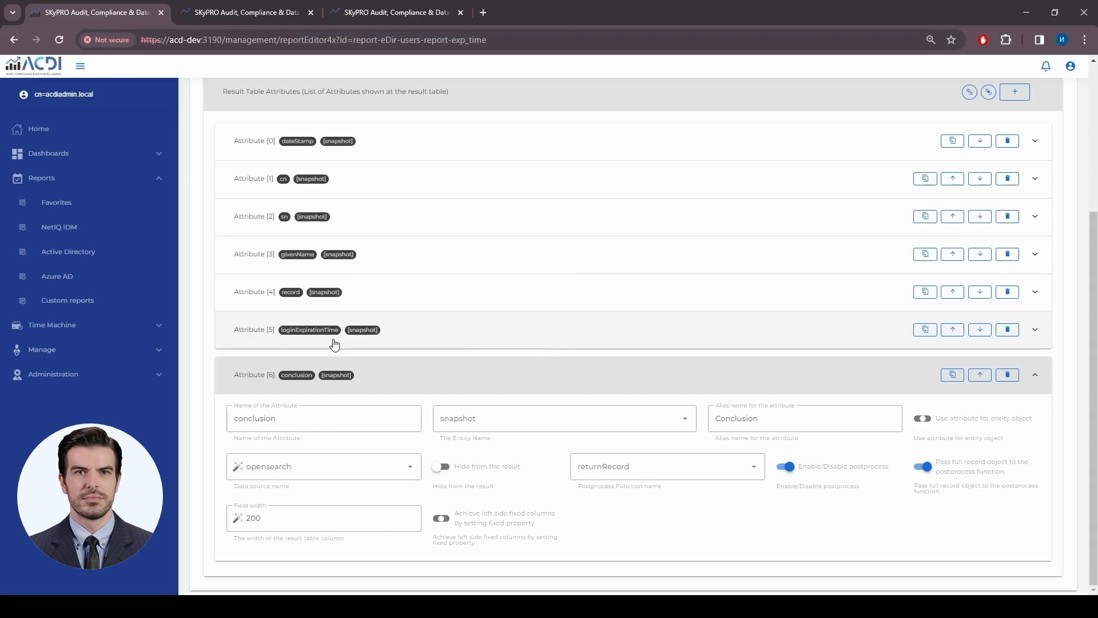
- Rerun the report and highlight the loginExpirationTime value at the start of the first Conclusion
click(295, 18)
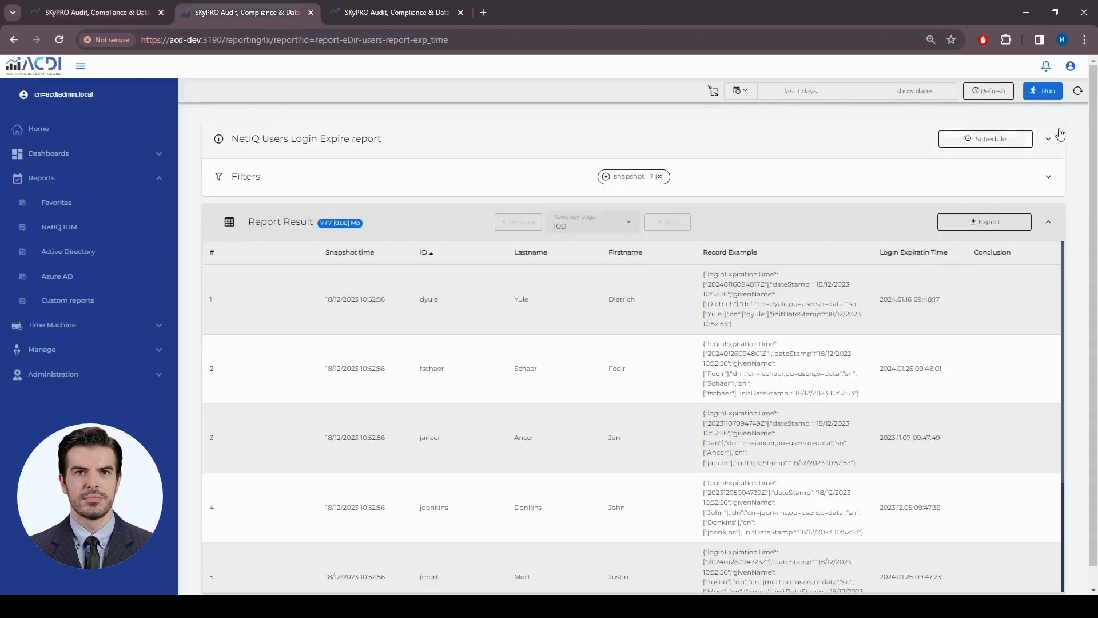
click(1046, 92)
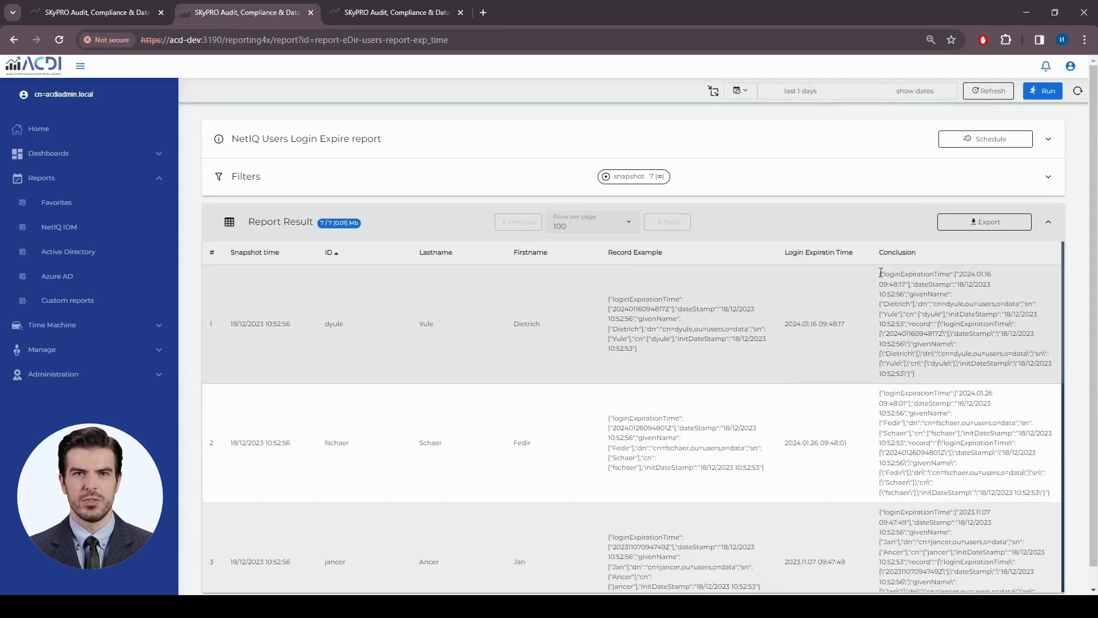
drag(881, 273, 911, 284)
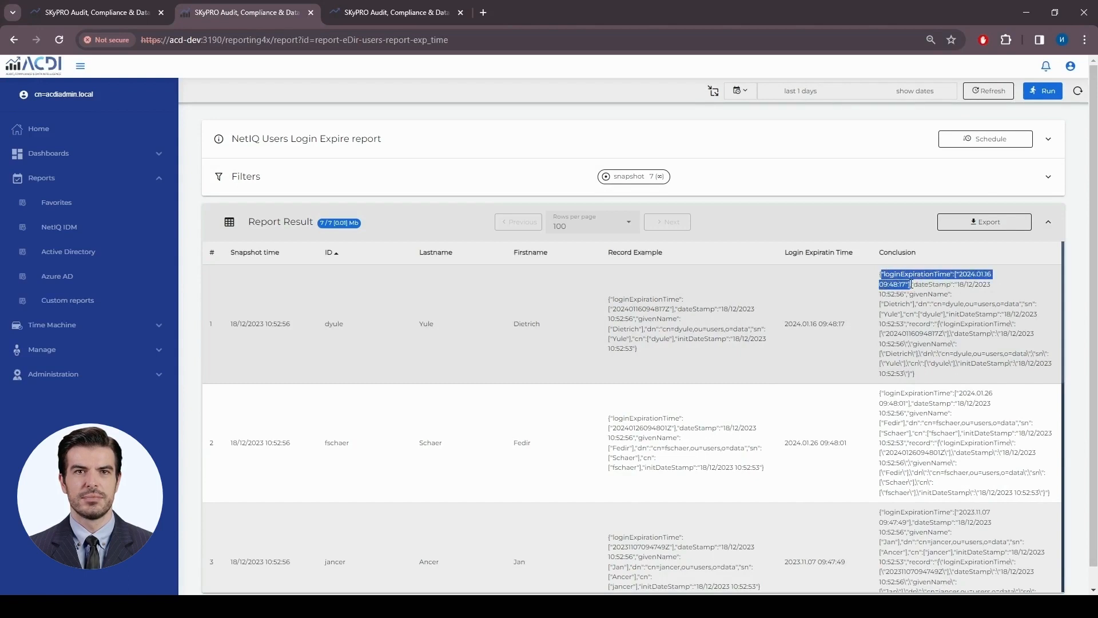
click(964, 275)
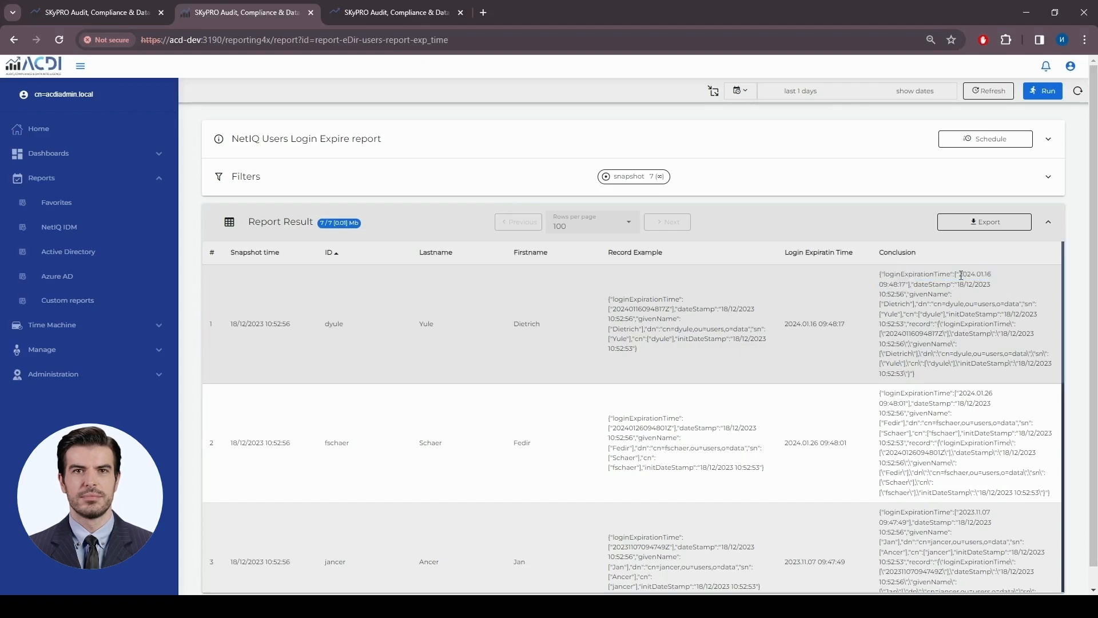
drag(910, 285, 884, 274)
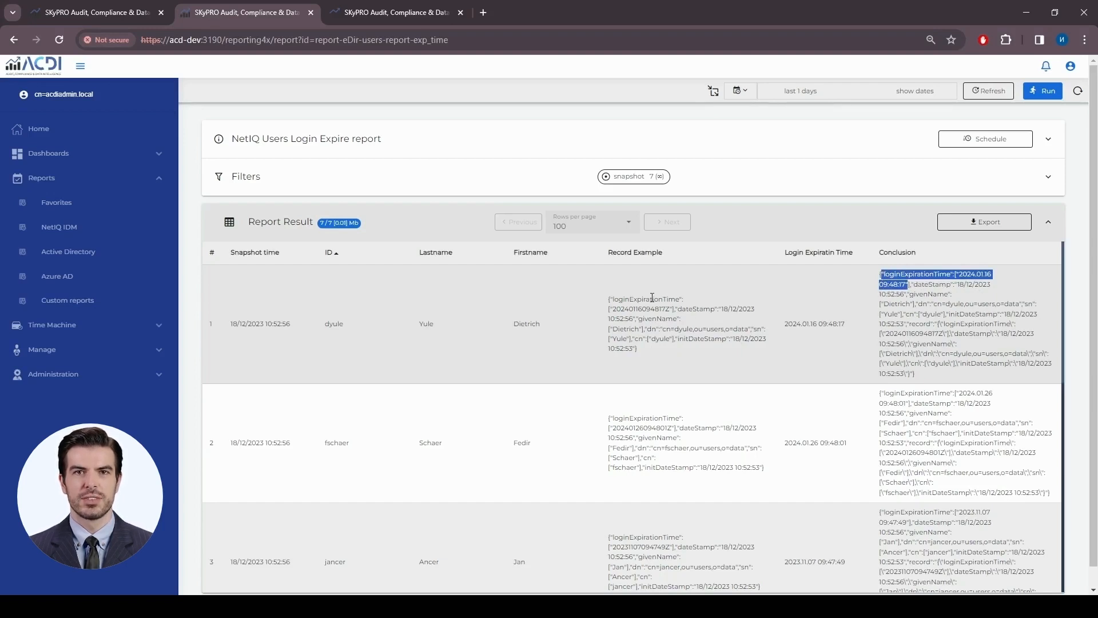
click(910, 323)
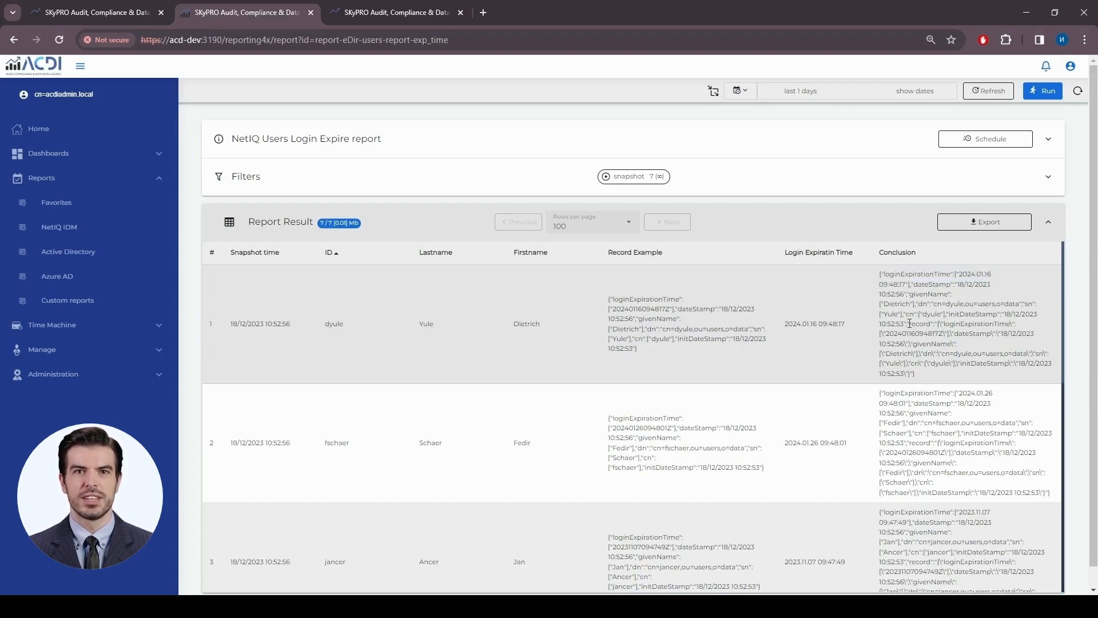
- Highlight the nested record embedded in the first Conclusion cell
drag(911, 333, 913, 373)
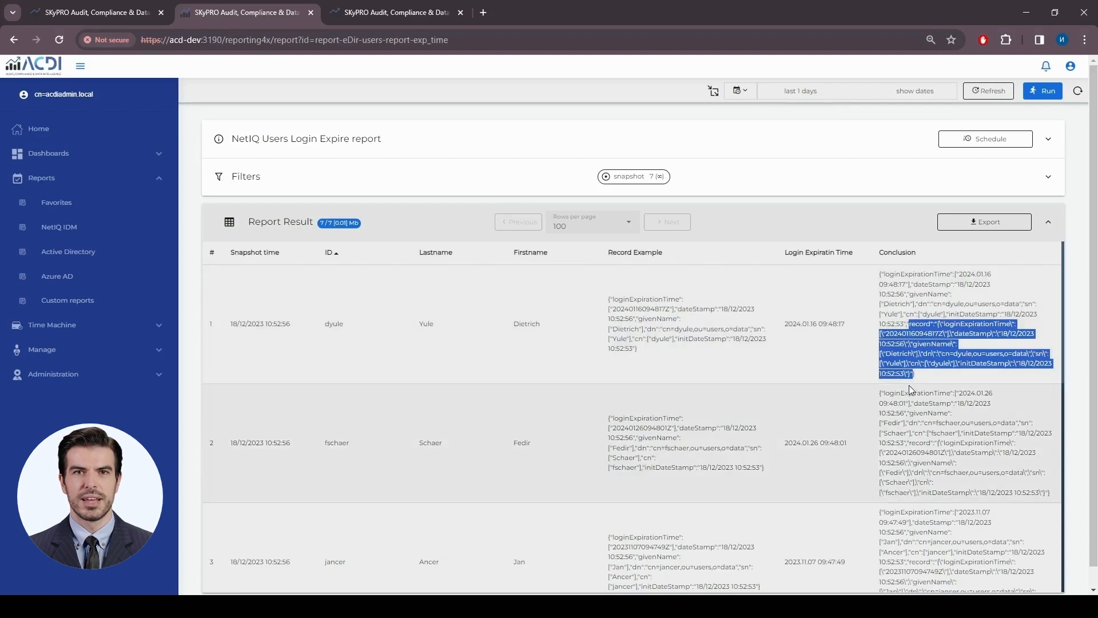
click(910, 323)
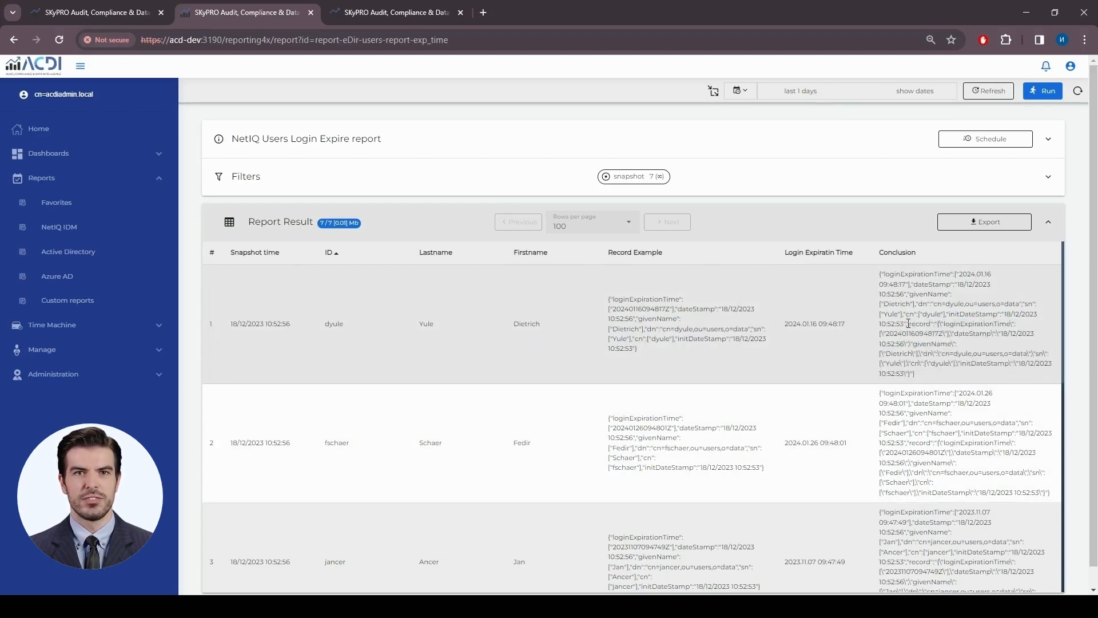
drag(909, 327, 944, 384)
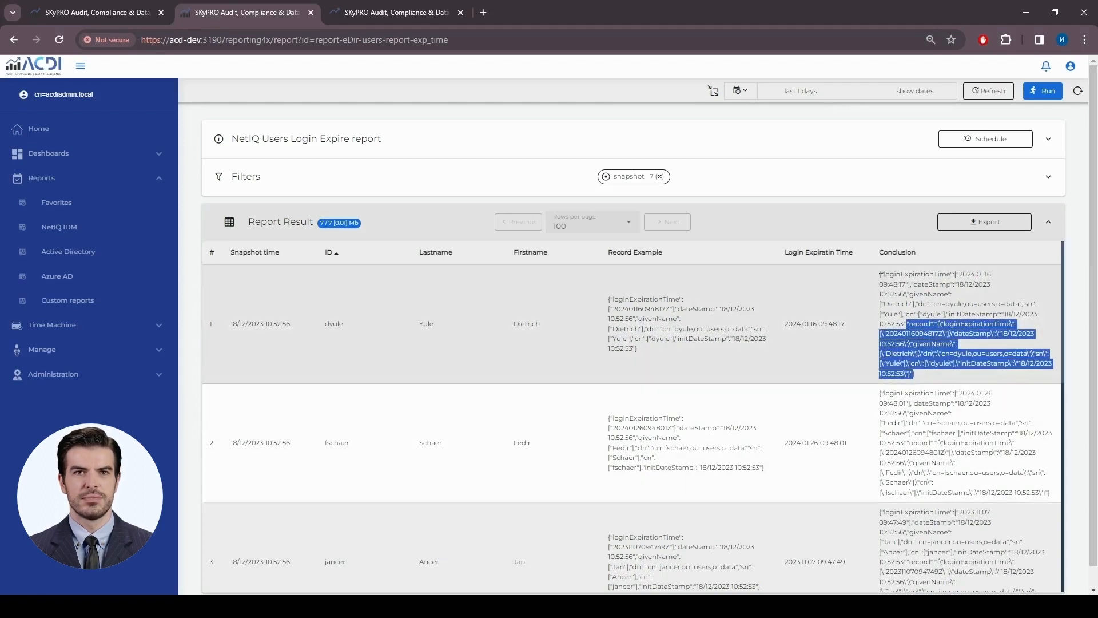
drag(881, 274, 908, 285)
drag(907, 324, 909, 398)
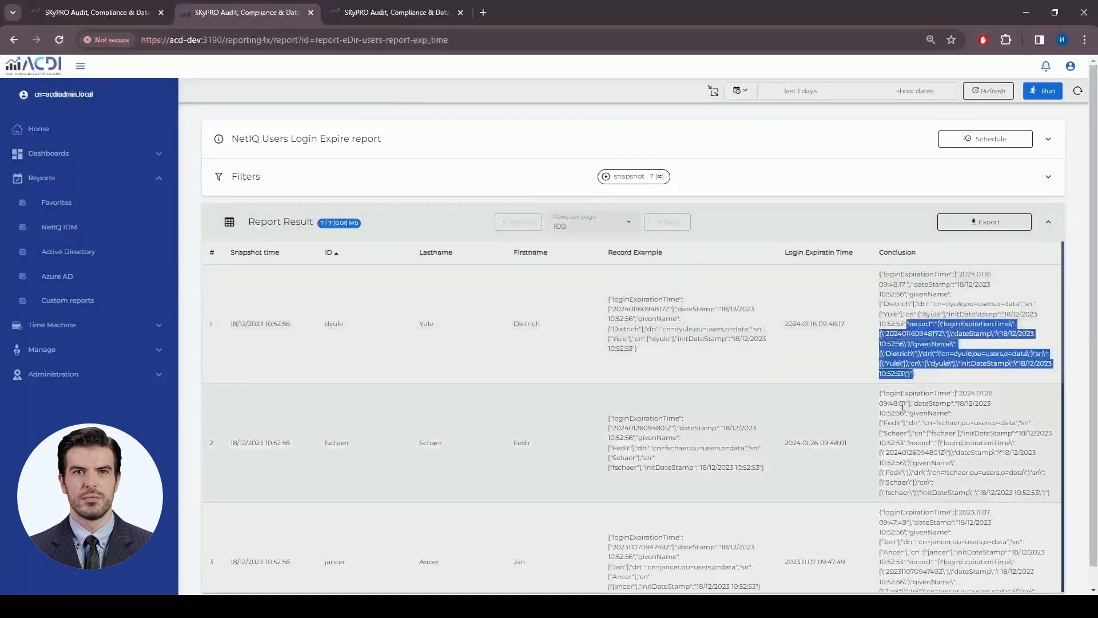
- Back in the editor, review formatDateSting's full code among the postprocessing functions, then collapse it
click(90, 13)
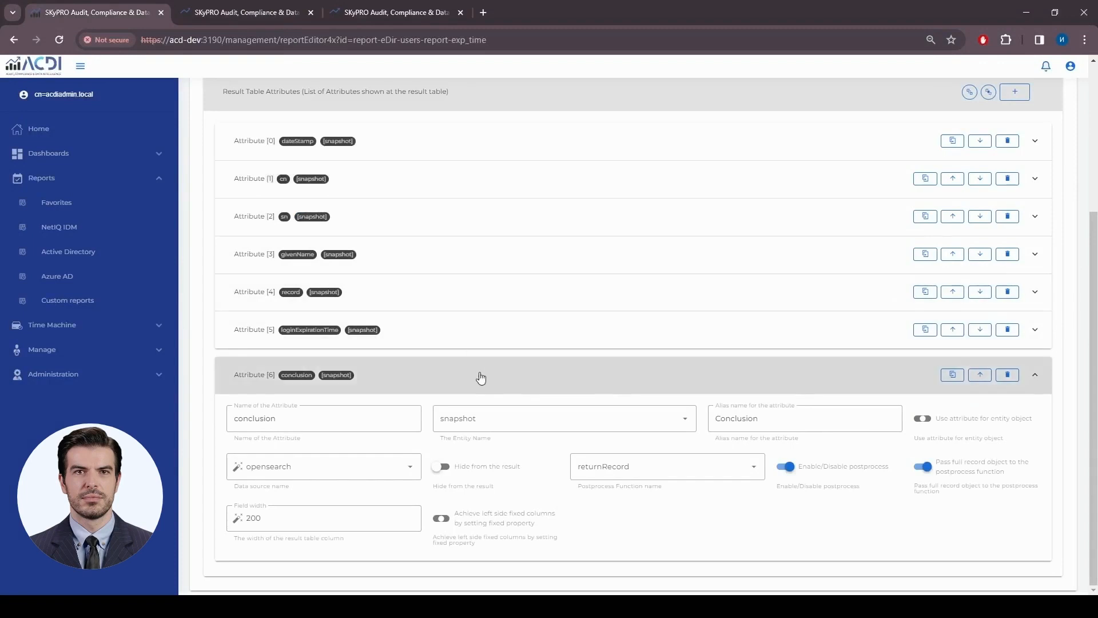
scroll(515, 260, up, 3)
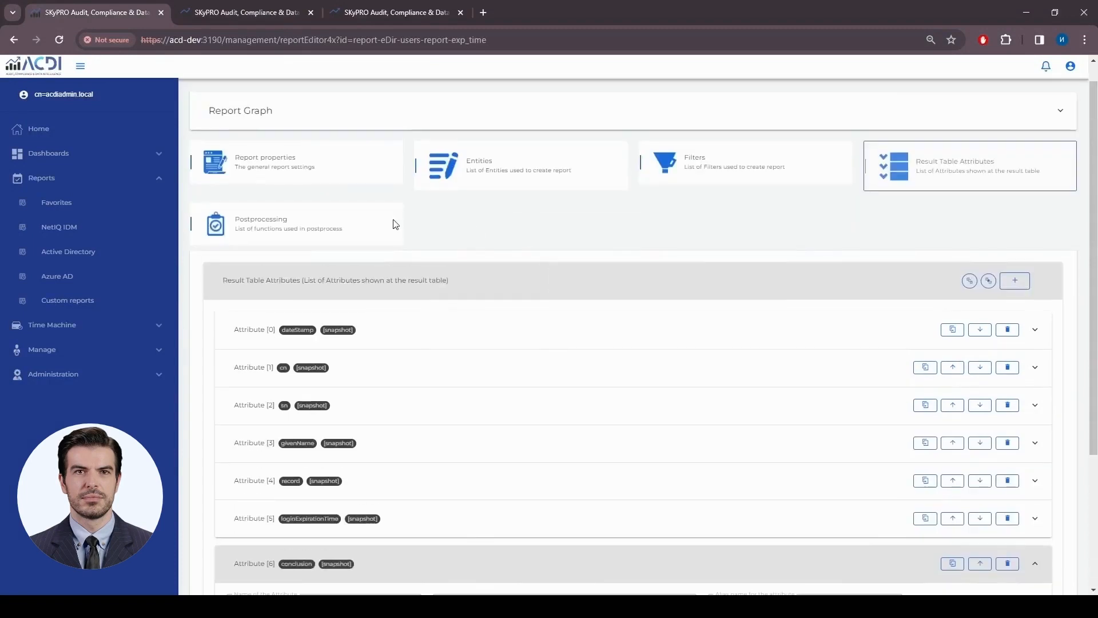
click(320, 238)
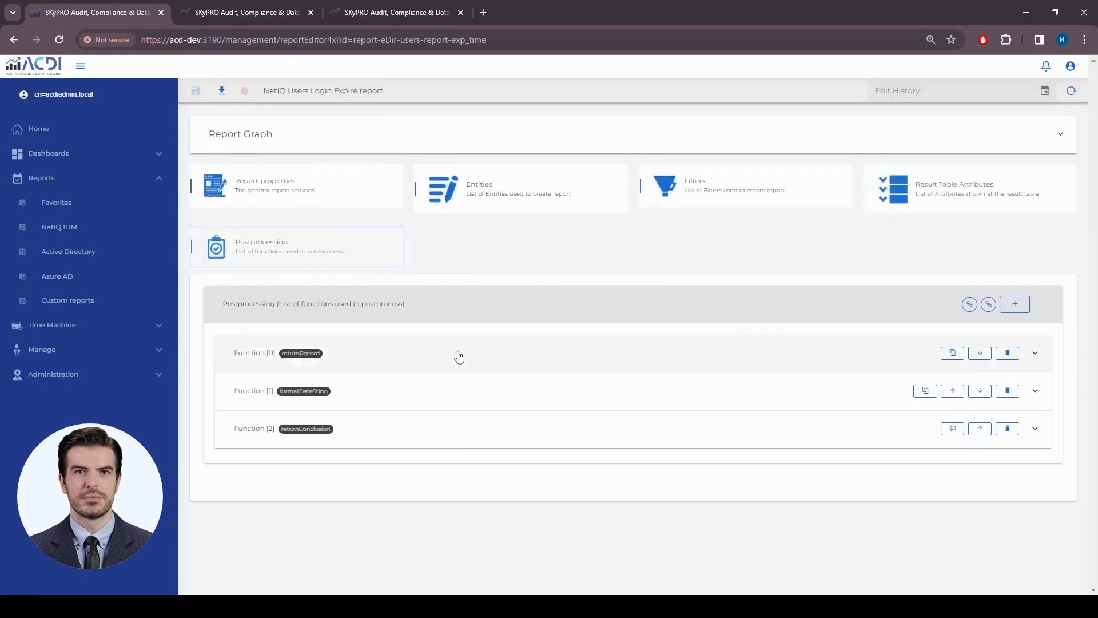
click(449, 402)
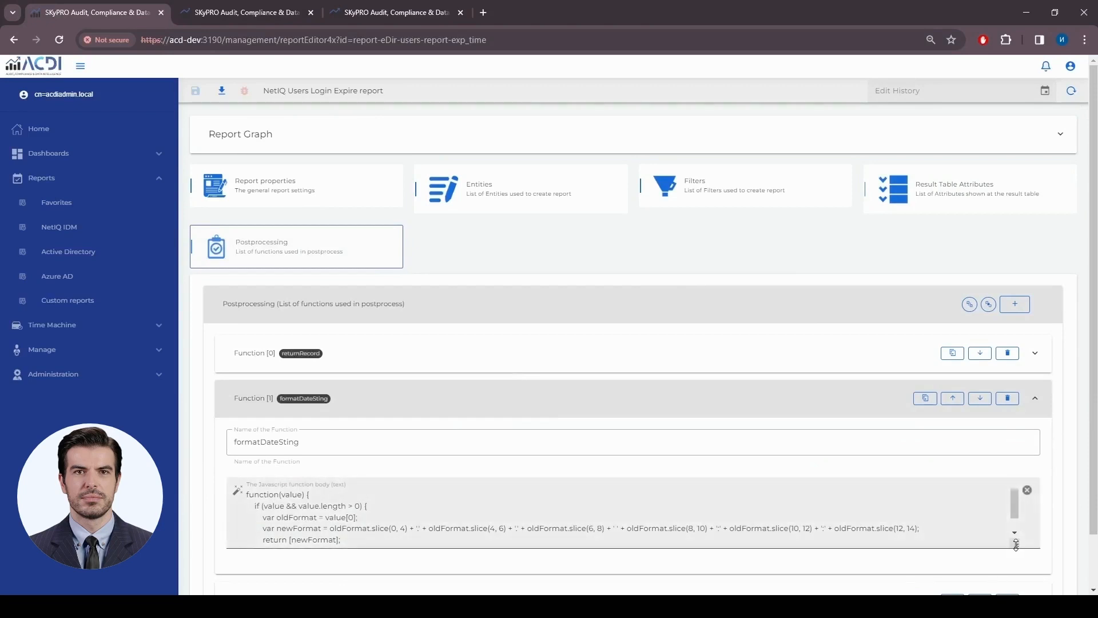
mouse_move(1016, 544)
mouse_down()
mouse_move(1016, 592)
mouse_move(1016, 566)
mouse_up()
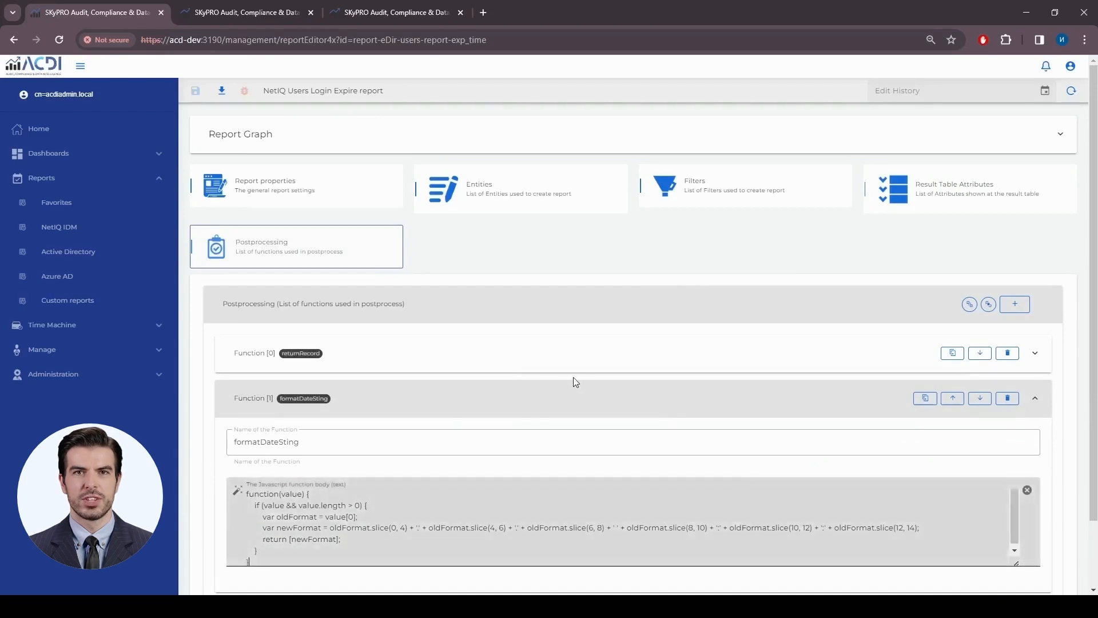
click(534, 402)
- Expand the returnConclusion function and enlarge its code area to read it
click(461, 440)
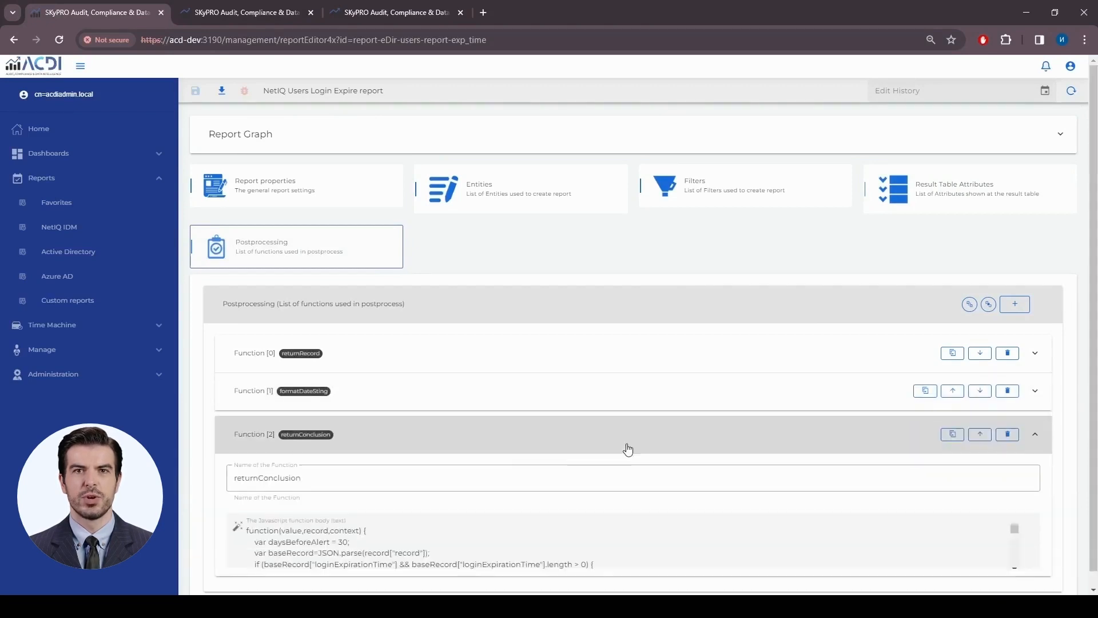
scroll(629, 449, down, 2)
drag(1015, 532, 1016, 605)
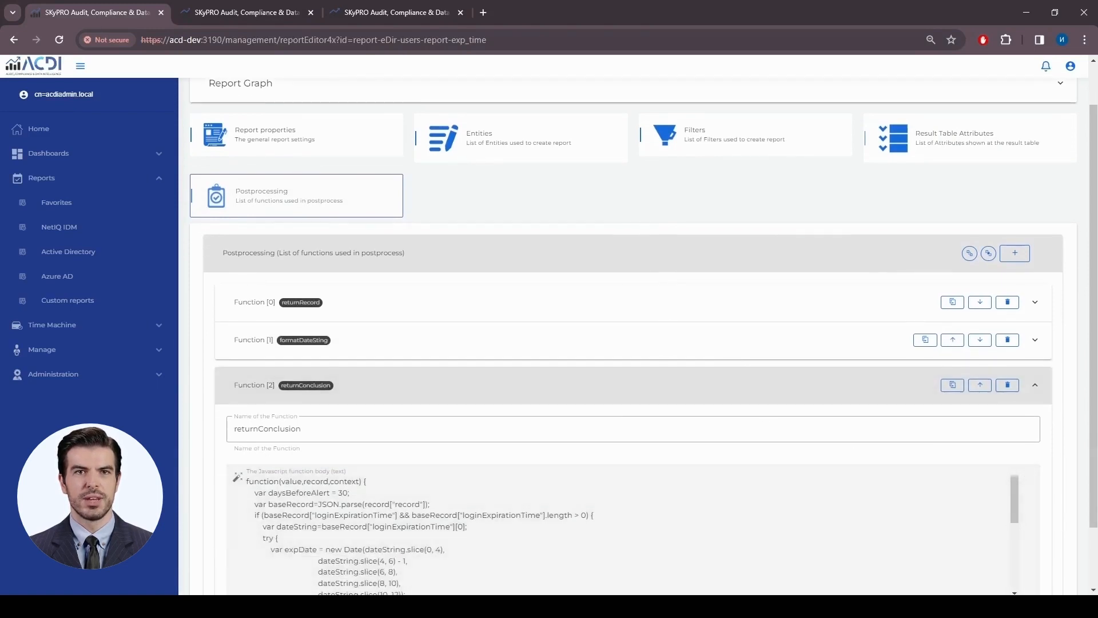
scroll(899, 516, down, 5)
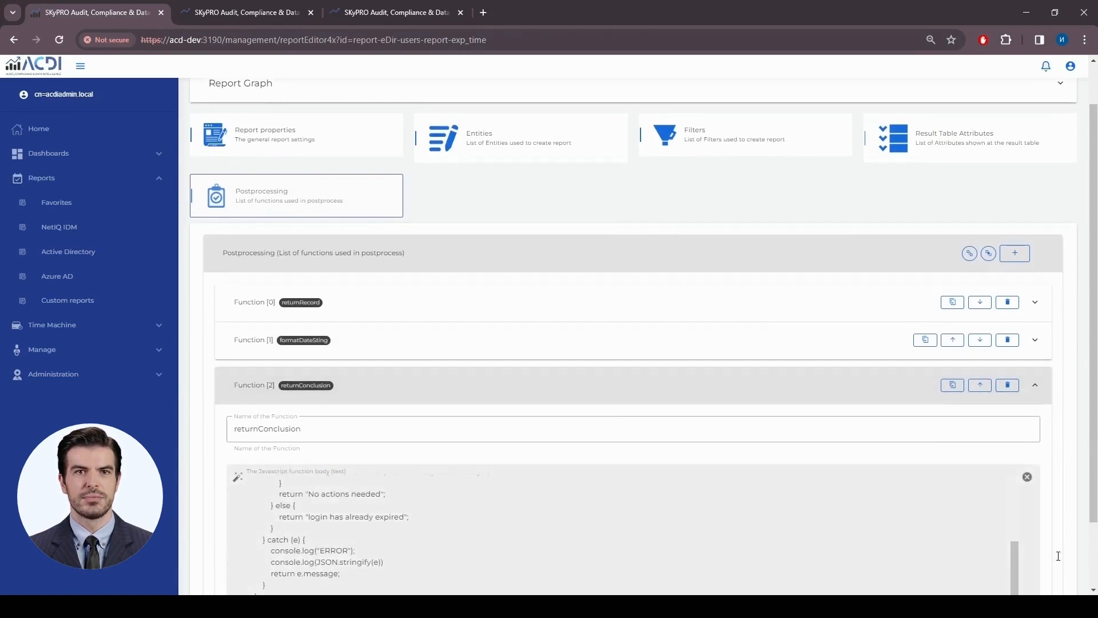
scroll(793, 458, down, 2)
scroll(794, 459, up, 5)
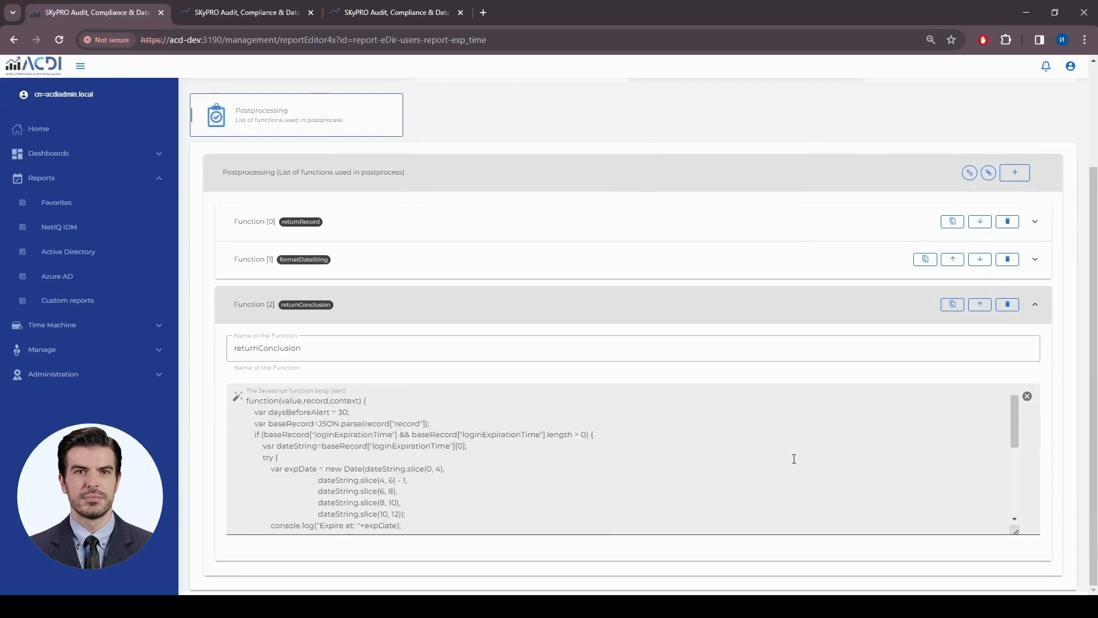
scroll(572, 294, up, 3)
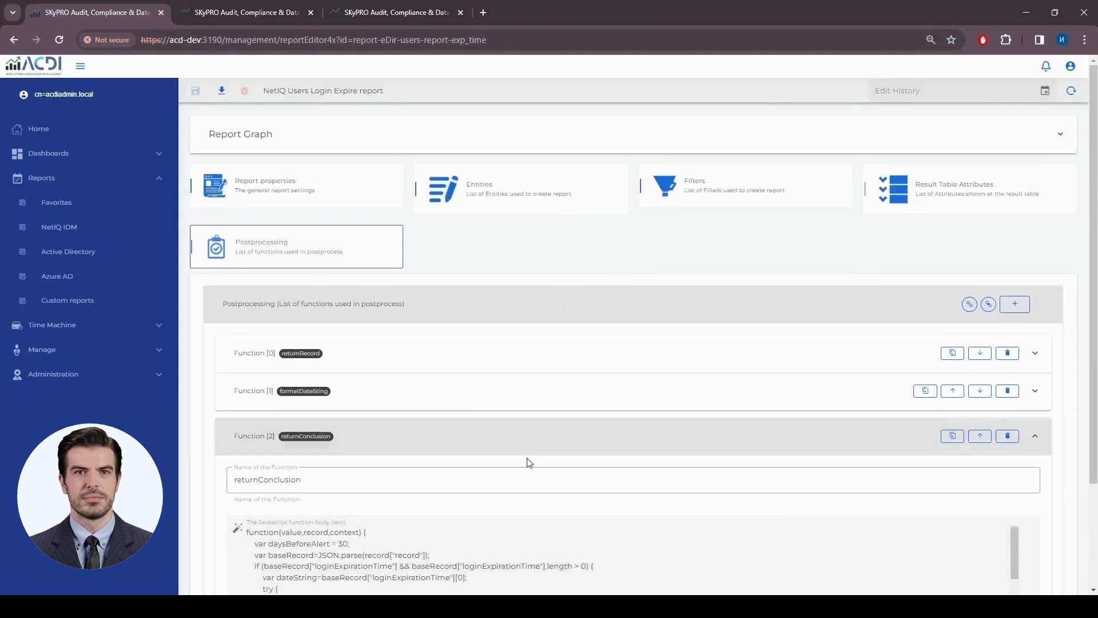
- Highlight the daysBeforeAlert = 30 threshold, then bring up the result table attributes
double_click(343, 544)
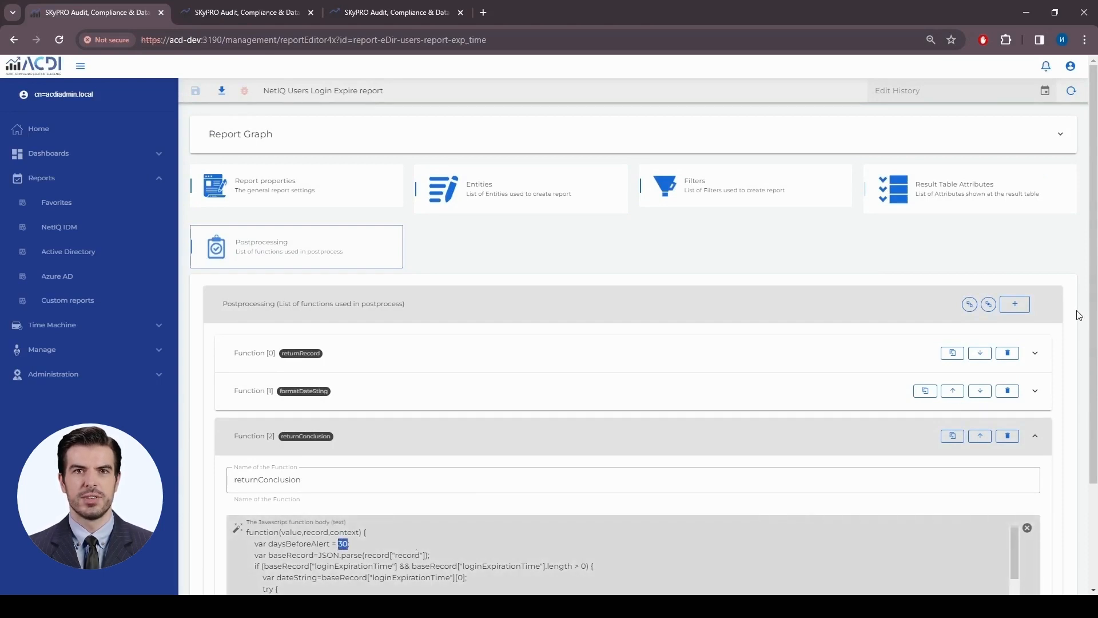
scroll(1079, 315, down, 2)
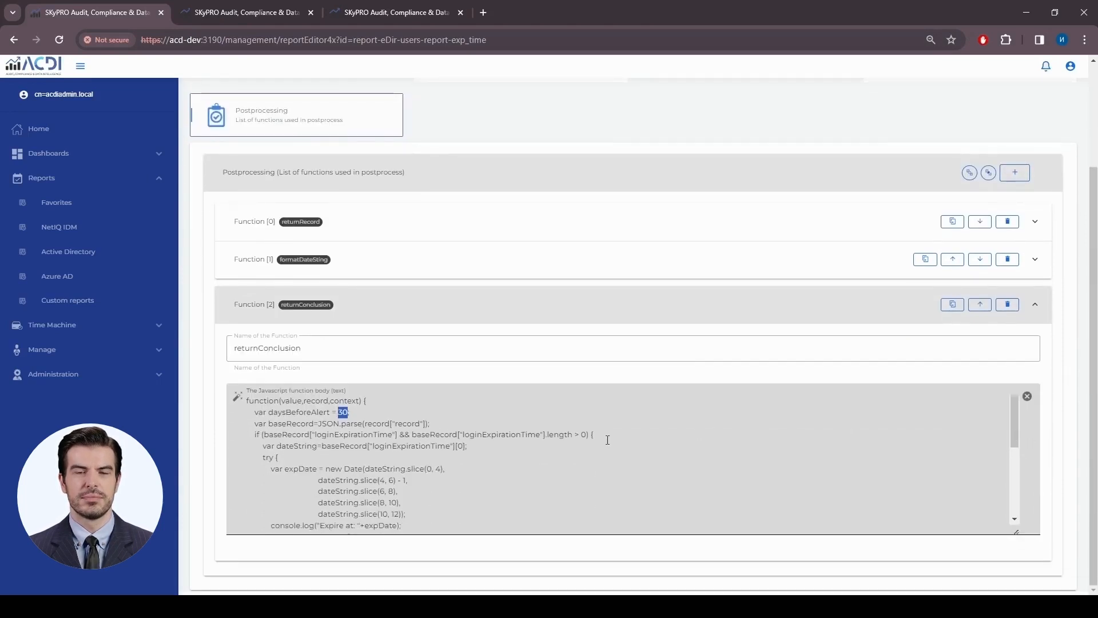
scroll(607, 440, up, 2)
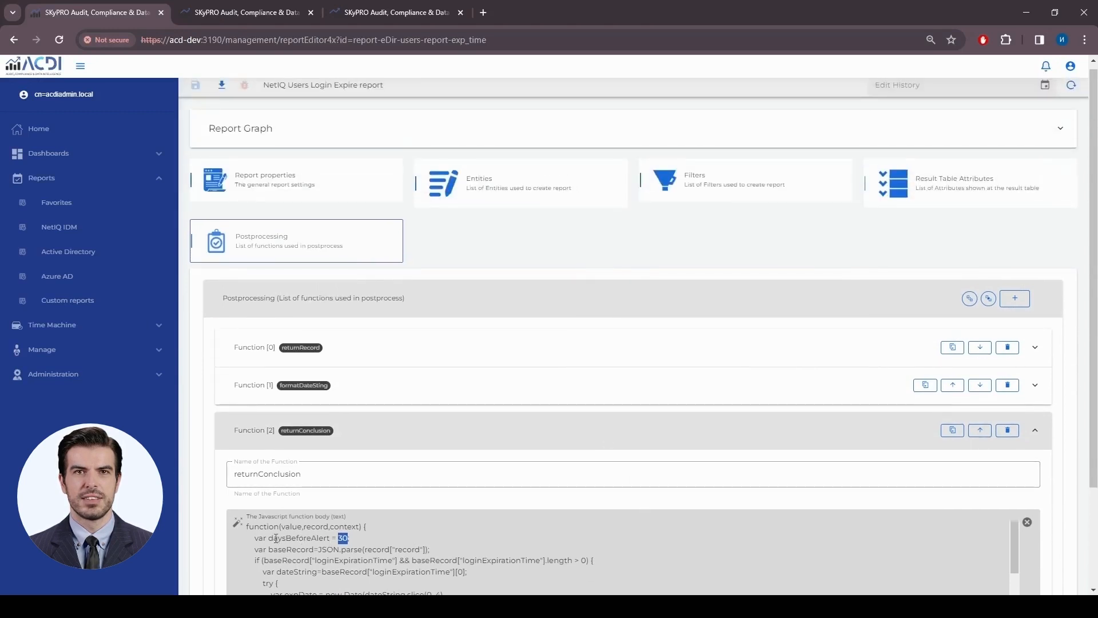
drag(269, 538, 348, 539)
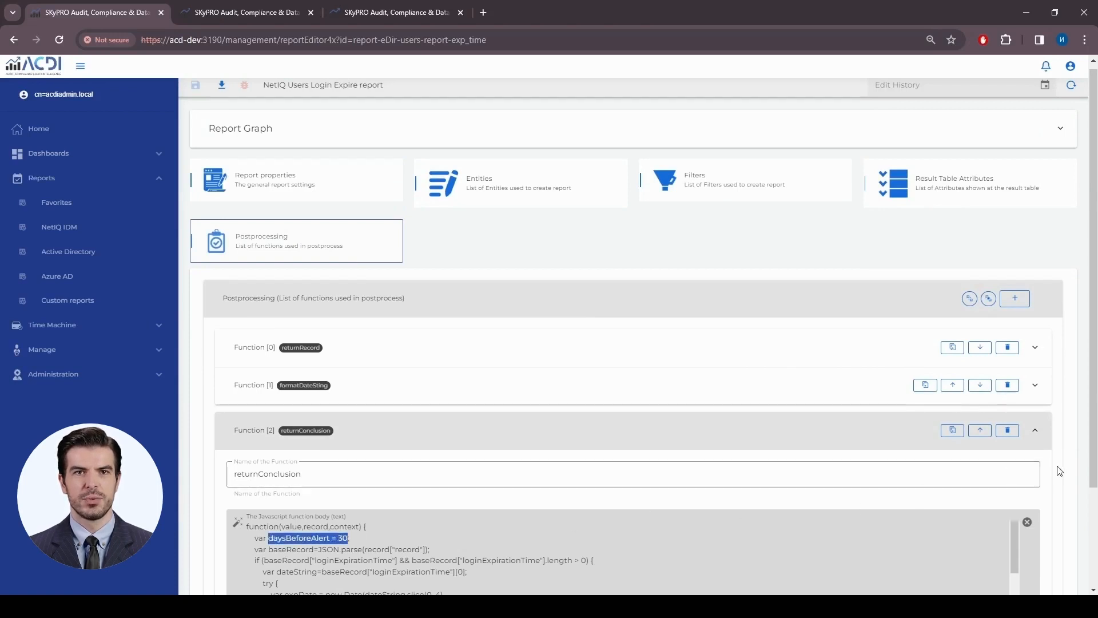
scroll(1061, 470, down, 2)
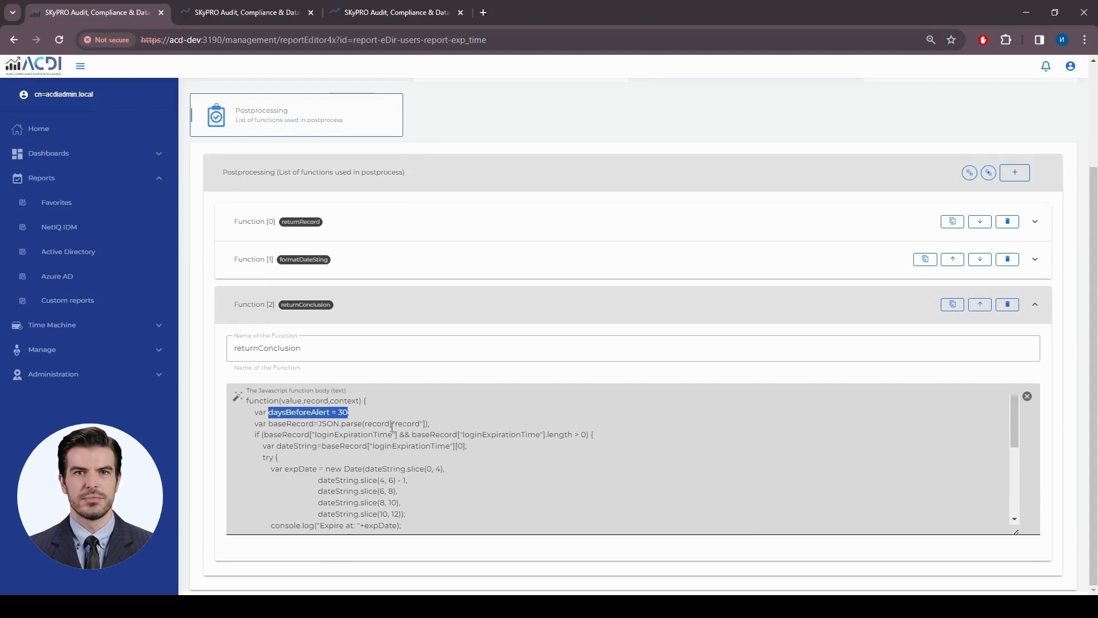
scroll(657, 457, up, 2)
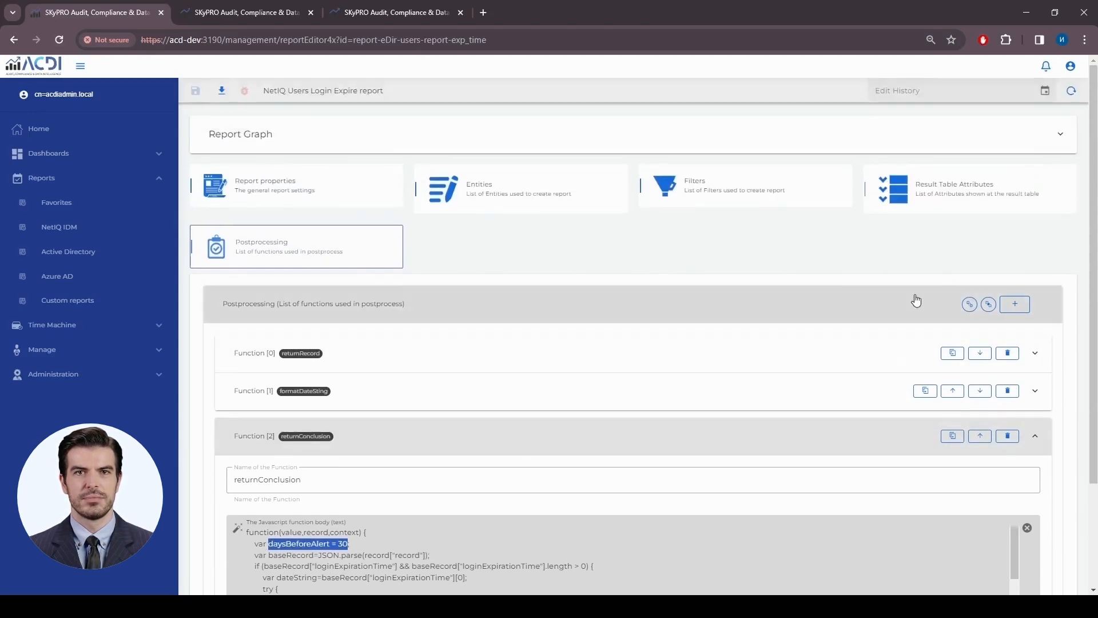
click(927, 204)
scroll(687, 516, down, 1)
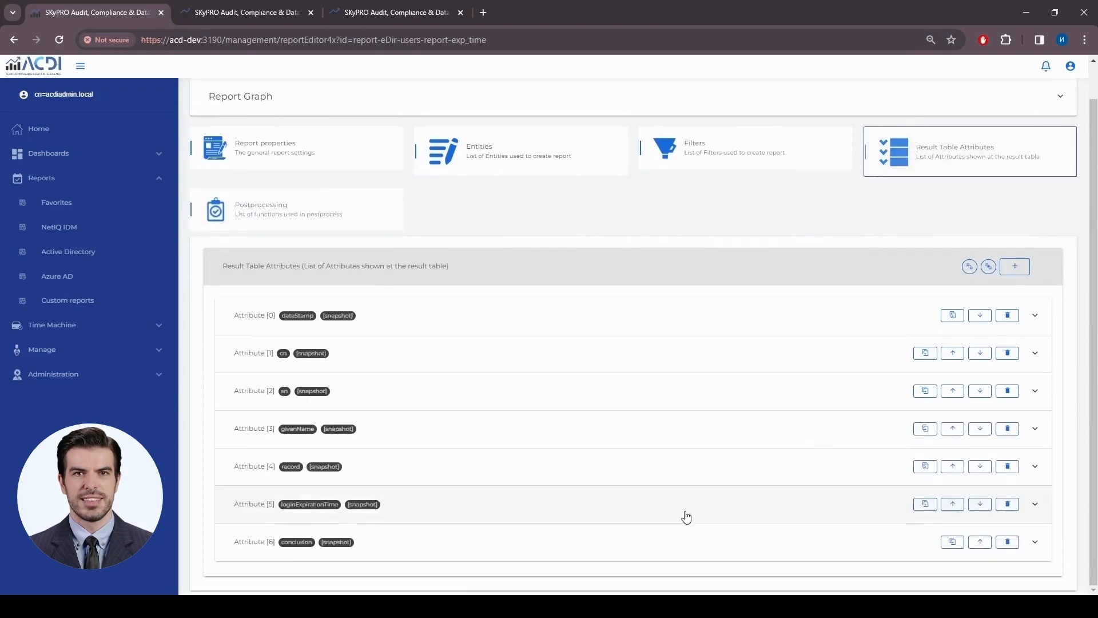
- Set Attribute [6] conclusion's postprocess function to returnConclusion and save the report
click(515, 542)
scroll(602, 421, down, 2)
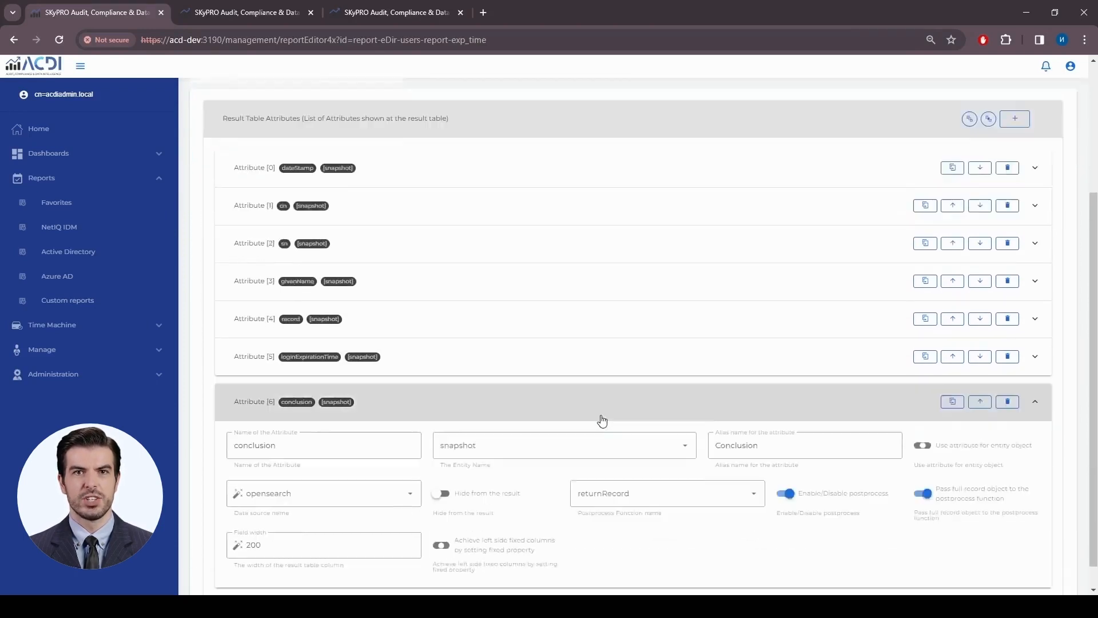
scroll(603, 420, down, 1)
drag(294, 417, 234, 417)
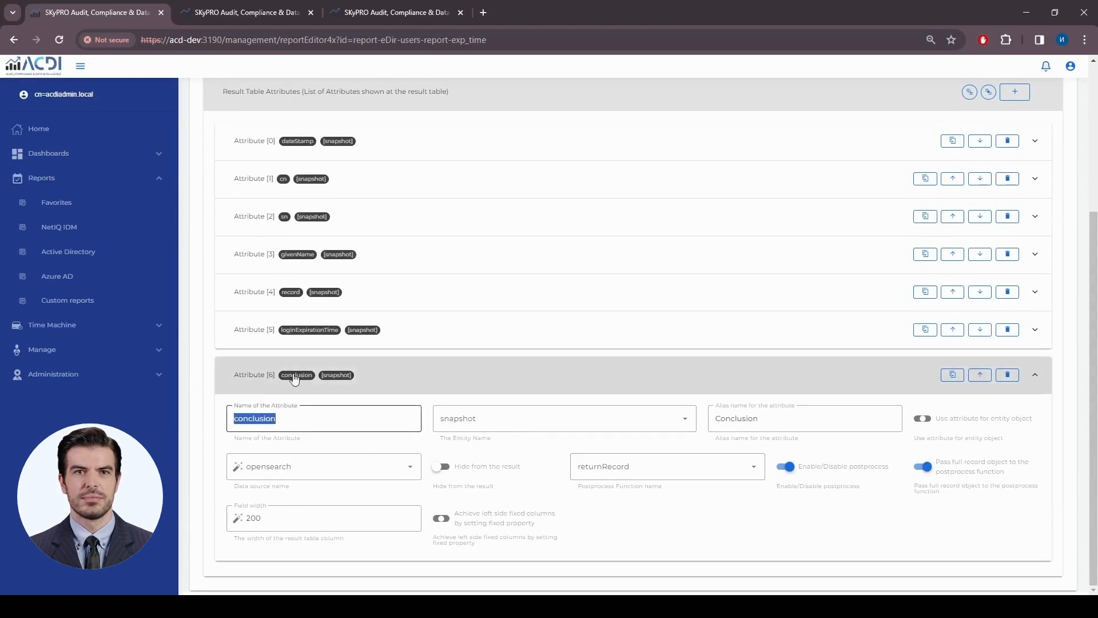
click(708, 477)
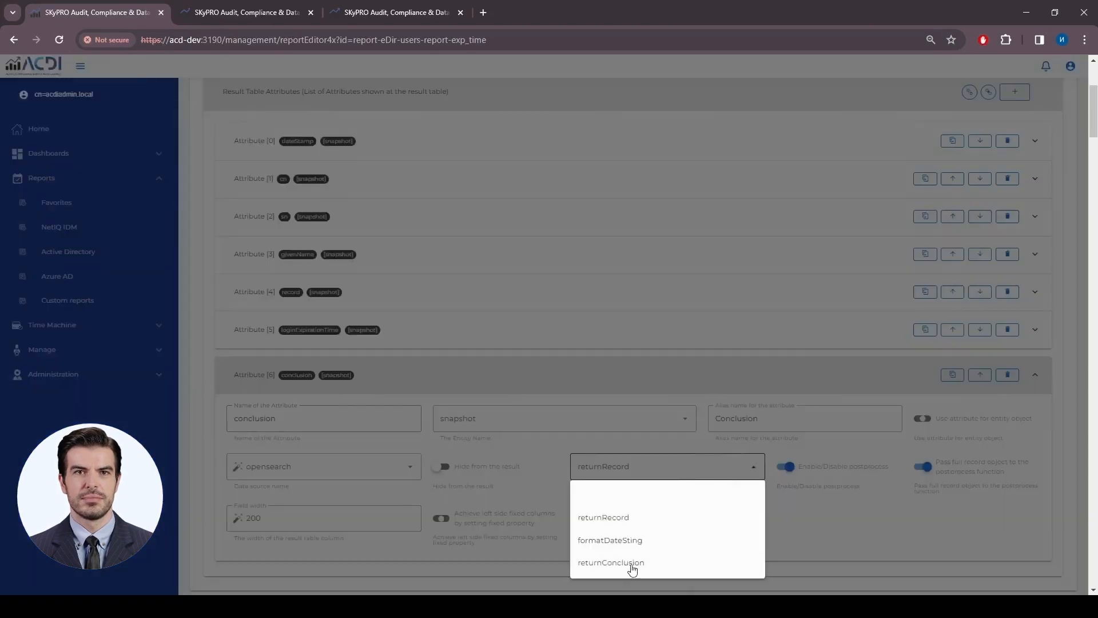
click(630, 564)
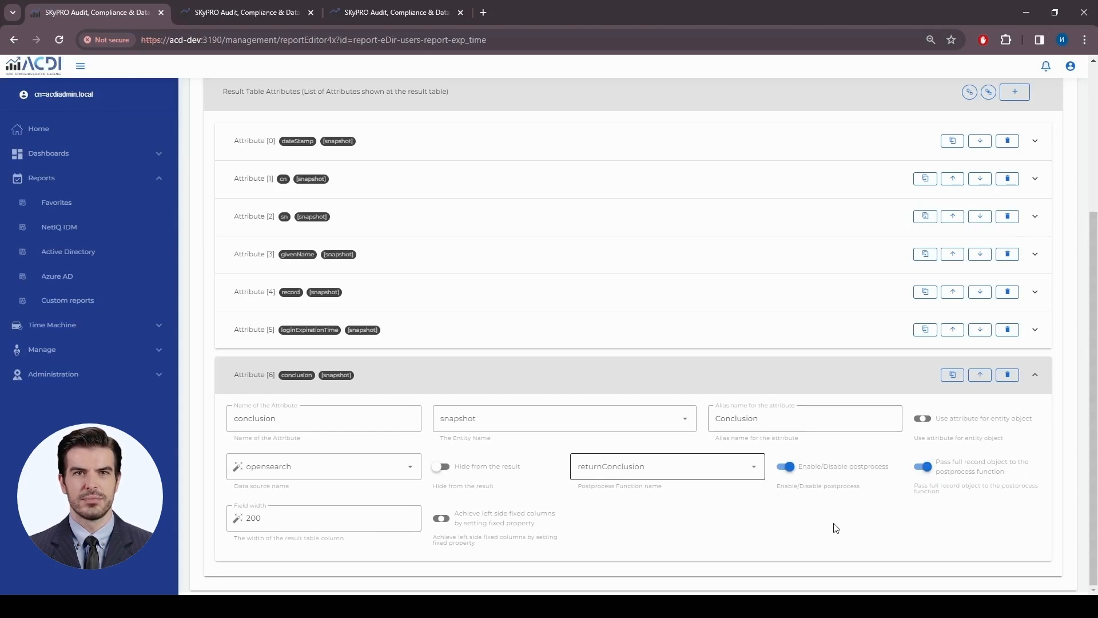
scroll(837, 527, up, 5)
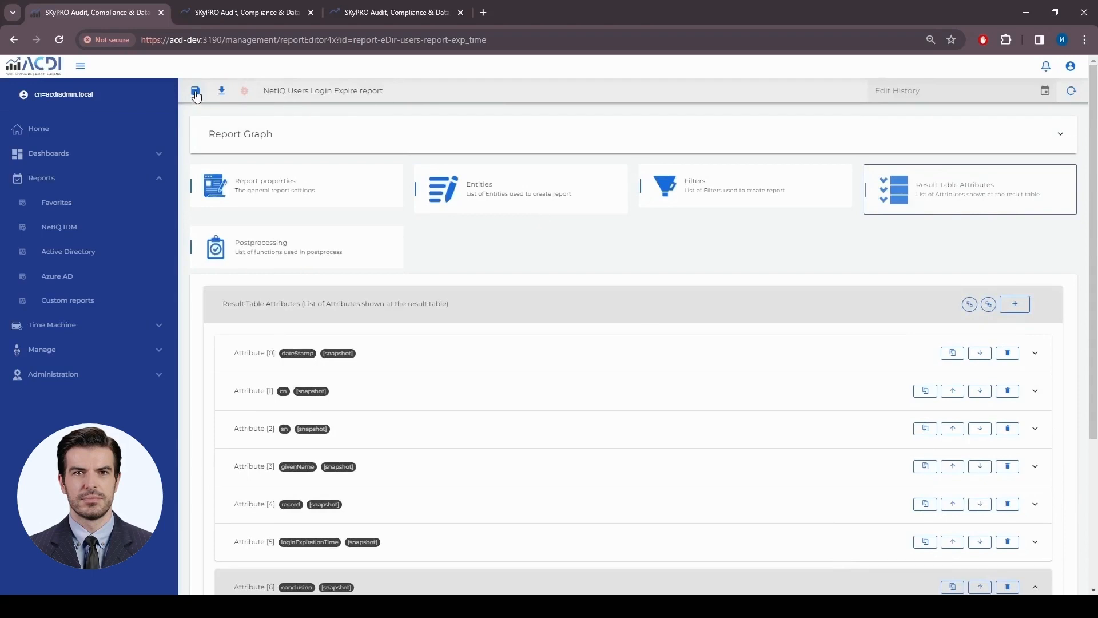
click(195, 91)
- Rerun the report and highlight row 1's expiration date 2024.01.16 and its conclusion
click(228, 13)
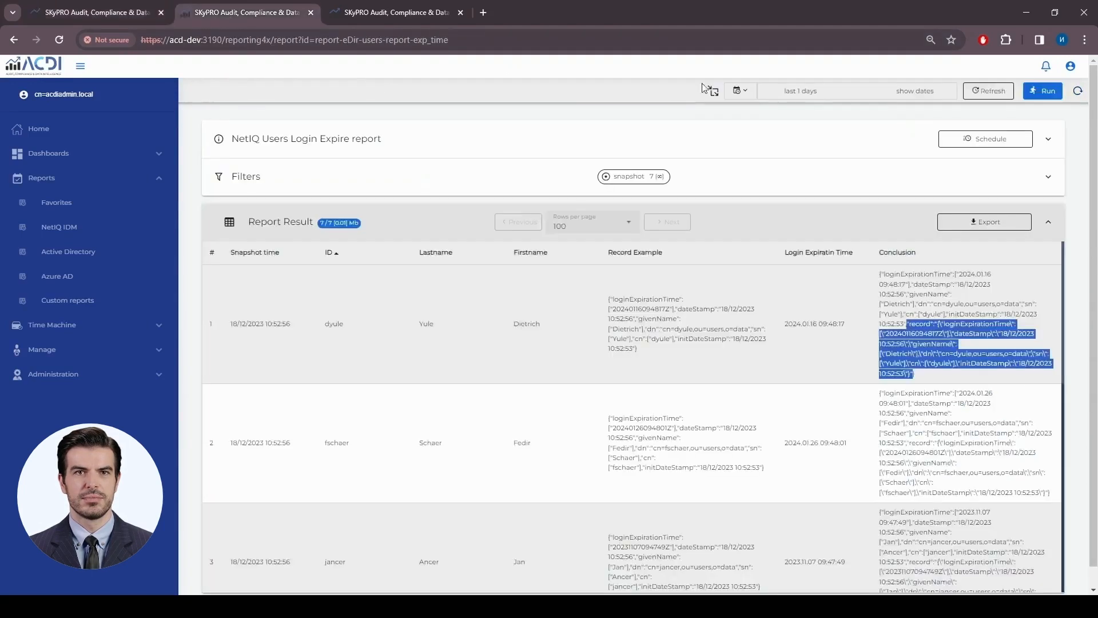
click(1060, 94)
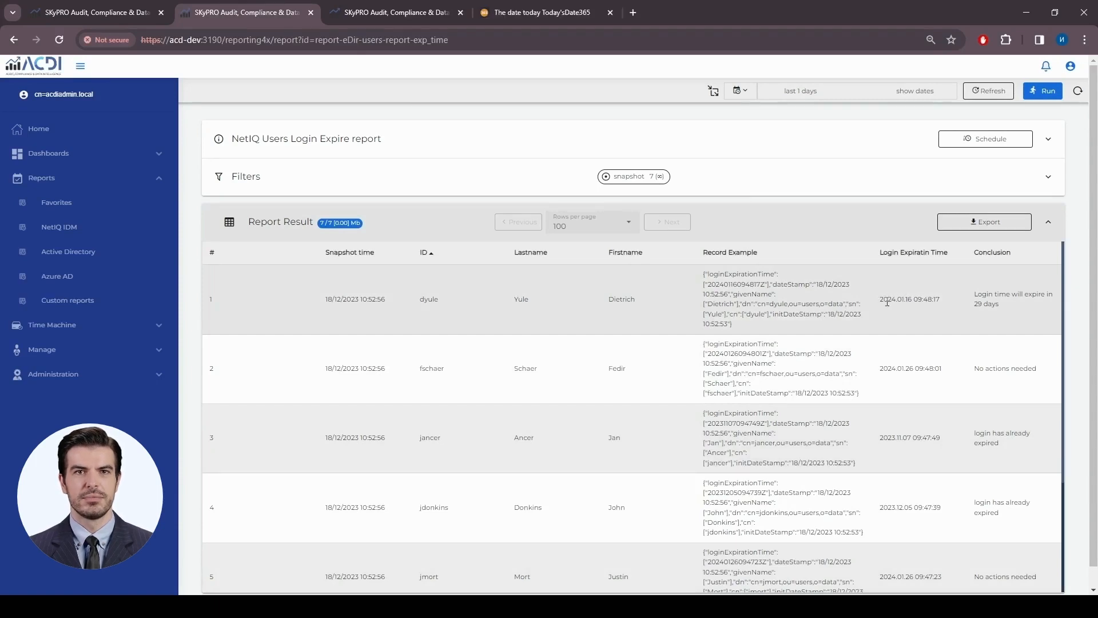
drag(880, 299, 915, 300)
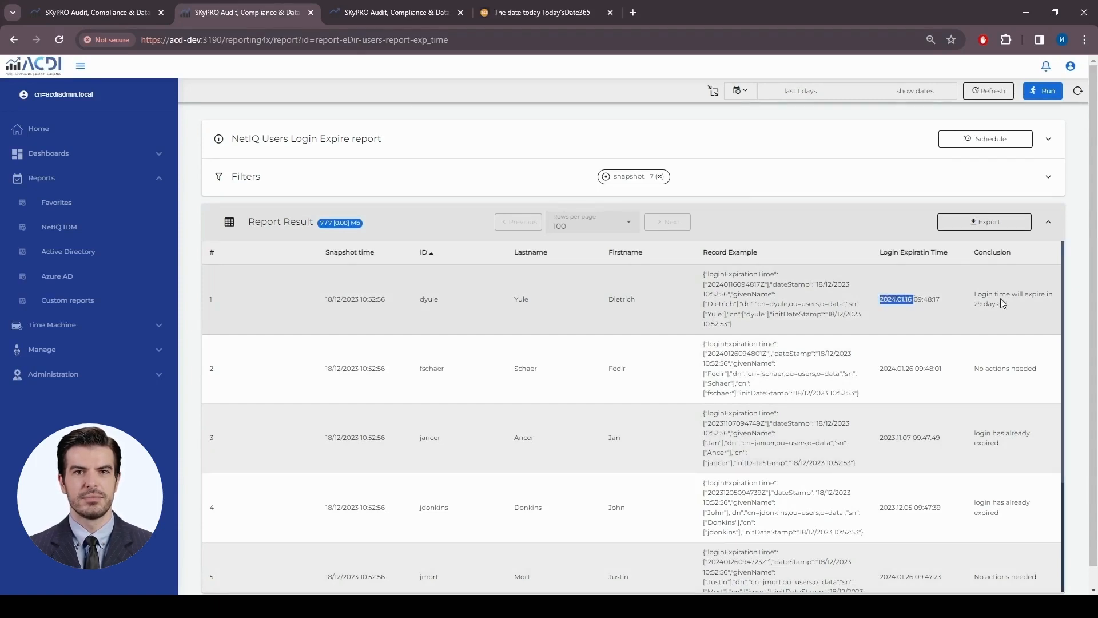
drag(1006, 309, 977, 294)
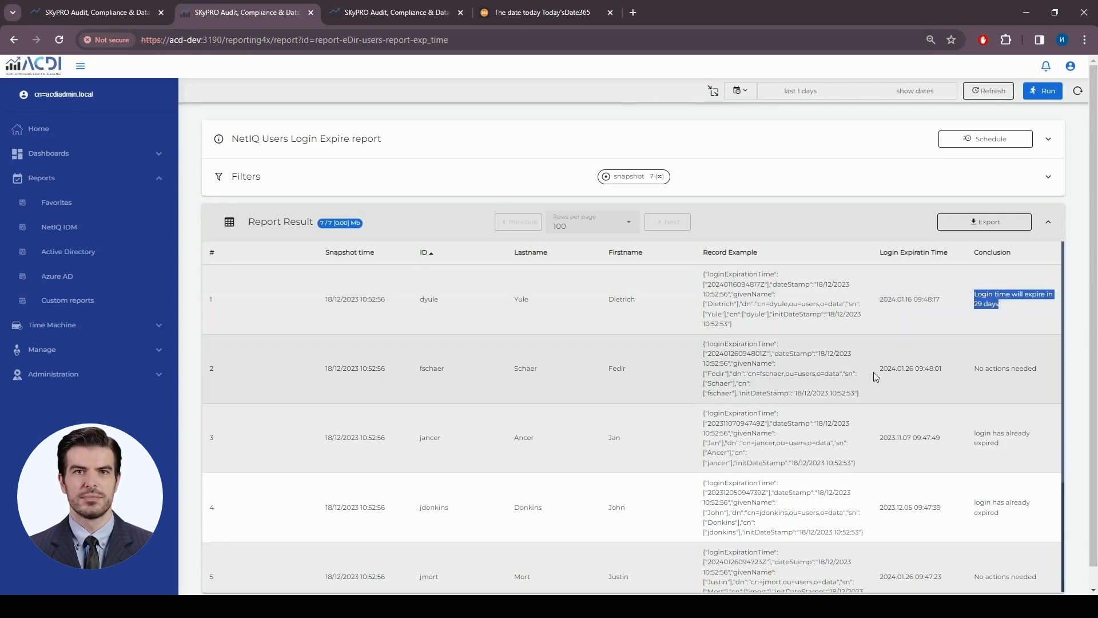
- Highlight the login expiration times of rows 2 and 3 against their conclusions
drag(880, 369, 939, 368)
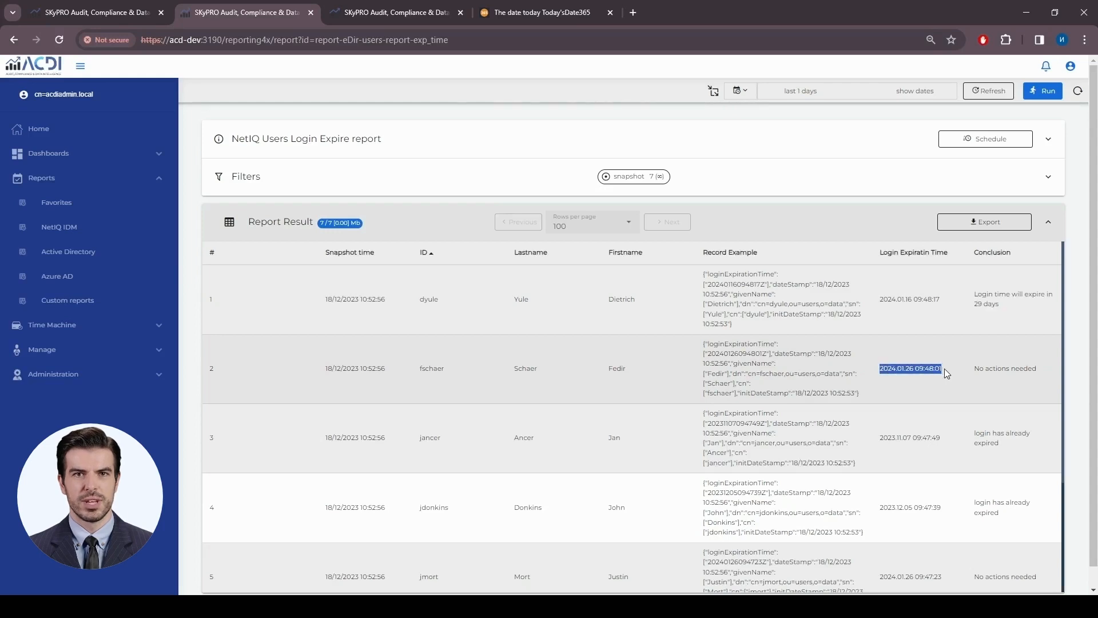
scroll(962, 376, down, 2)
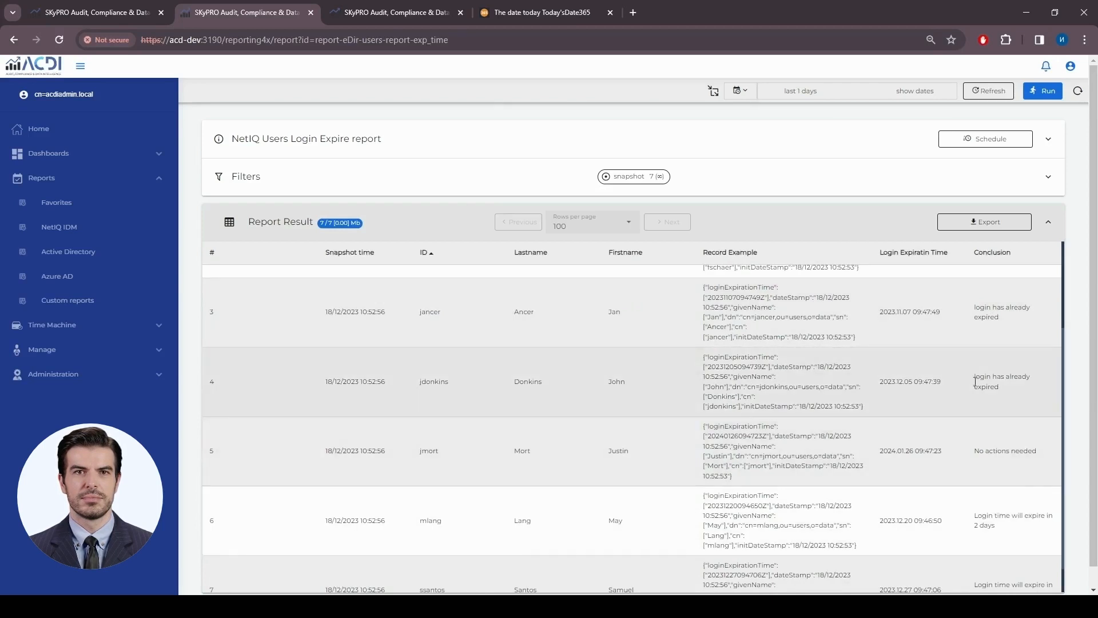
scroll(960, 375, up, 1)
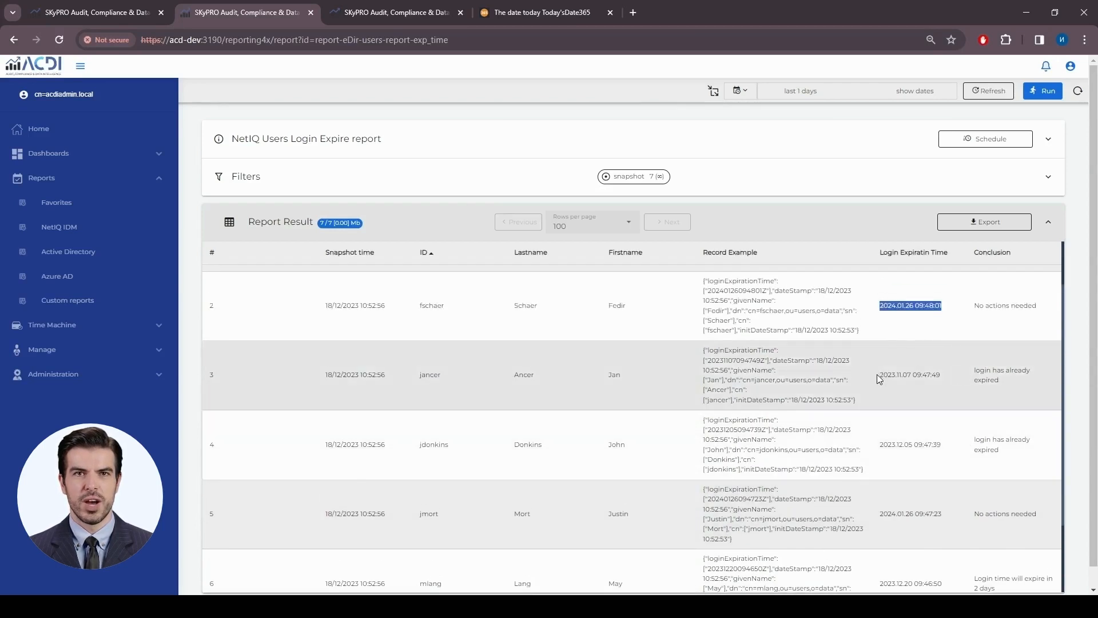
drag(877, 374, 942, 373)
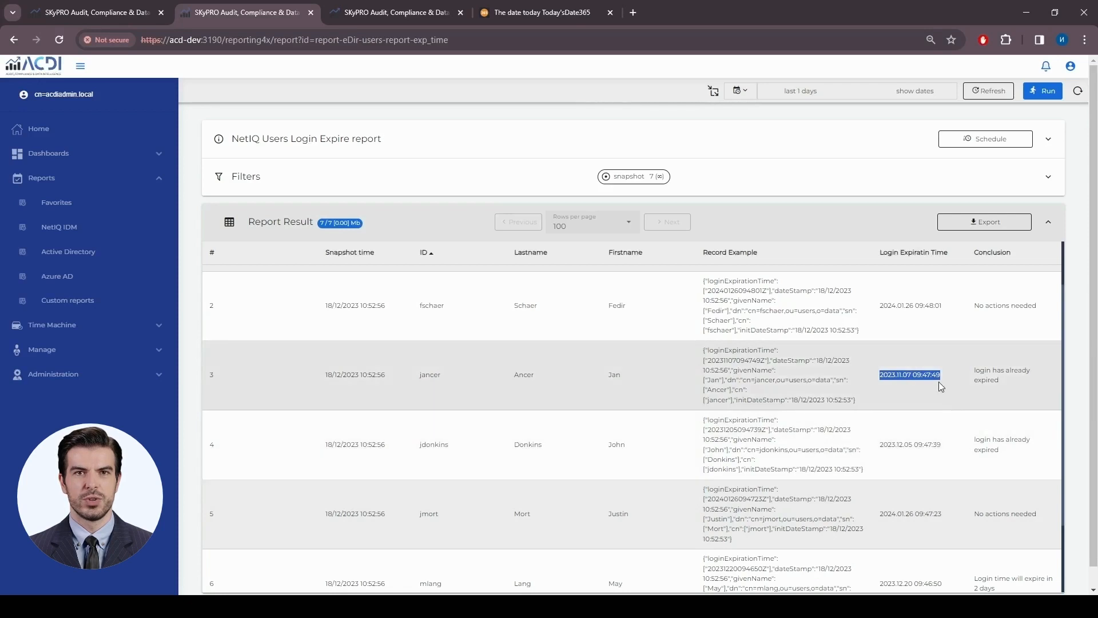
scroll(957, 386, down, 2)
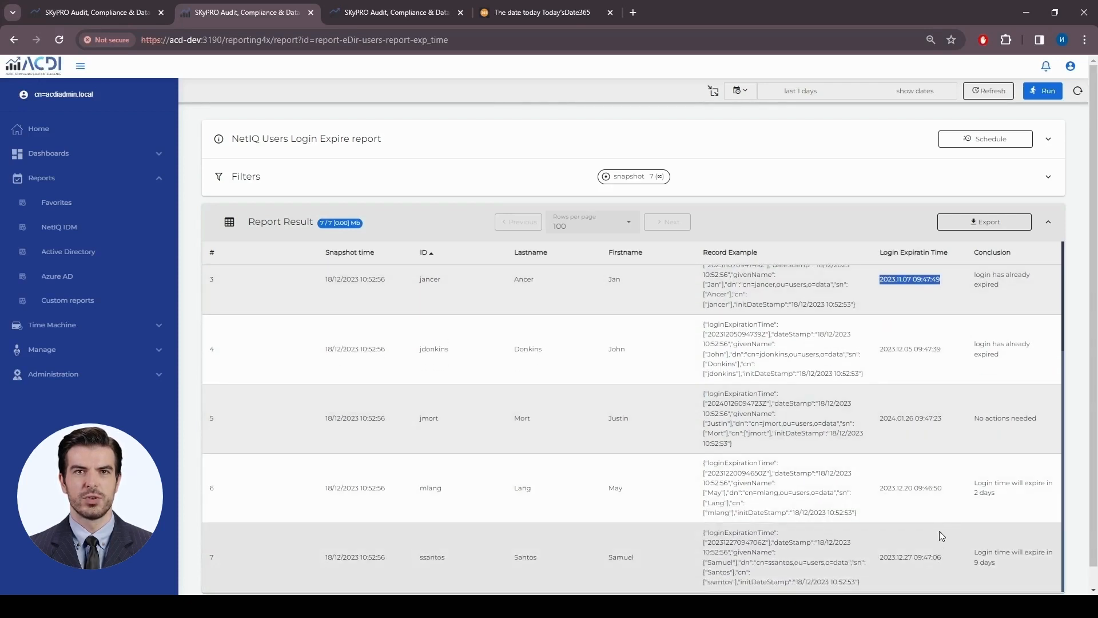
scroll(940, 507, up, 3)
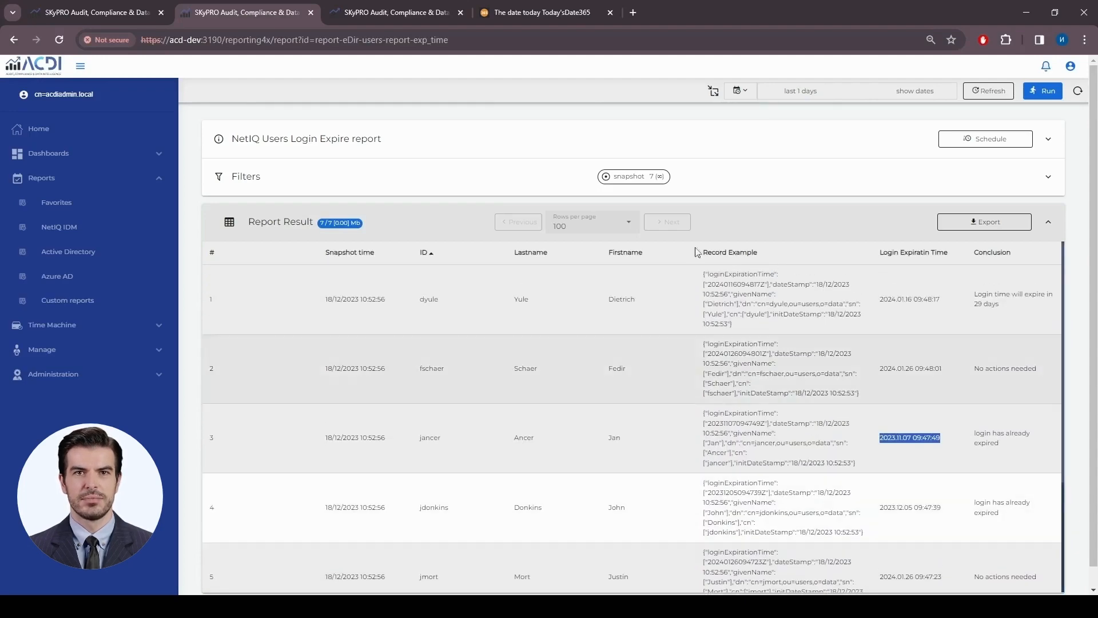
- Enter 'c' in the Time Machine History Browser's object search, glance at the report results, and return
click(387, 13)
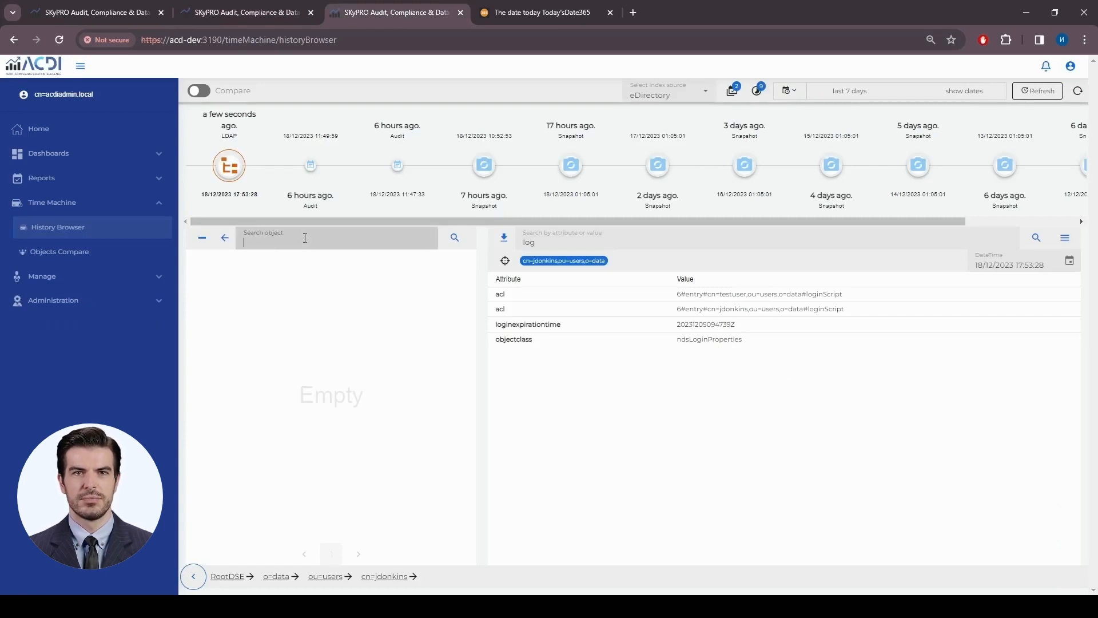
text(c)
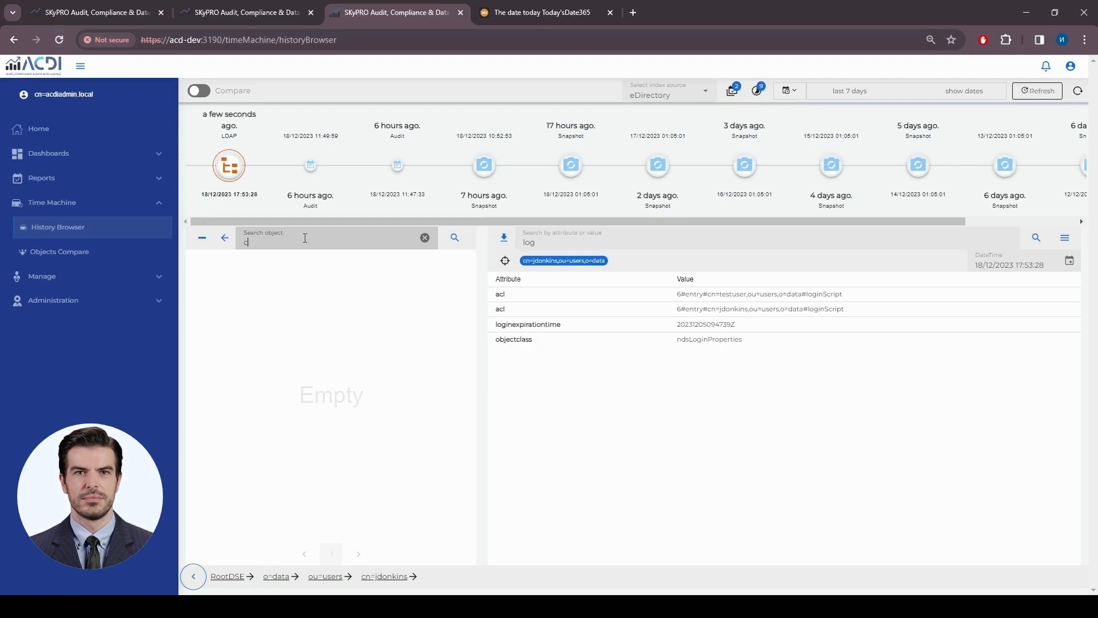
click(260, 12)
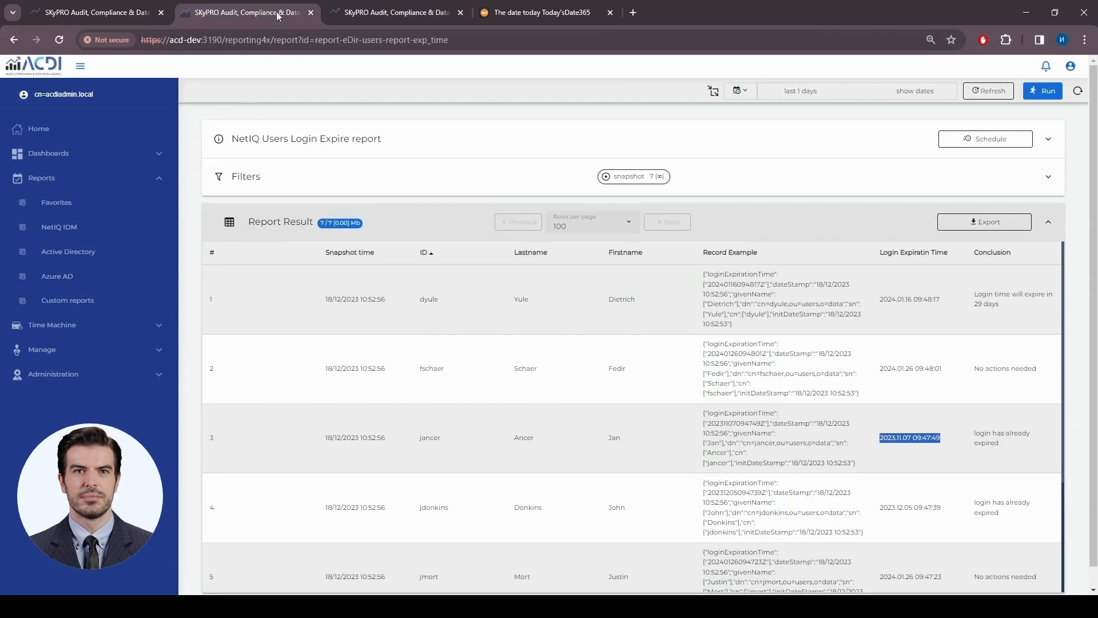
click(335, 12)
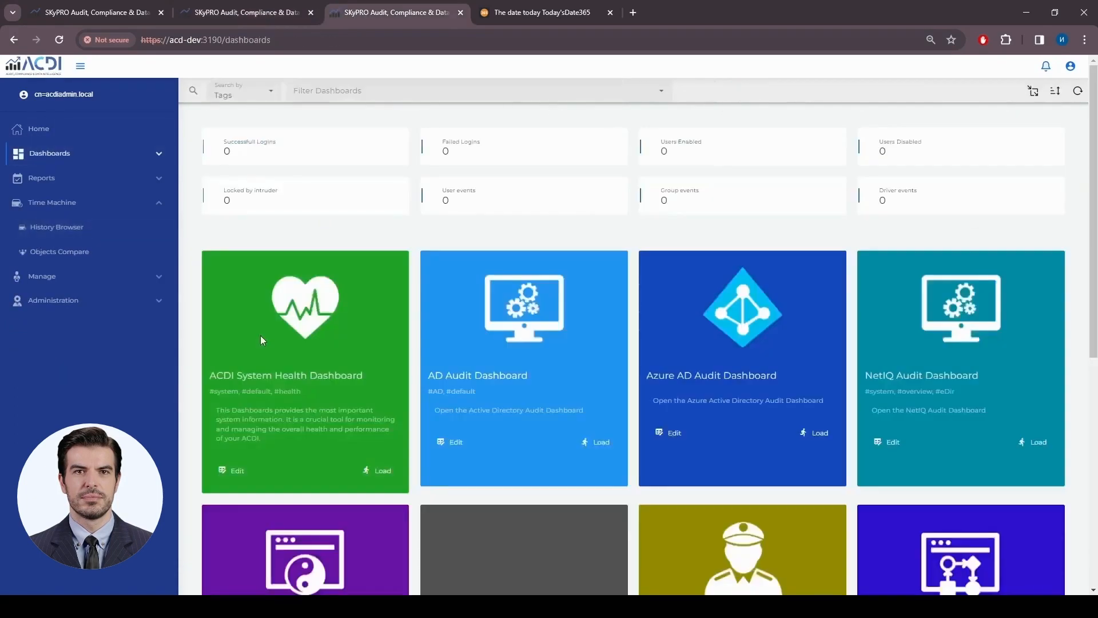
- Load the NetIQ Audit Dashboard and widen its time range to the last 7 days
click(1033, 451)
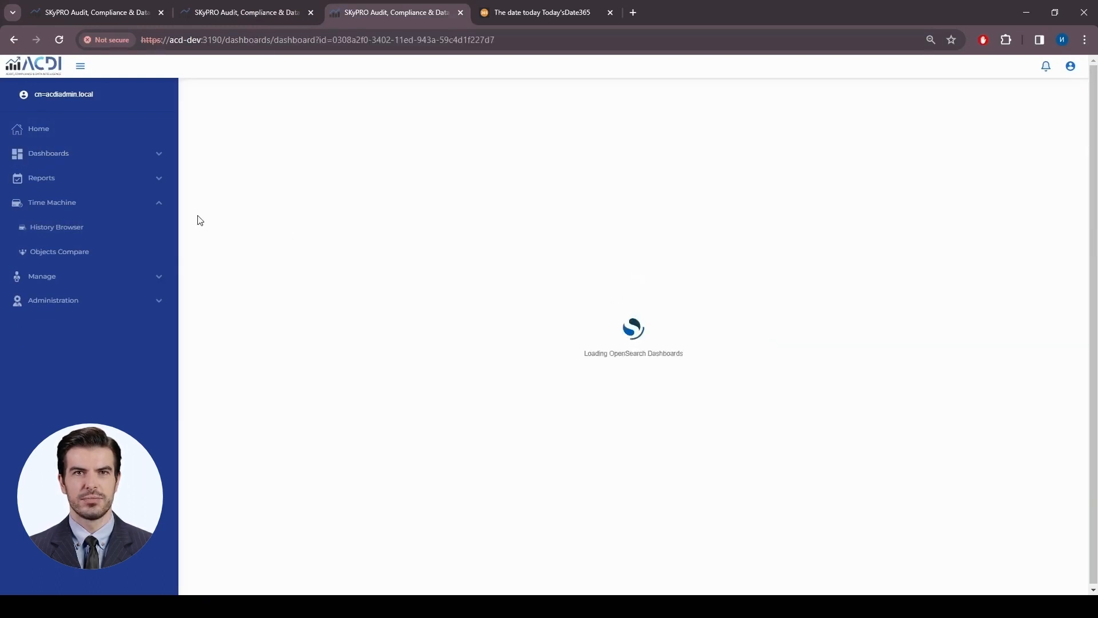
click(160, 209)
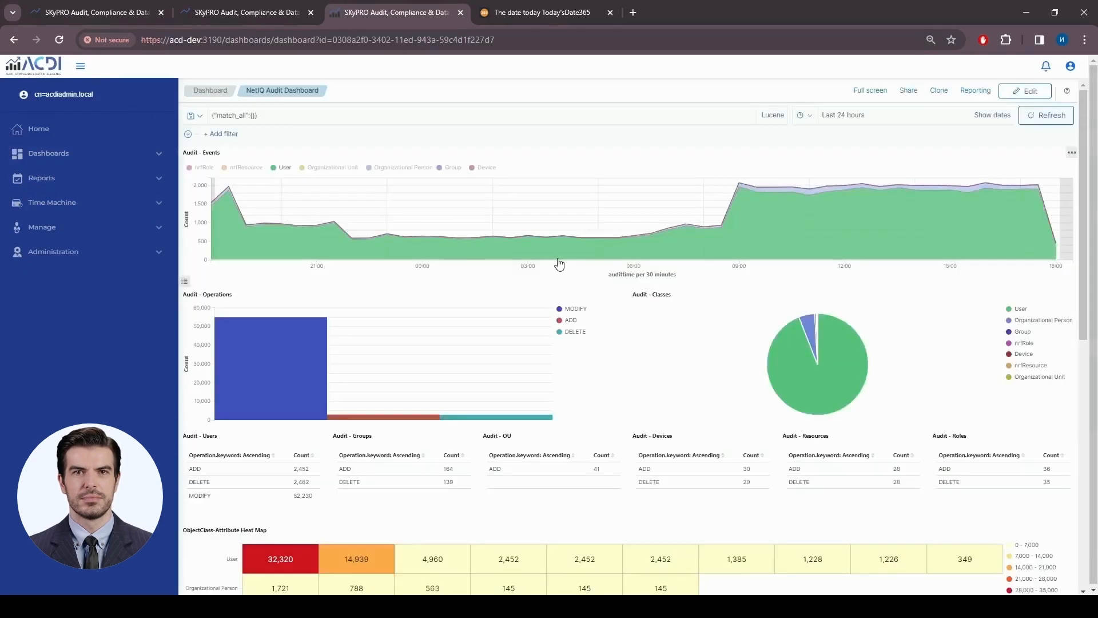
click(804, 116)
click(919, 209)
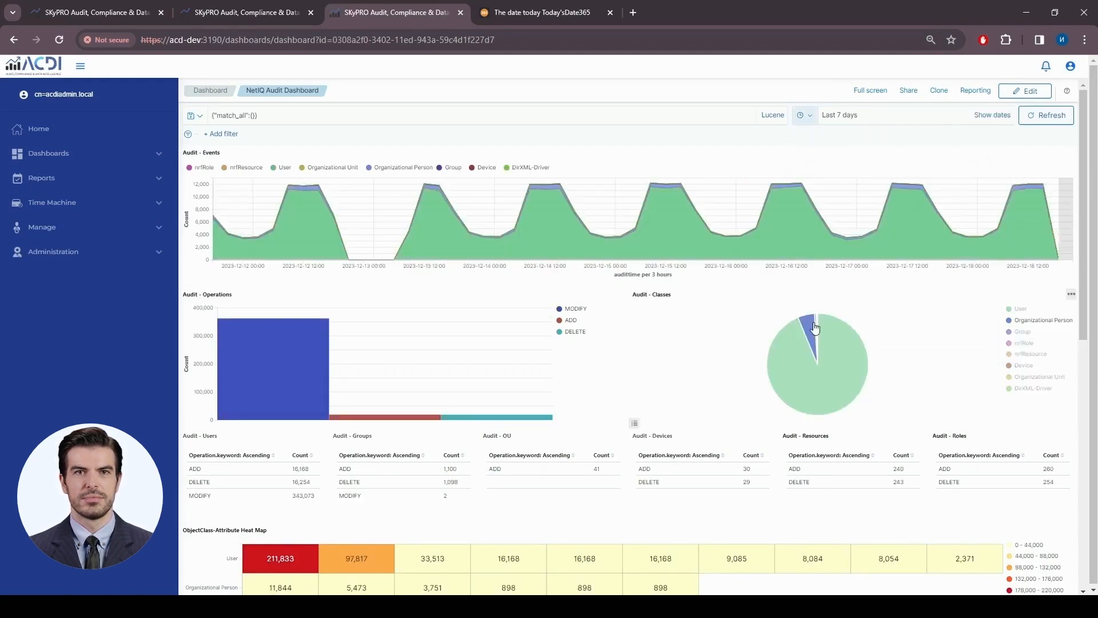
- Filter the dashboard to DirXML-Driver objects and review the driver state-change audit events
click(1037, 389)
click(927, 393)
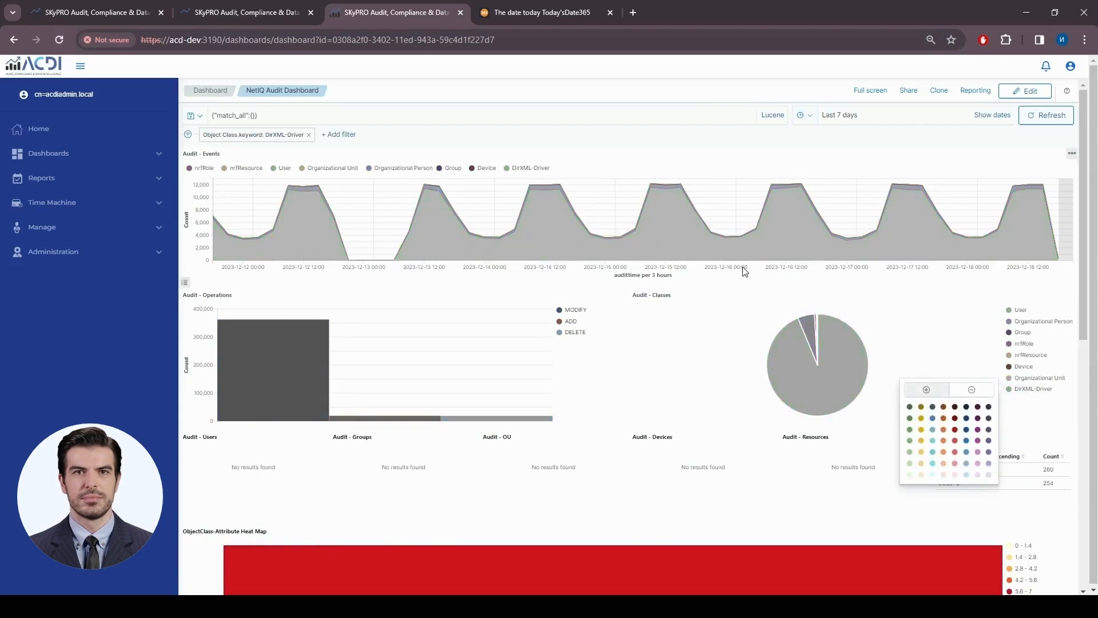
scroll(744, 267, down, 6)
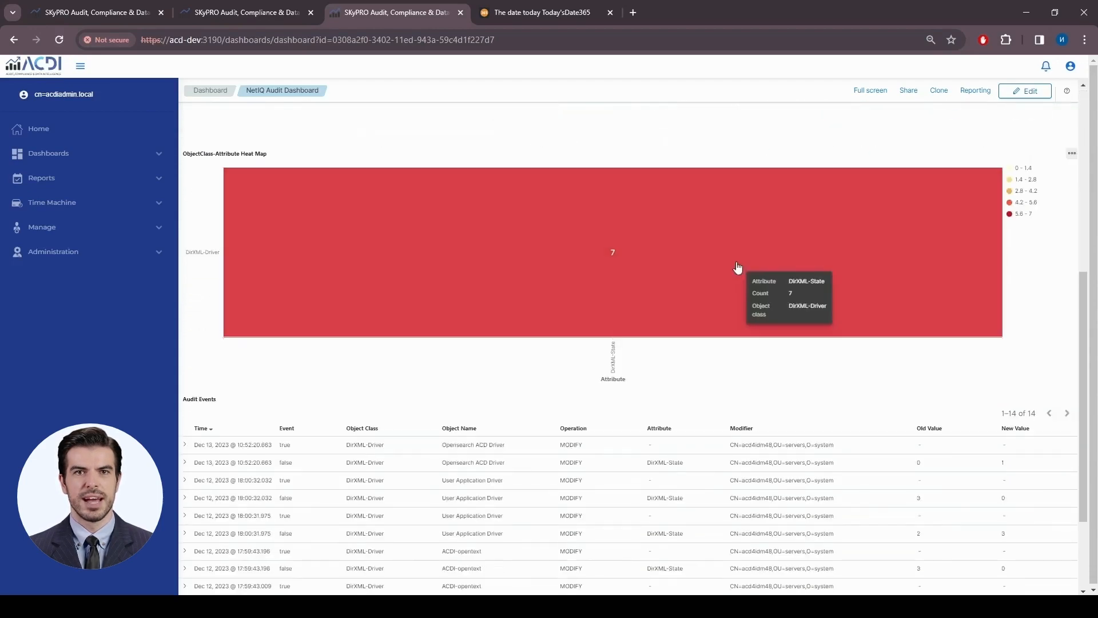
scroll(691, 383, up, 5)
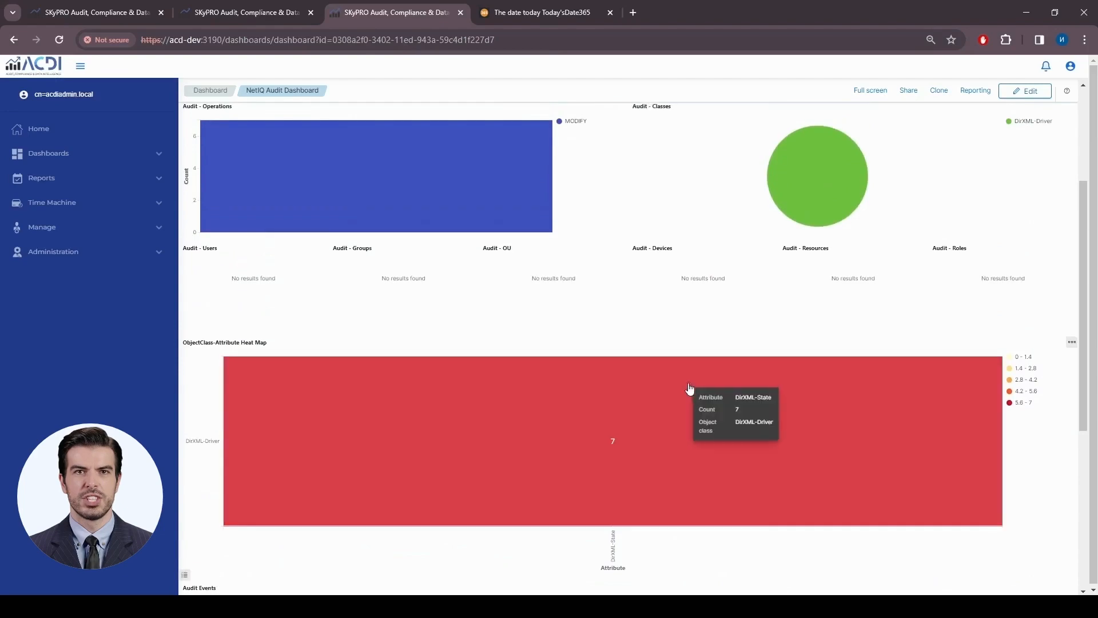
scroll(677, 221, down, 7)
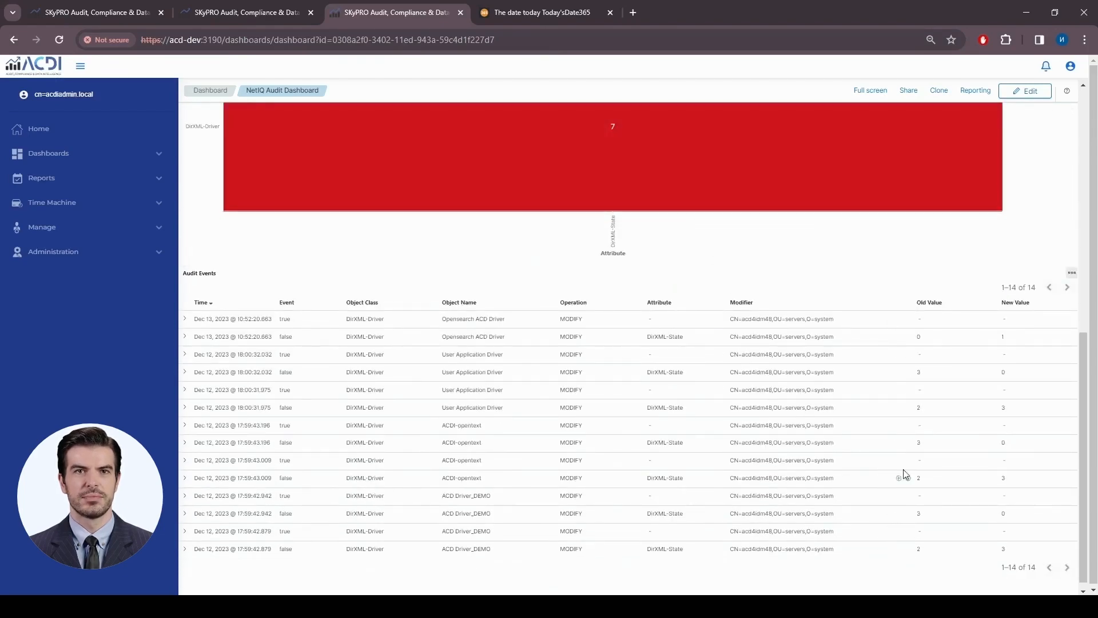
scroll(896, 274, down, 1)
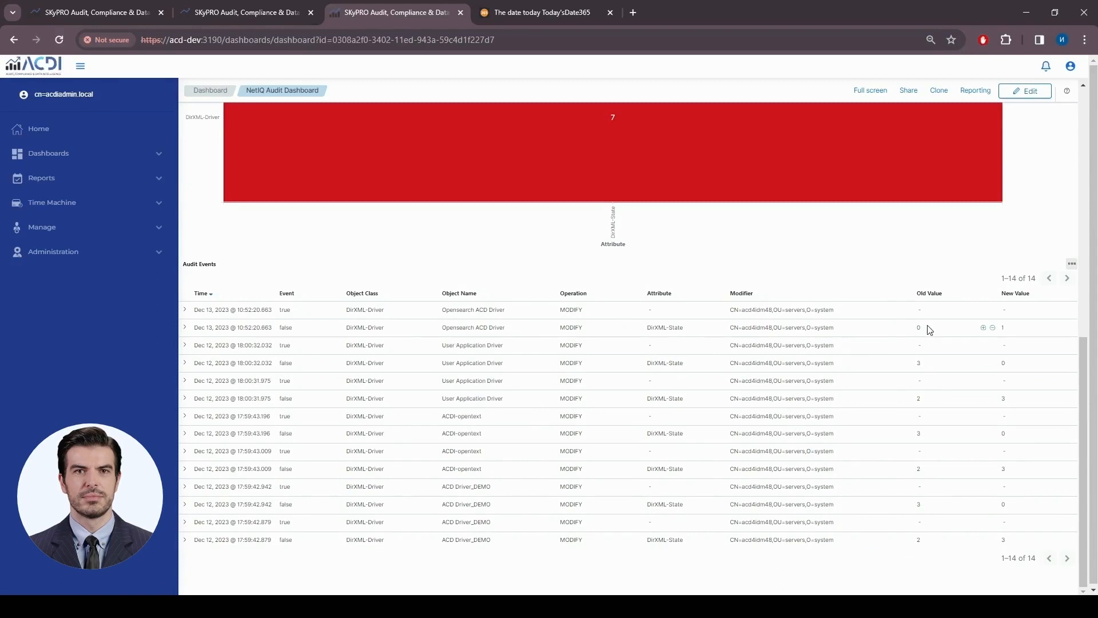
click(919, 368)
double_click(1004, 363)
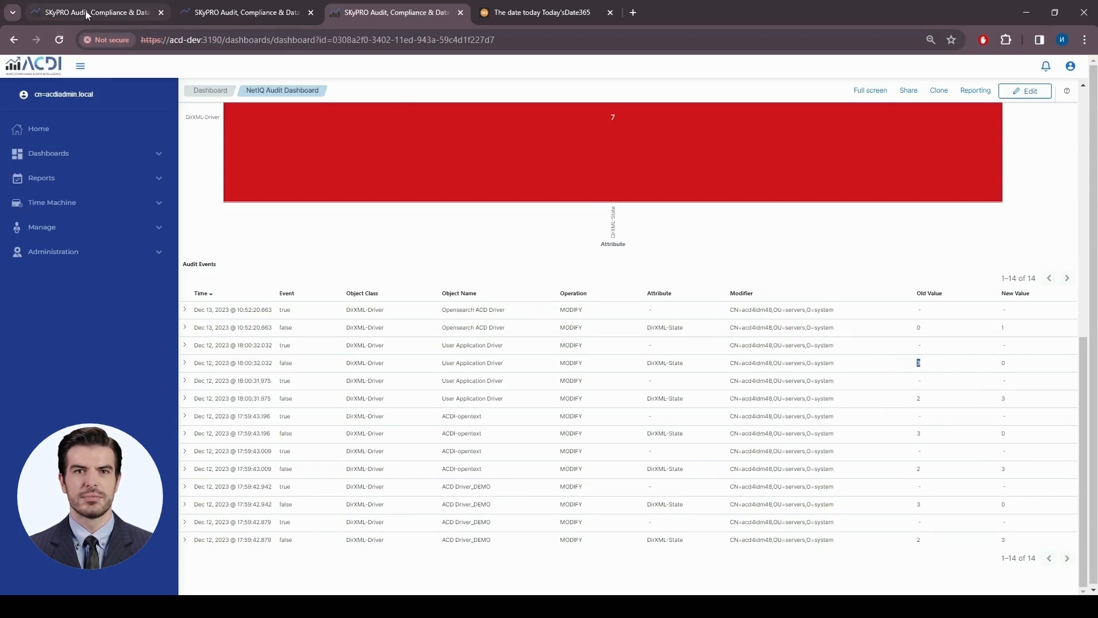
- On the first ACDI tab, load the NetIQ Audit Driver Status report from NetIQ IDM
click(111, 14)
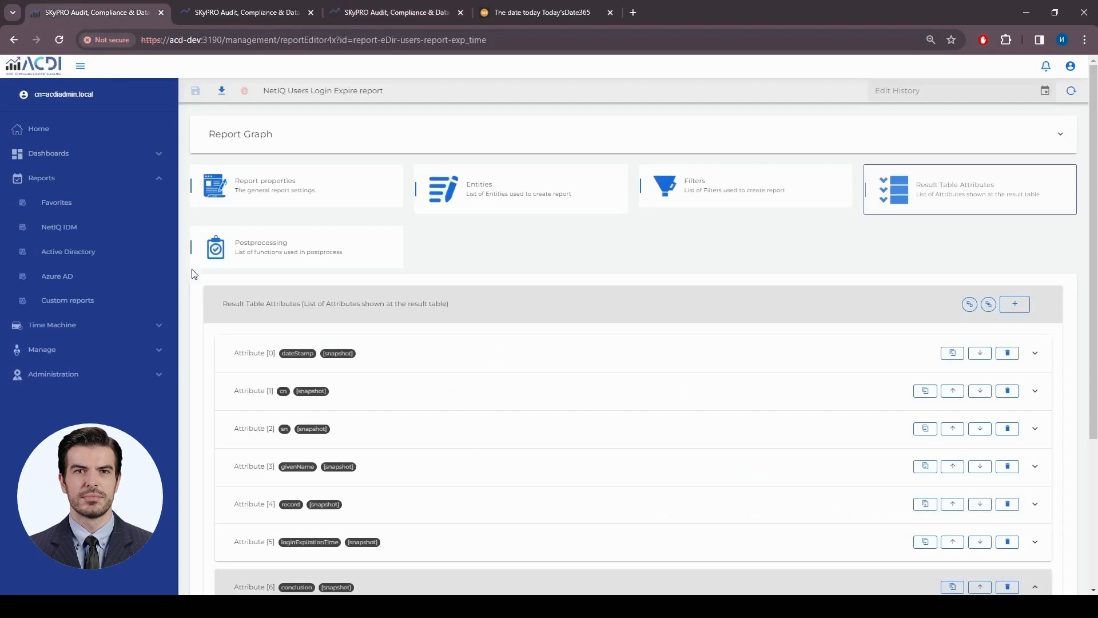
click(71, 228)
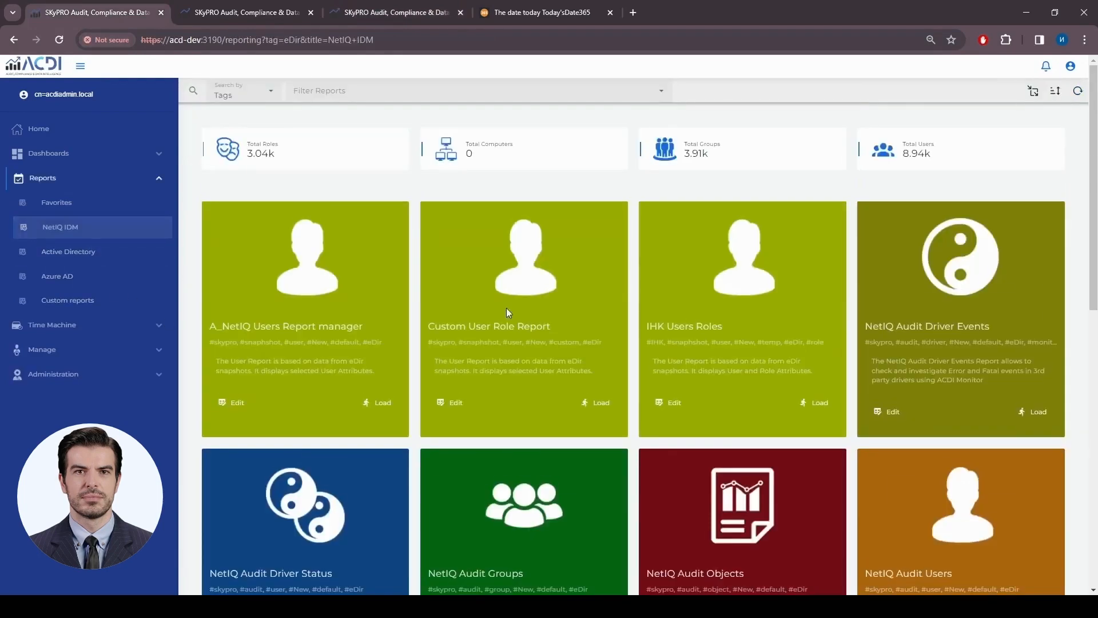
scroll(765, 314, down, 3)
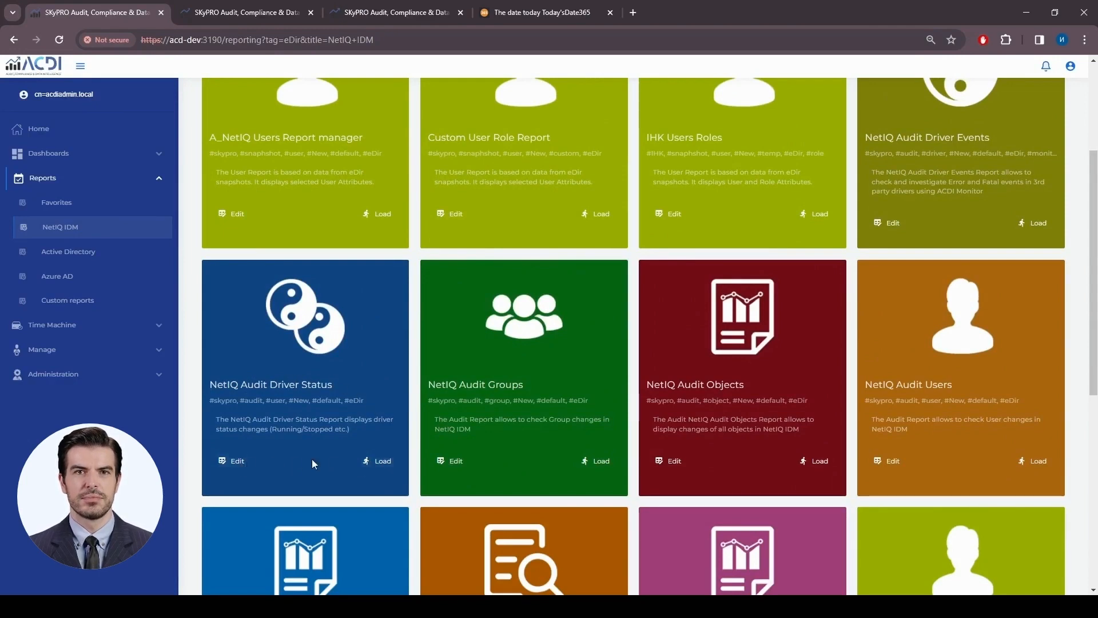
click(380, 460)
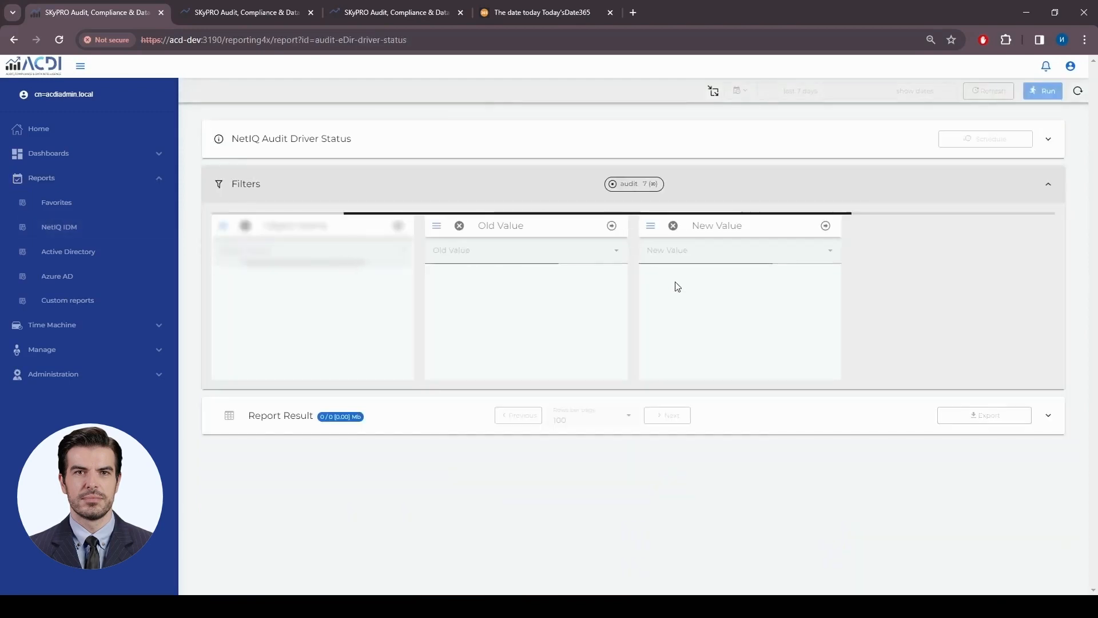
- Run the Driver Status report filtered to ACDI-opentext, showing its two status changes
click(557, 250)
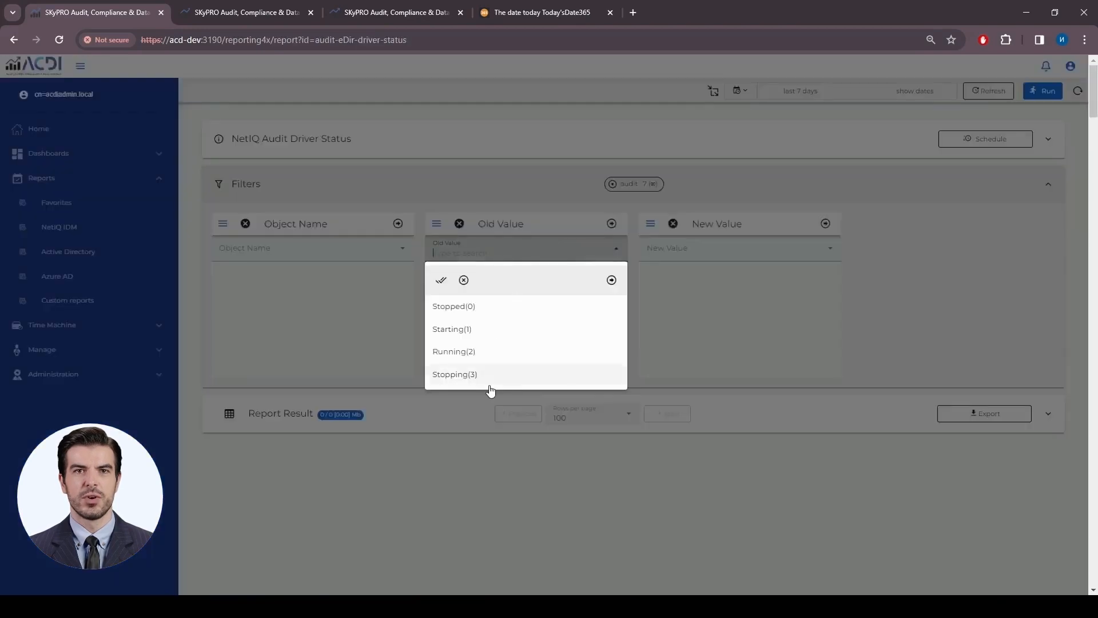
click(681, 255)
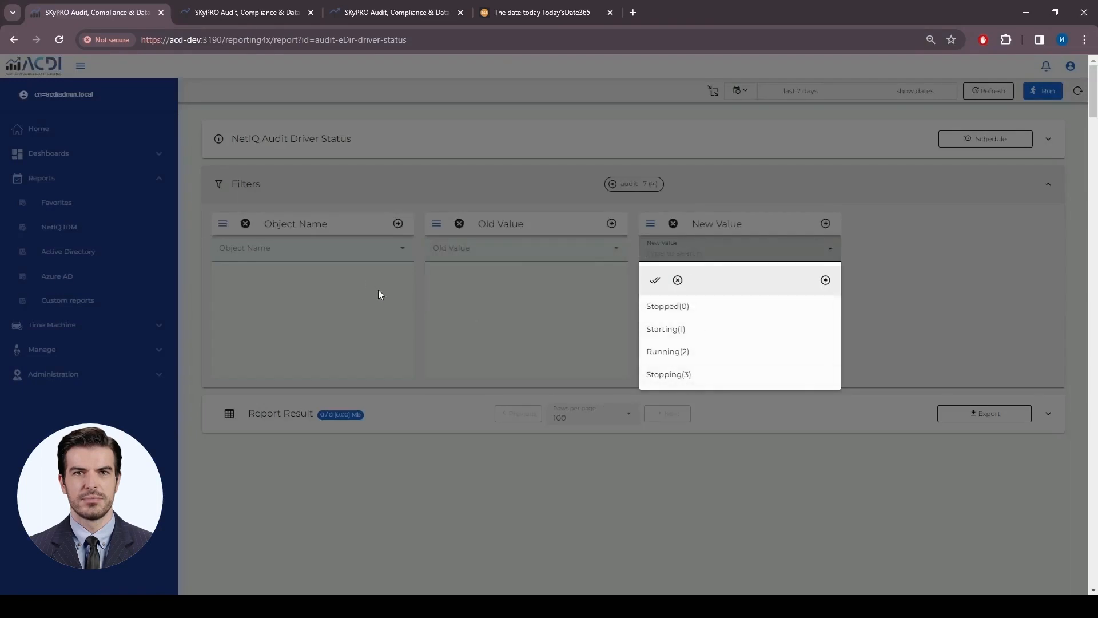
click(309, 253)
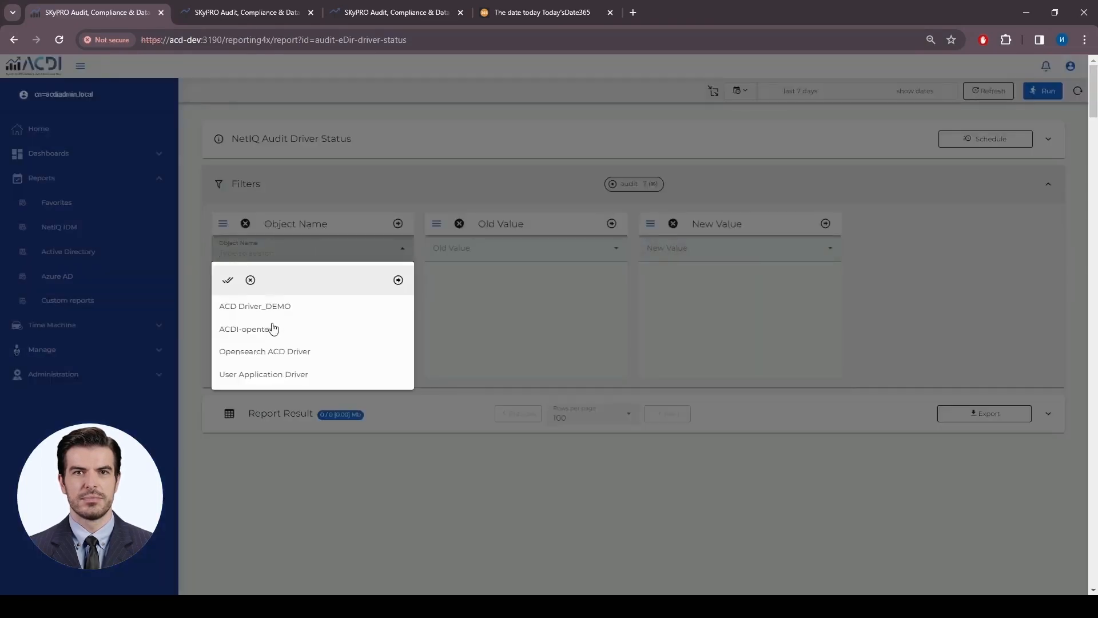
click(273, 328)
click(398, 279)
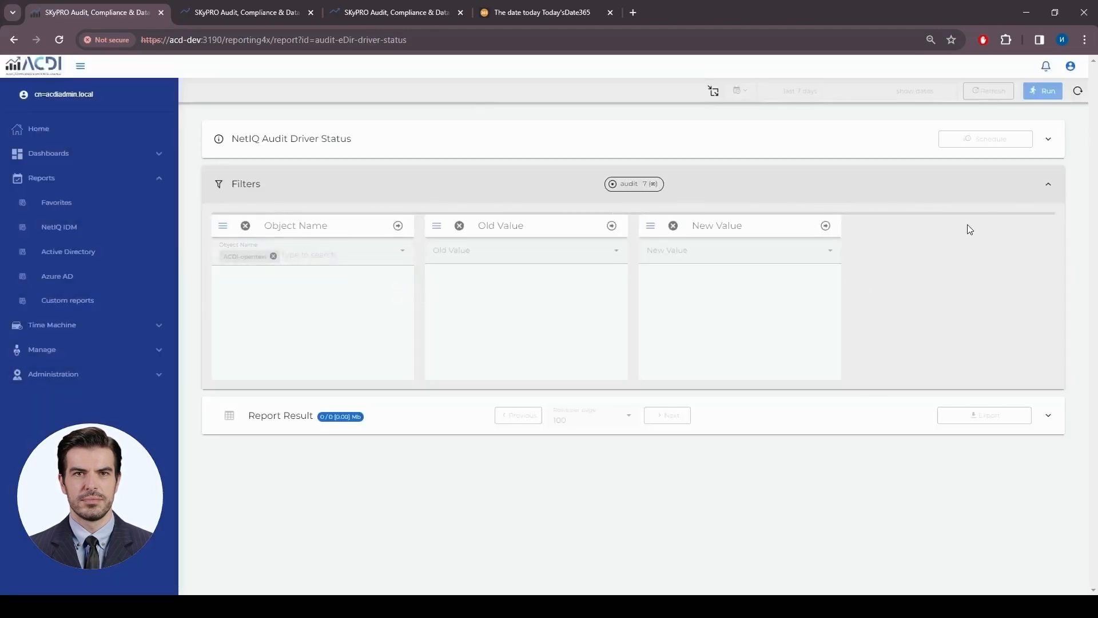
click(1052, 93)
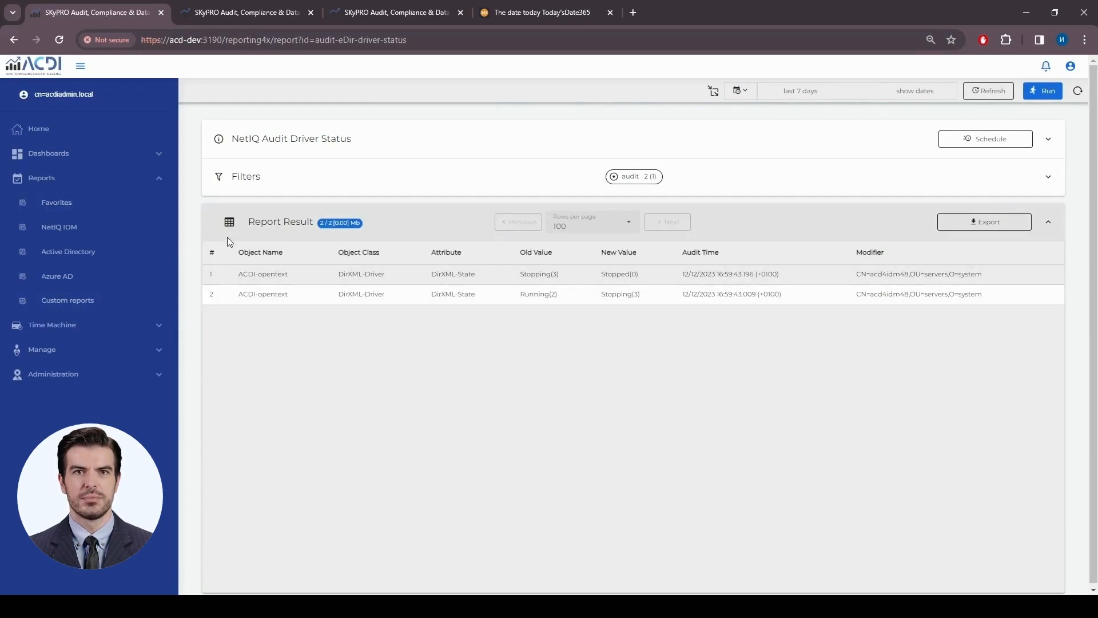
click(80, 227)
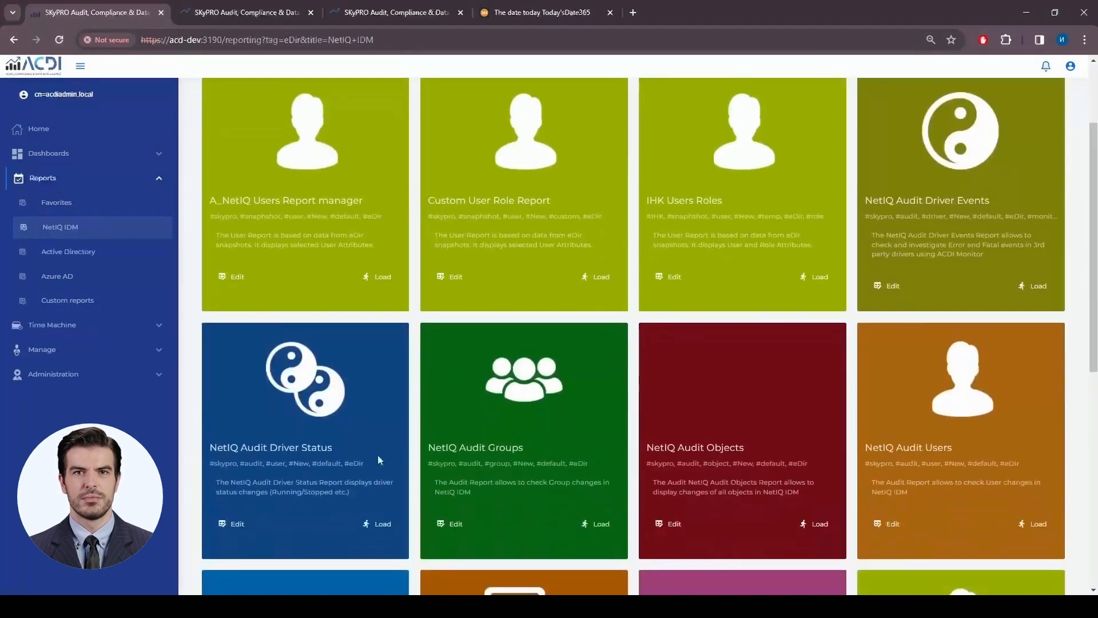
- Expand the Driver Status report's parseDriverStatus postprocessing function and enlarge its JavaScript body to read the code
click(232, 523)
click(327, 255)
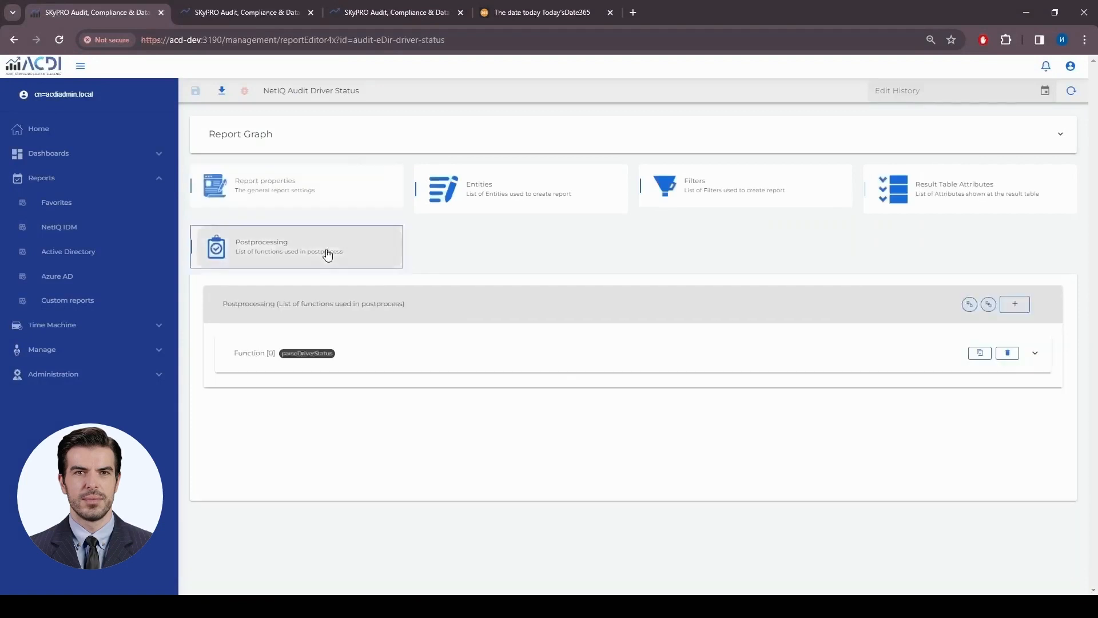
click(471, 360)
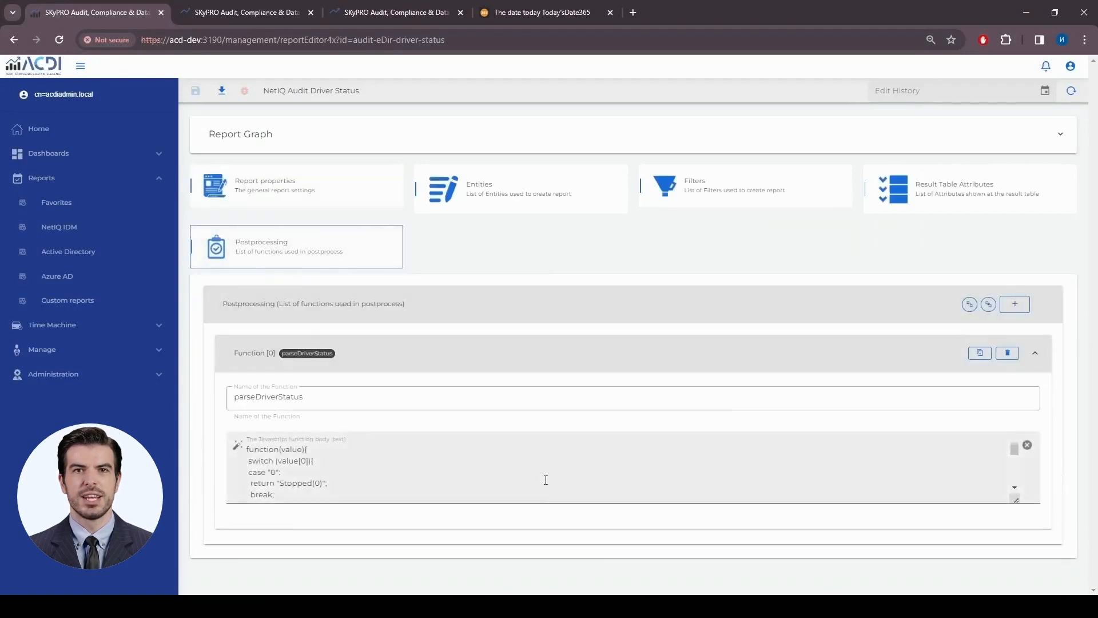
scroll(546, 480, down, 3)
scroll(545, 480, up, 3)
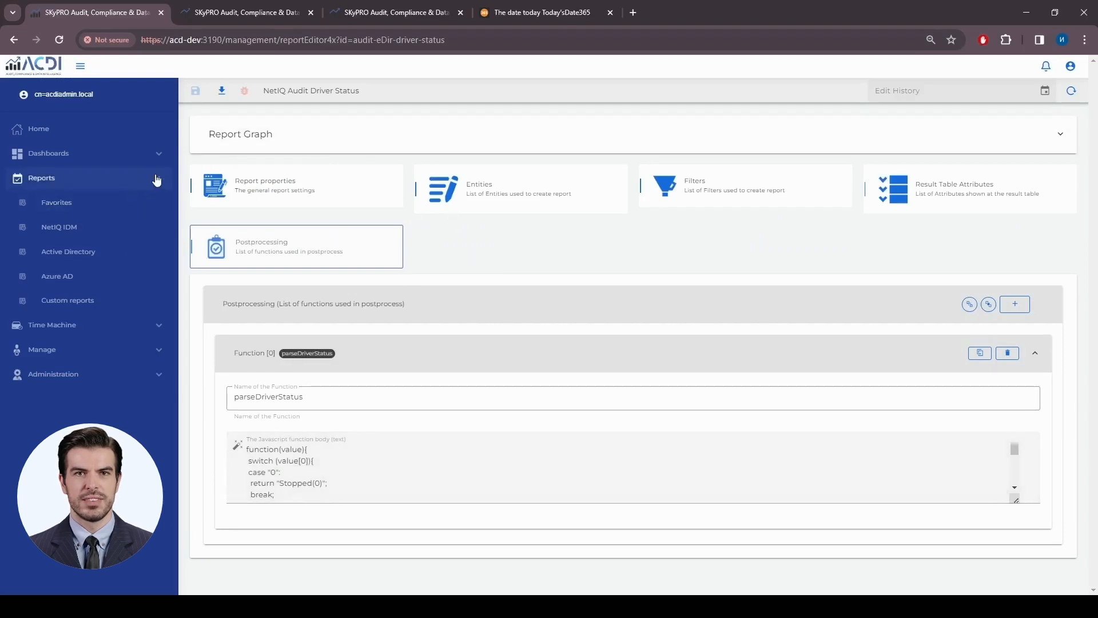
drag(1016, 501, 1018, 563)
scroll(1016, 560, down, 2)
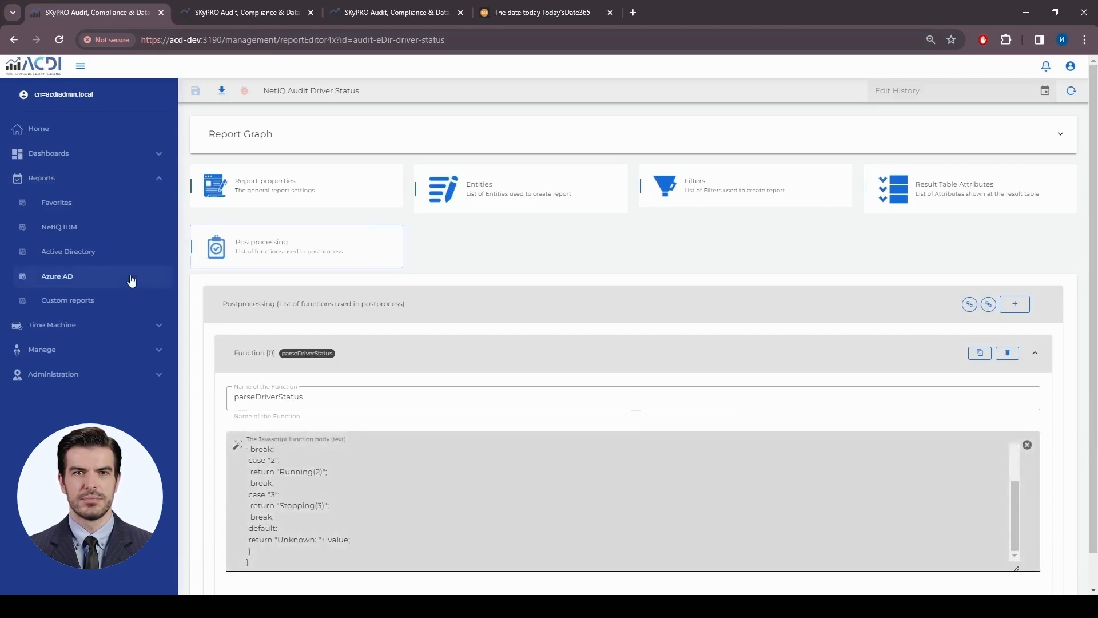
- In the Time Machine History Browser, search for many-appr objects and open many-appr-2411's attributes
click(81, 227)
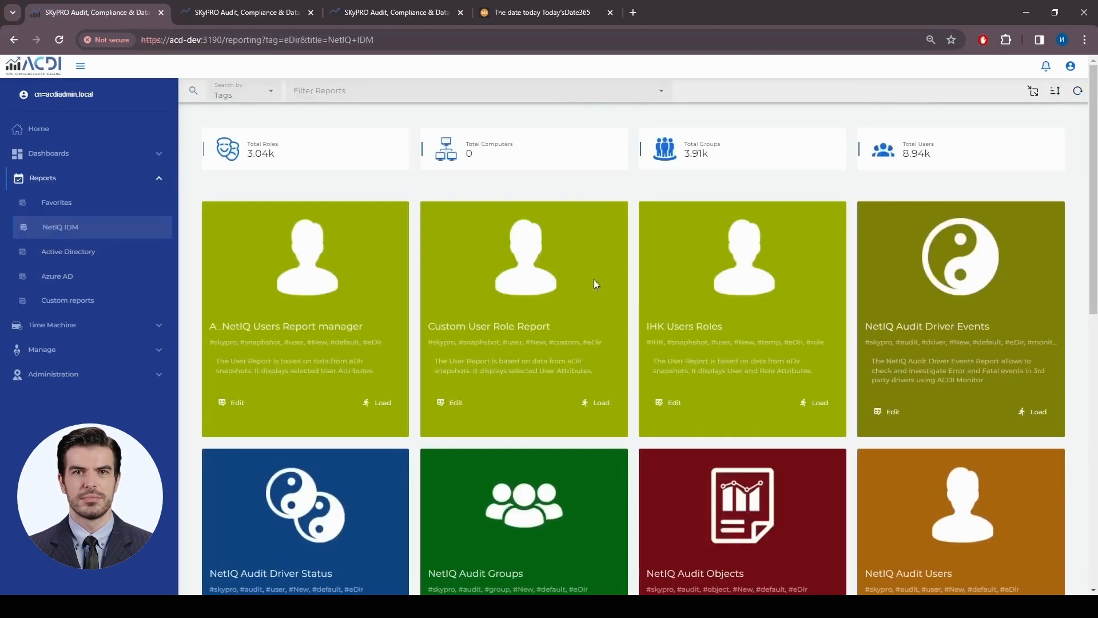
scroll(640, 263, down, 10)
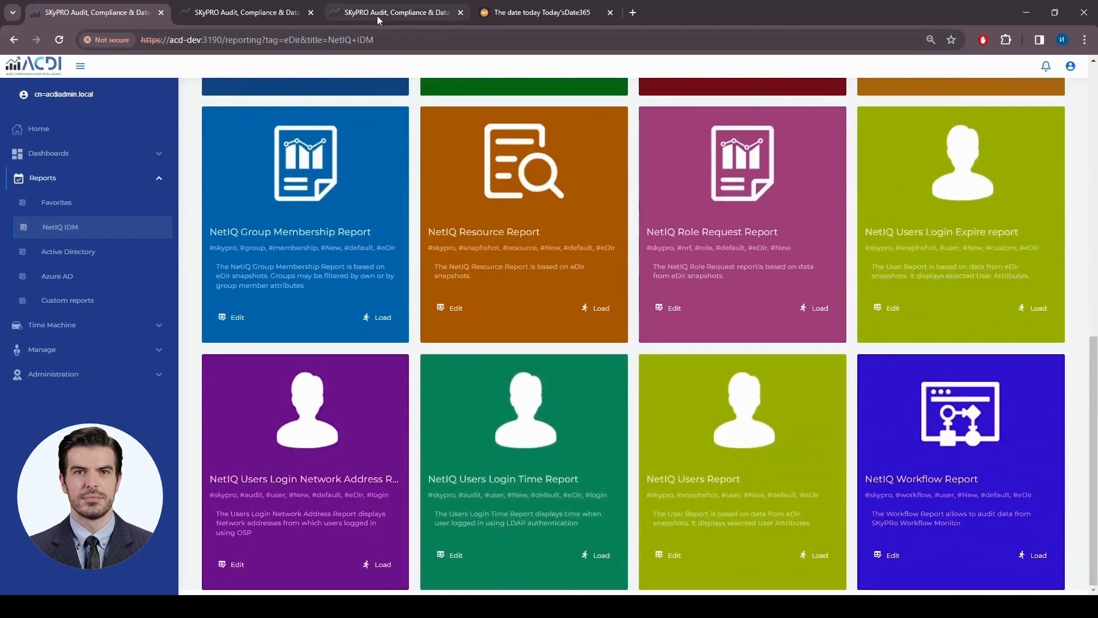
click(390, 13)
click(51, 202)
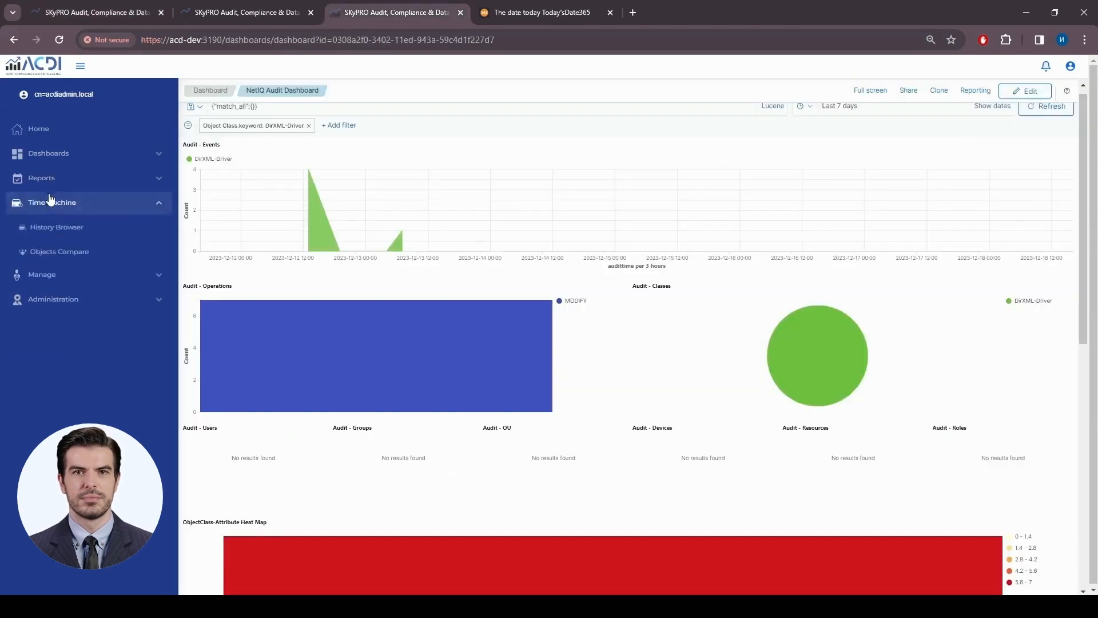
click(71, 227)
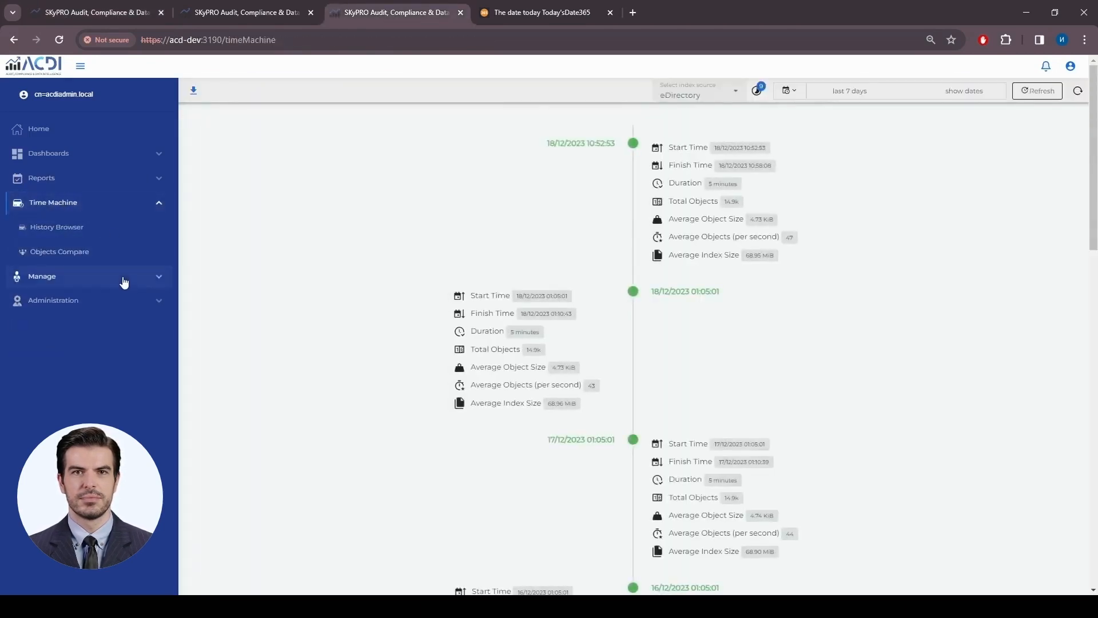
click(56, 228)
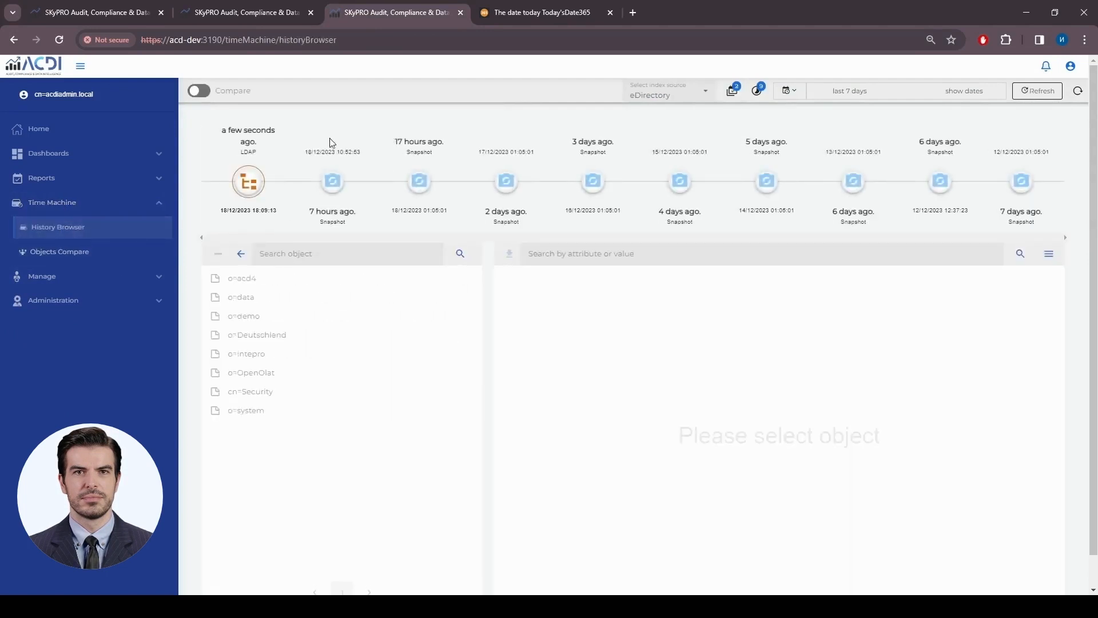
click(305, 255)
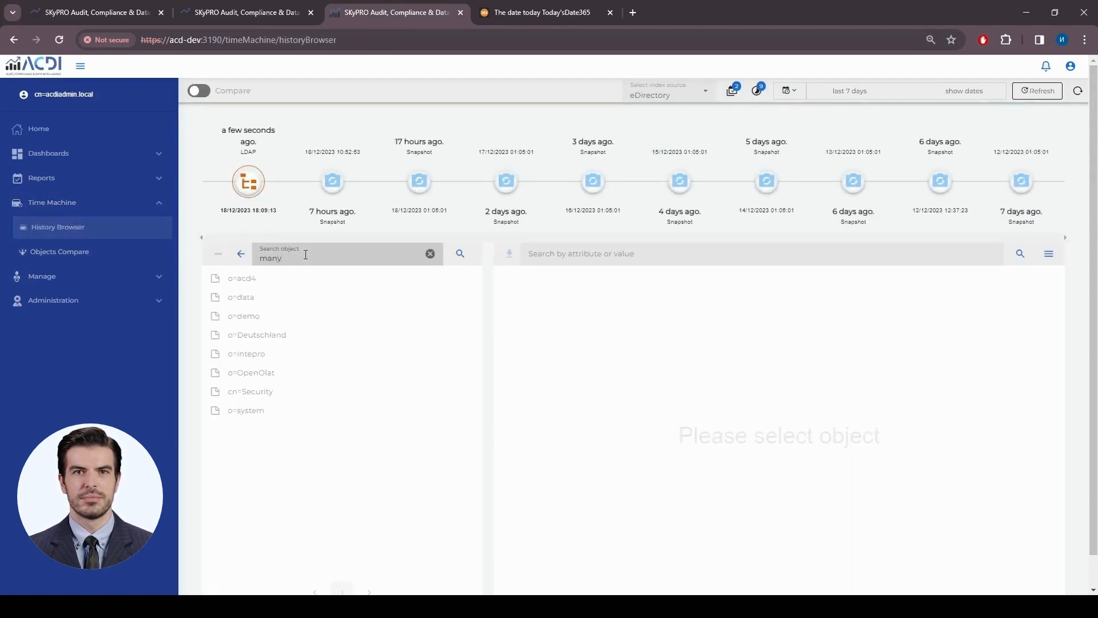
key(Return)
click(239, 279)
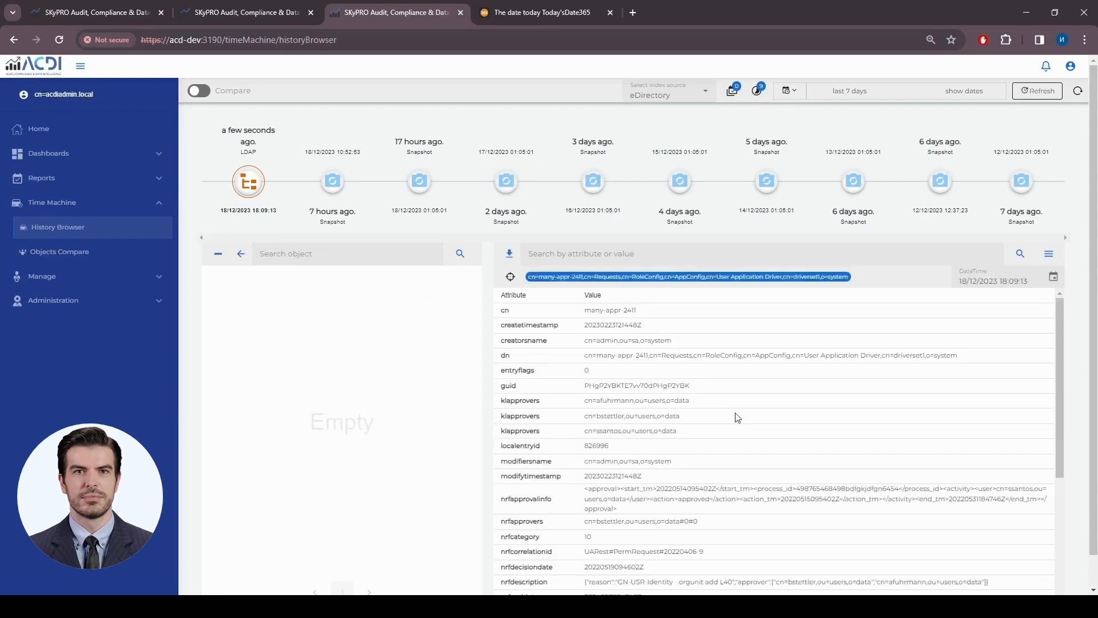
- Widen the attribute table, mark the approver entry in nrfapprovalinfo, and scroll through the attributes
scroll(630, 426, down, 5)
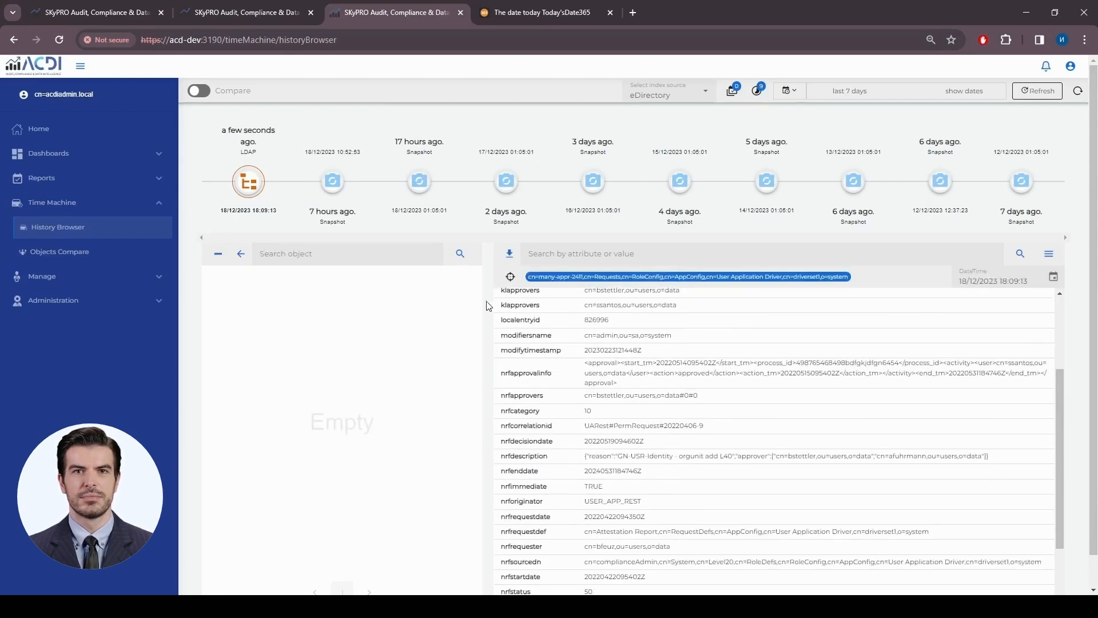
click(218, 254)
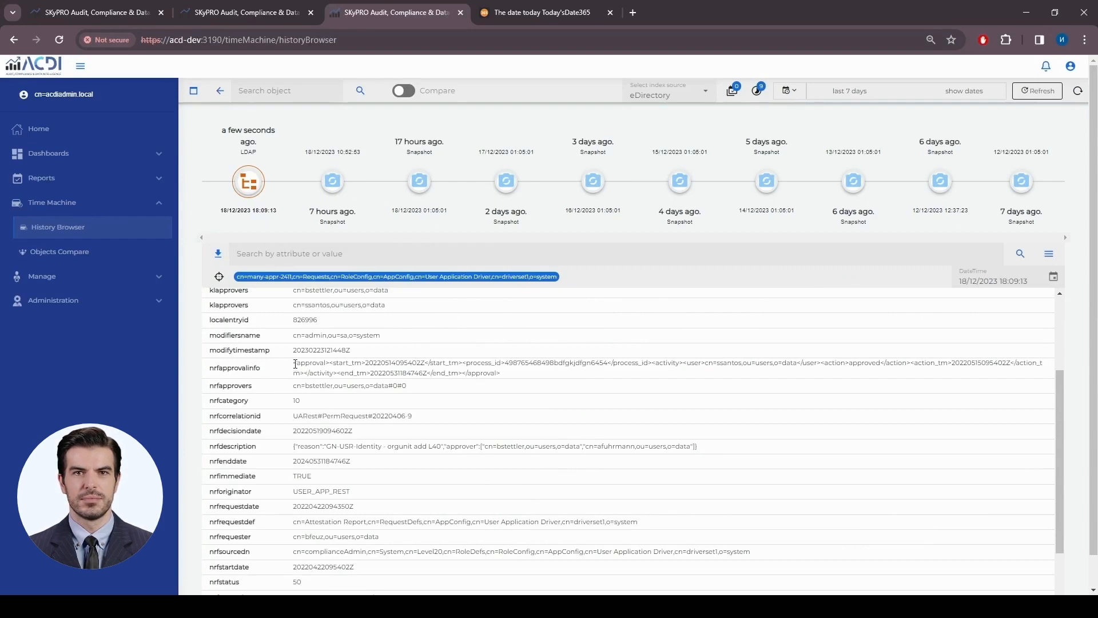
drag(510, 378, 298, 365)
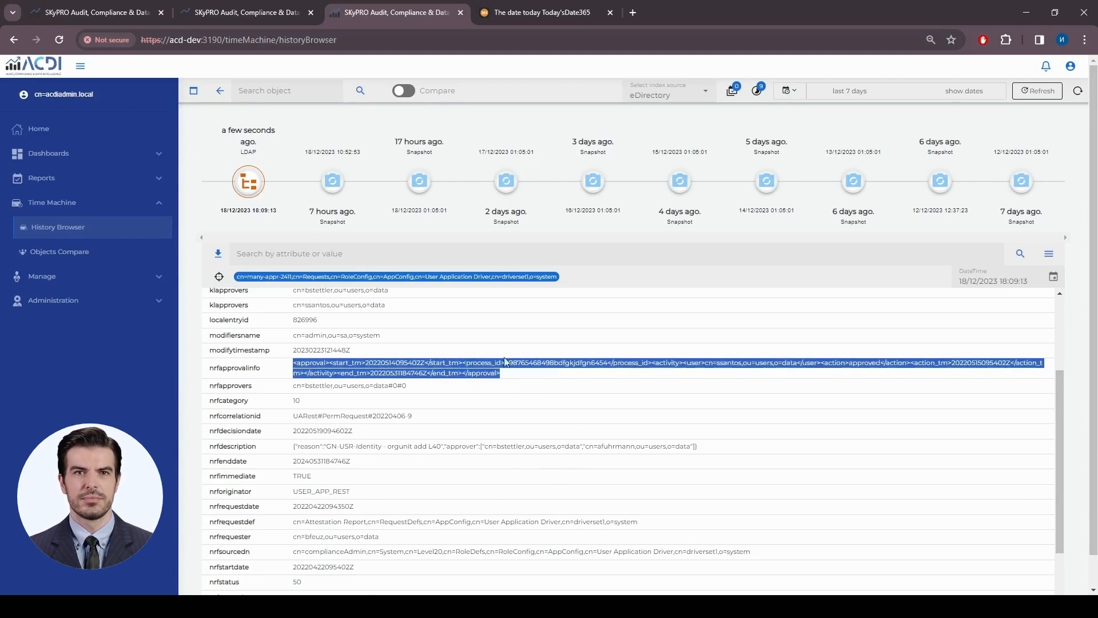
click(716, 358)
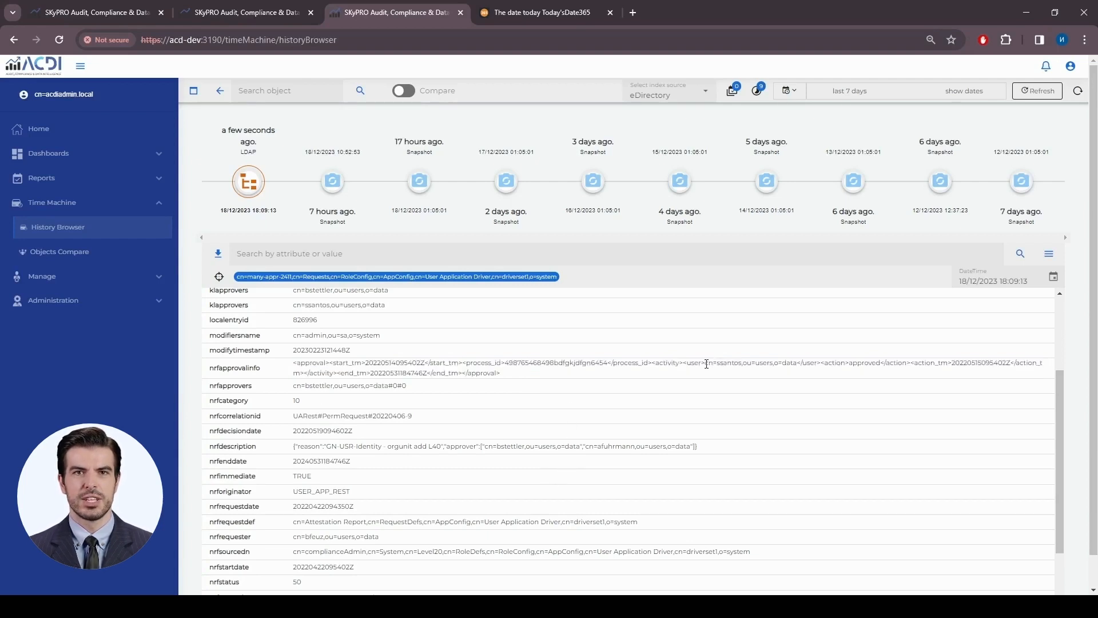
drag(706, 364, 793, 364)
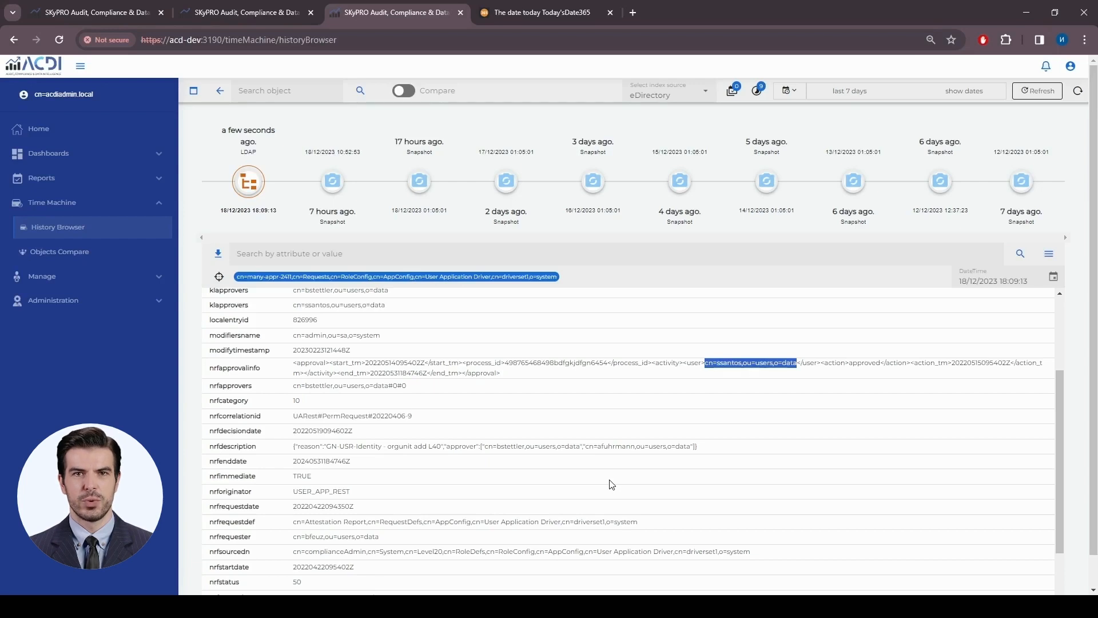
scroll(497, 464, down, 3)
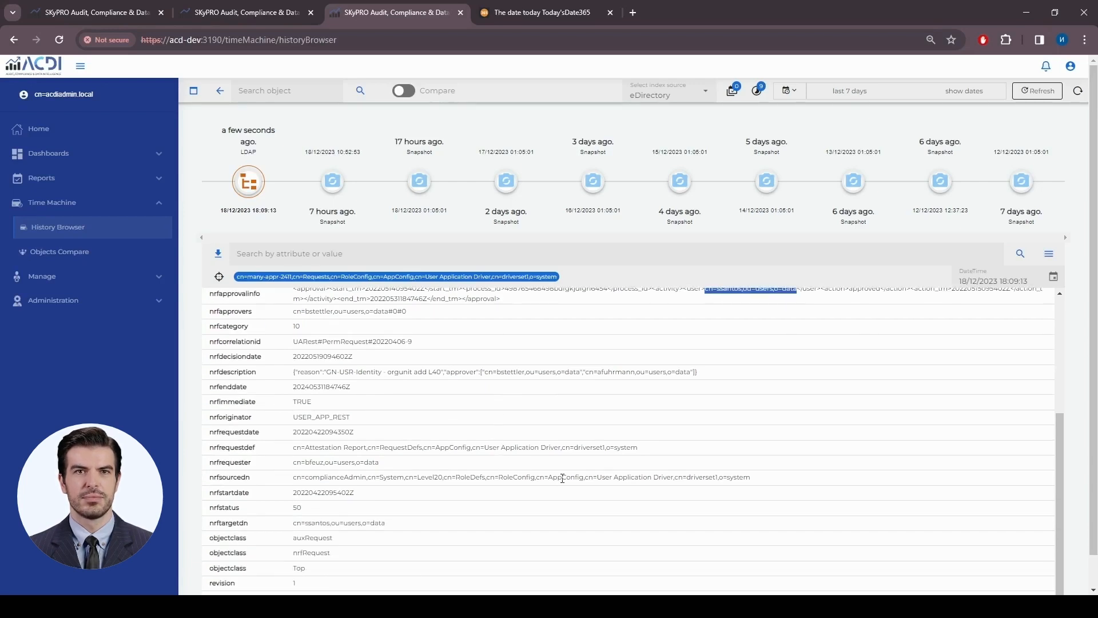
scroll(562, 478, down, 1)
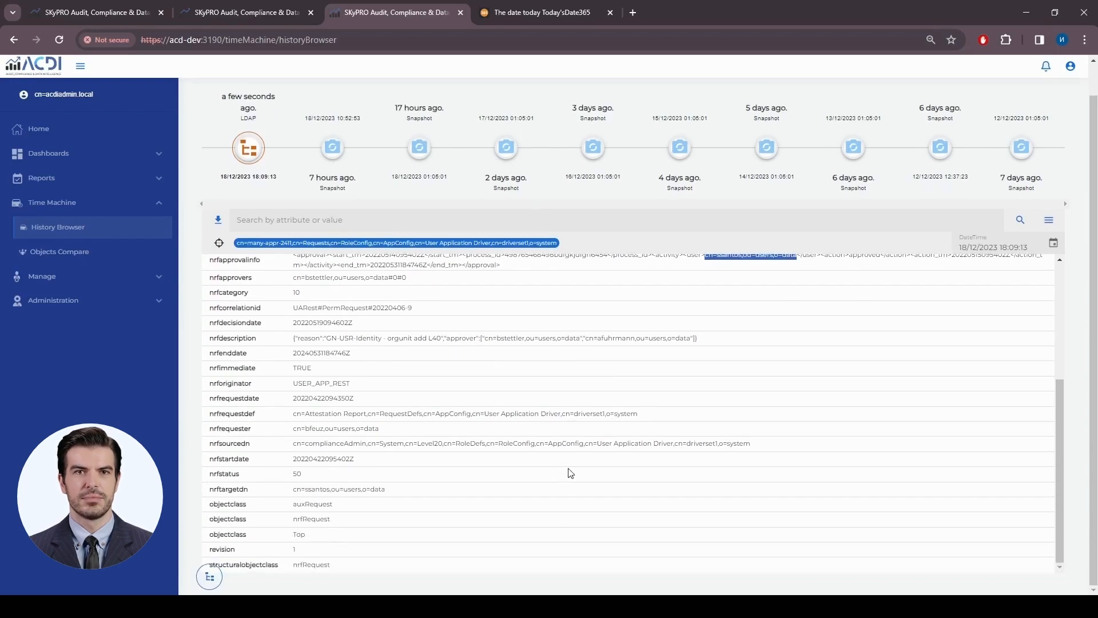
scroll(570, 473, up, 5)
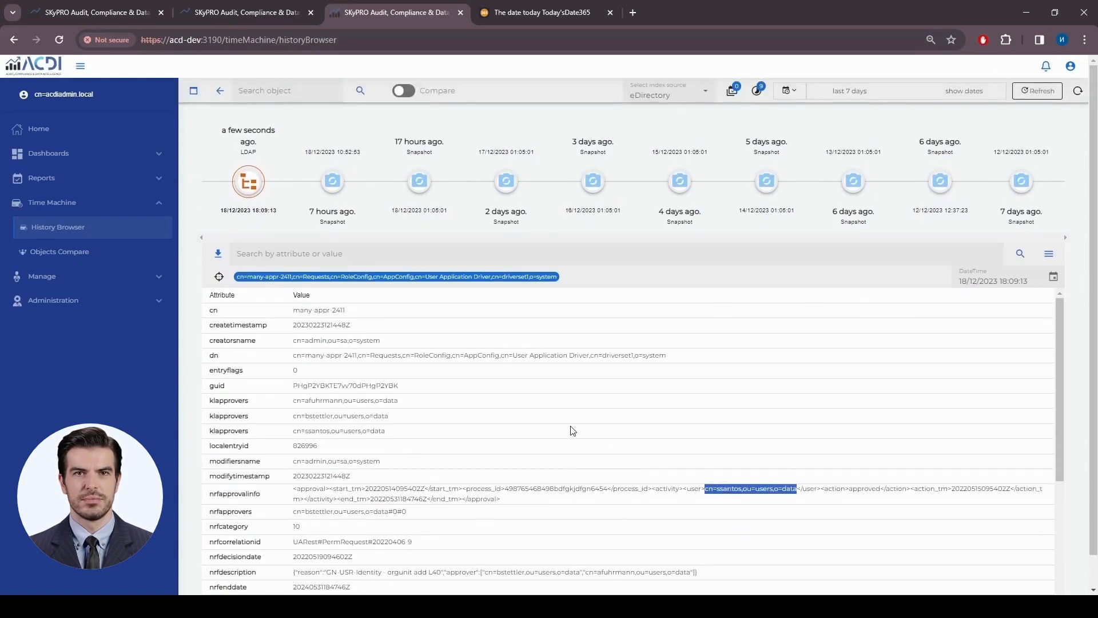
- Open the NetIQ Role Request Report from the NetIQ IDM list in the report editor
click(163, 179)
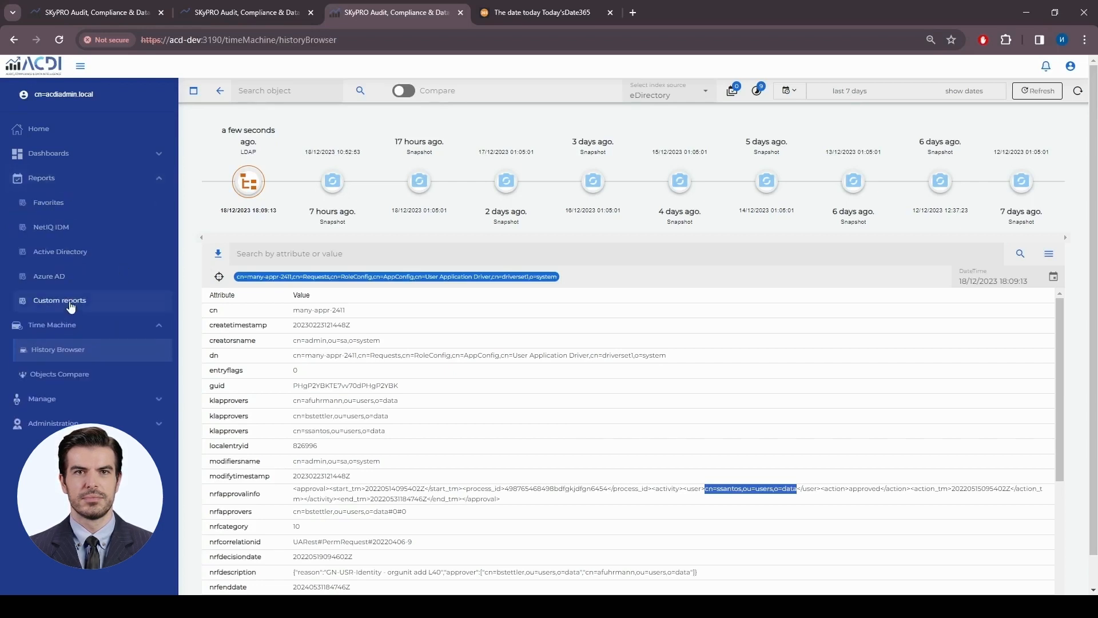
click(65, 231)
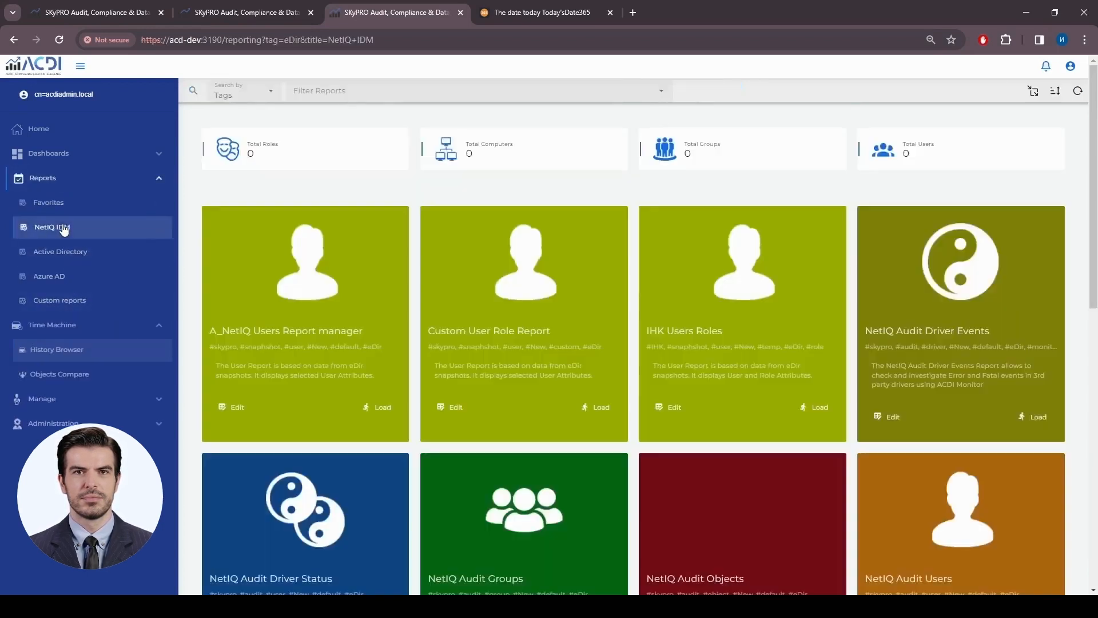
scroll(843, 343, down, 5)
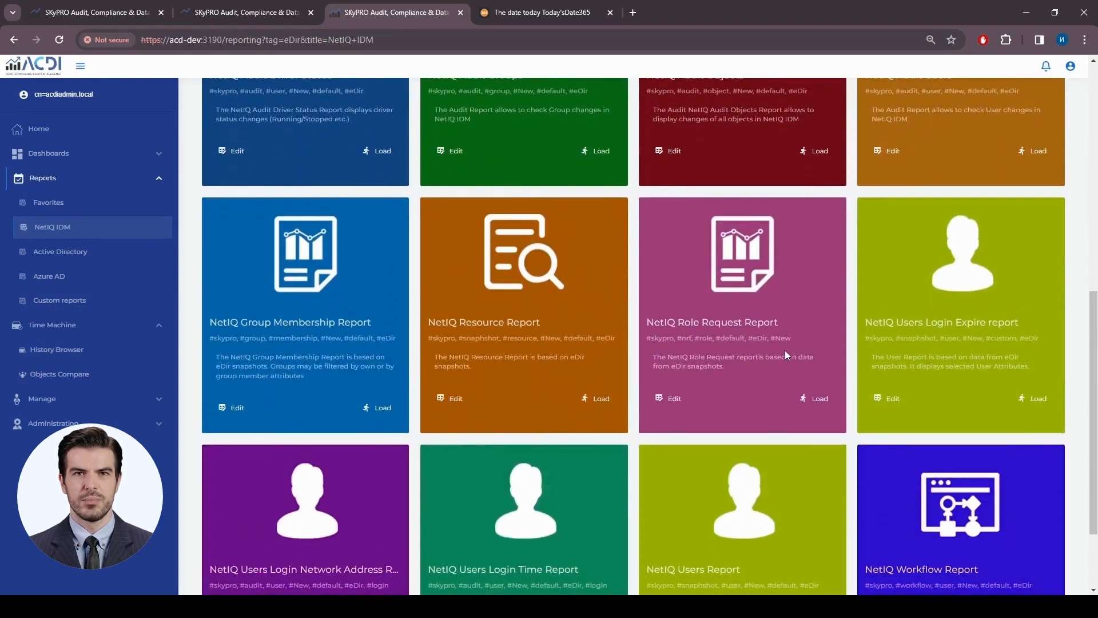
drag(643, 322, 760, 321)
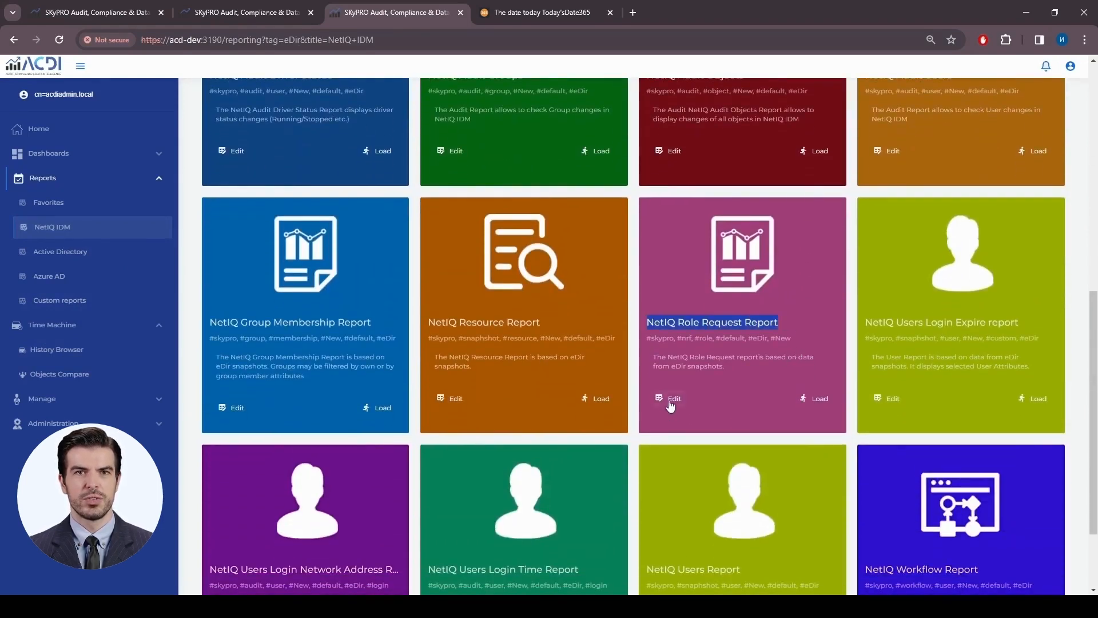
click(671, 400)
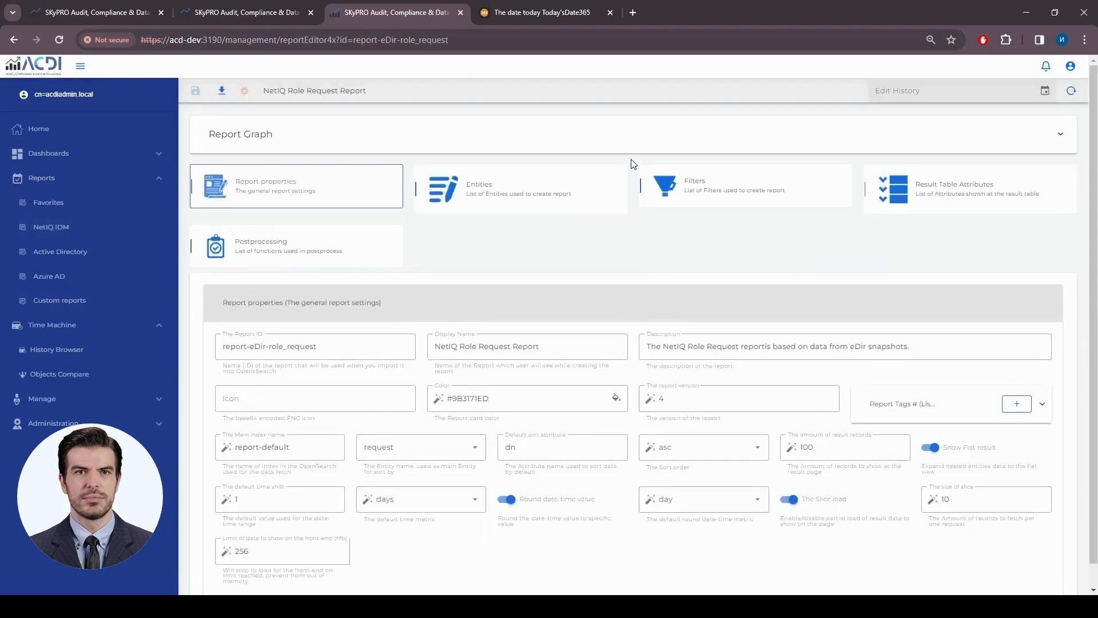
- Rearrange the request and nrfApprovalInfo nodes in the Report Graph, then collapse it
click(633, 146)
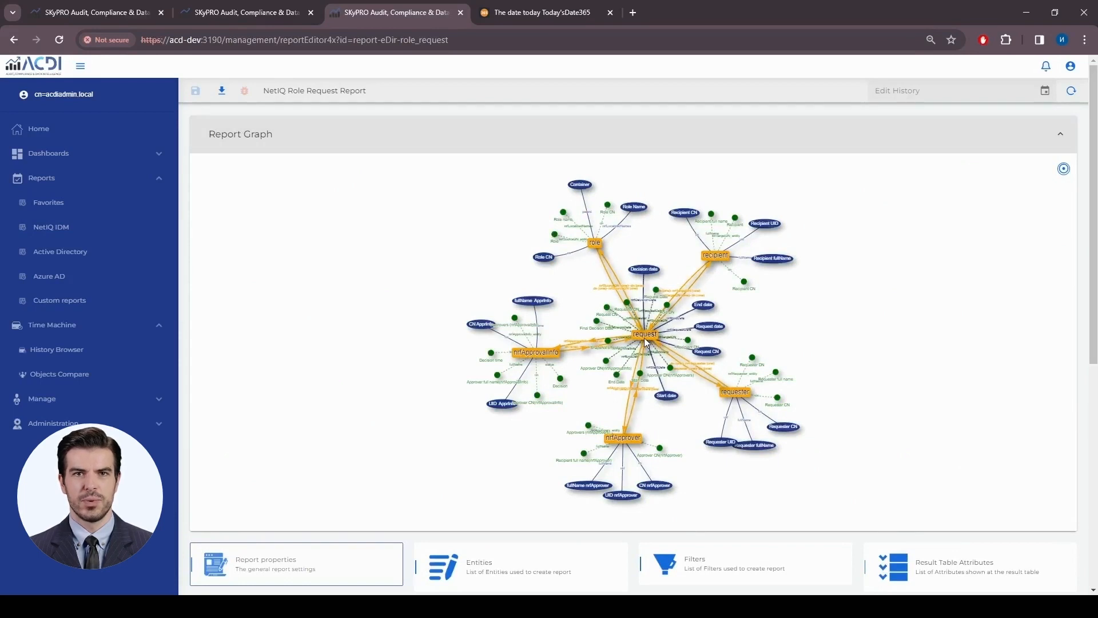
drag(650, 339, 650, 327)
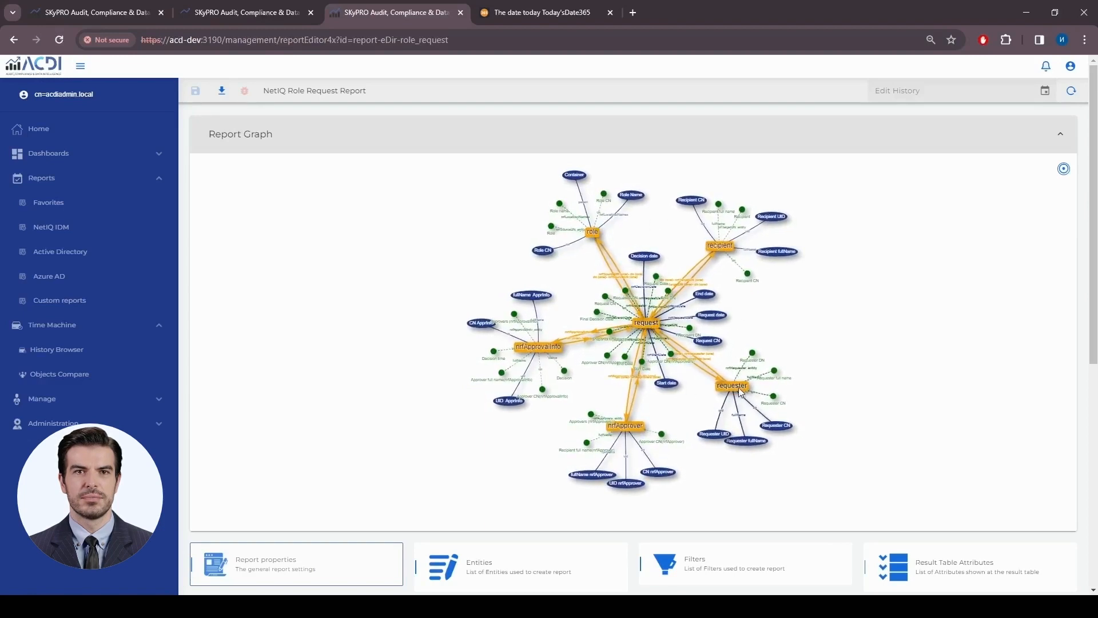
click(718, 144)
click(718, 144)
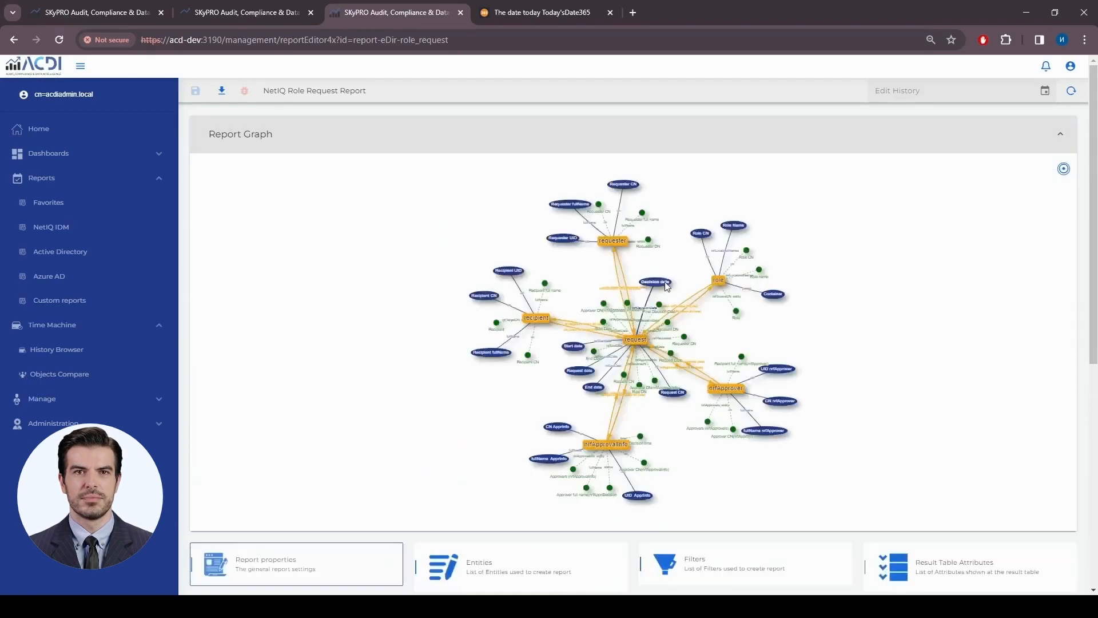
click(617, 242)
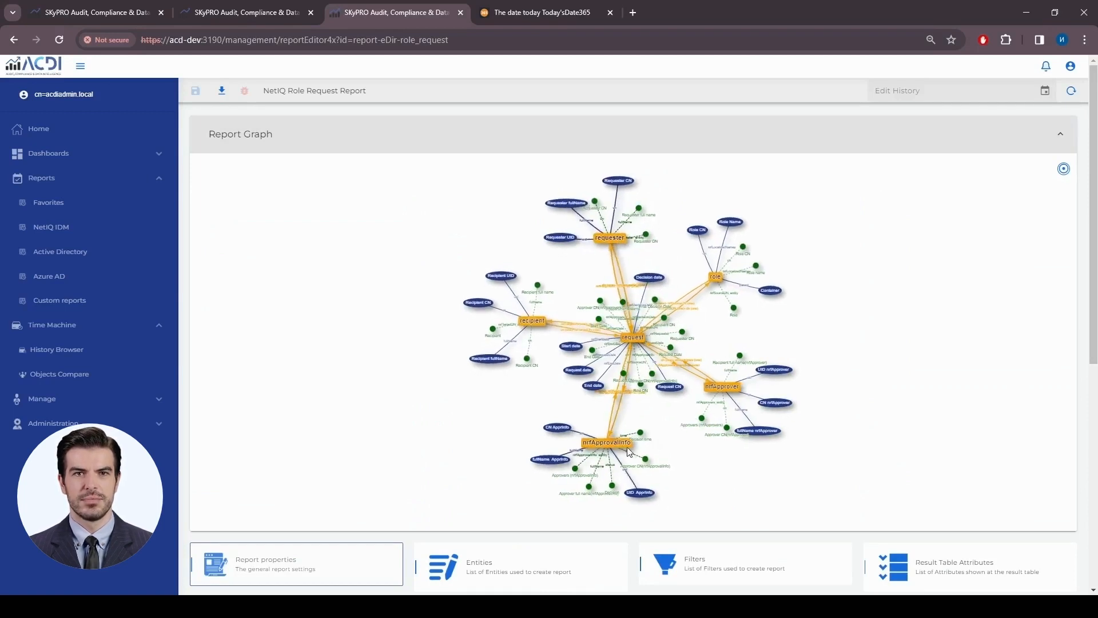
mouse_move(615, 448)
mouse_down()
mouse_move(600, 438)
mouse_move(631, 440)
mouse_move(609, 431)
mouse_move(623, 435)
mouse_up()
click(566, 140)
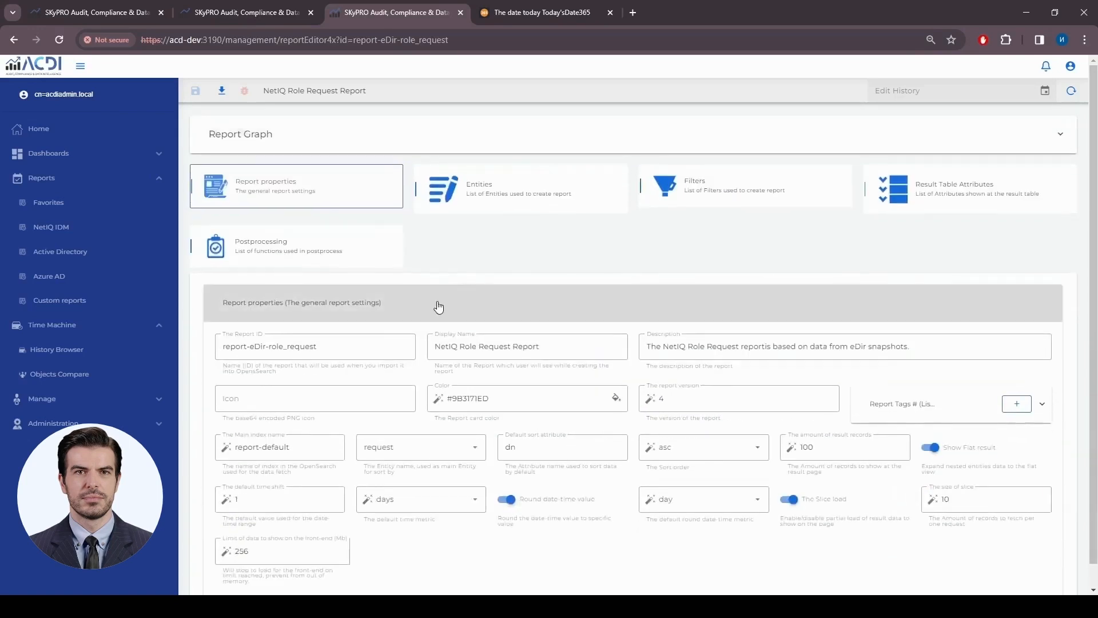
- In the Entities list, inspect the nrfApprover entity's first relation and transformation functions
click(522, 210)
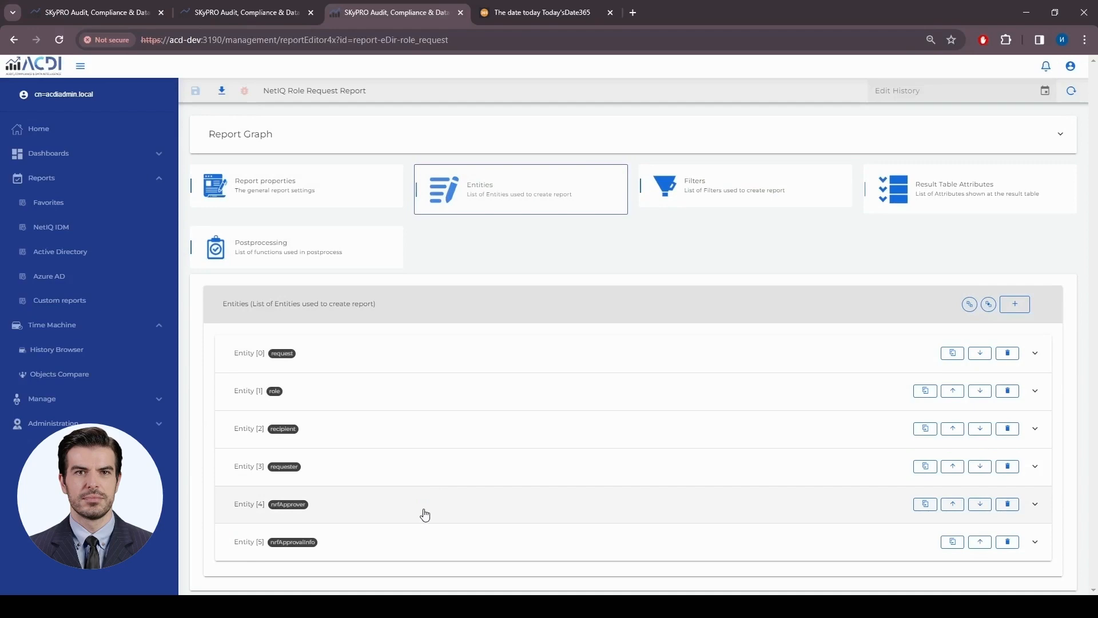
click(424, 515)
scroll(417, 492, down, 3)
click(437, 458)
scroll(451, 465, down, 3)
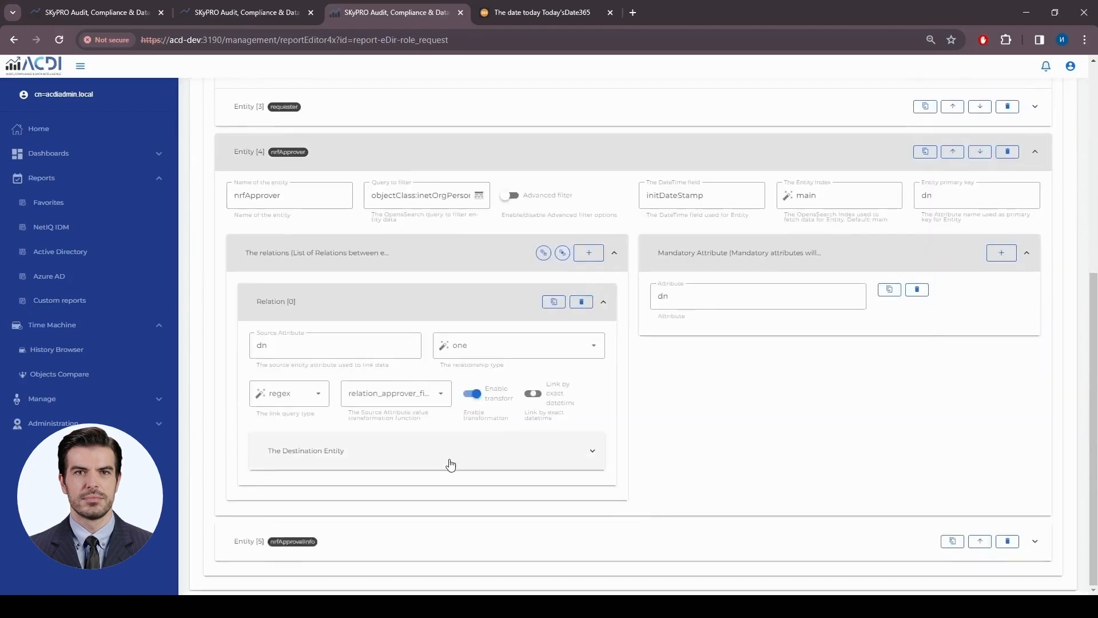
click(422, 396)
click(427, 397)
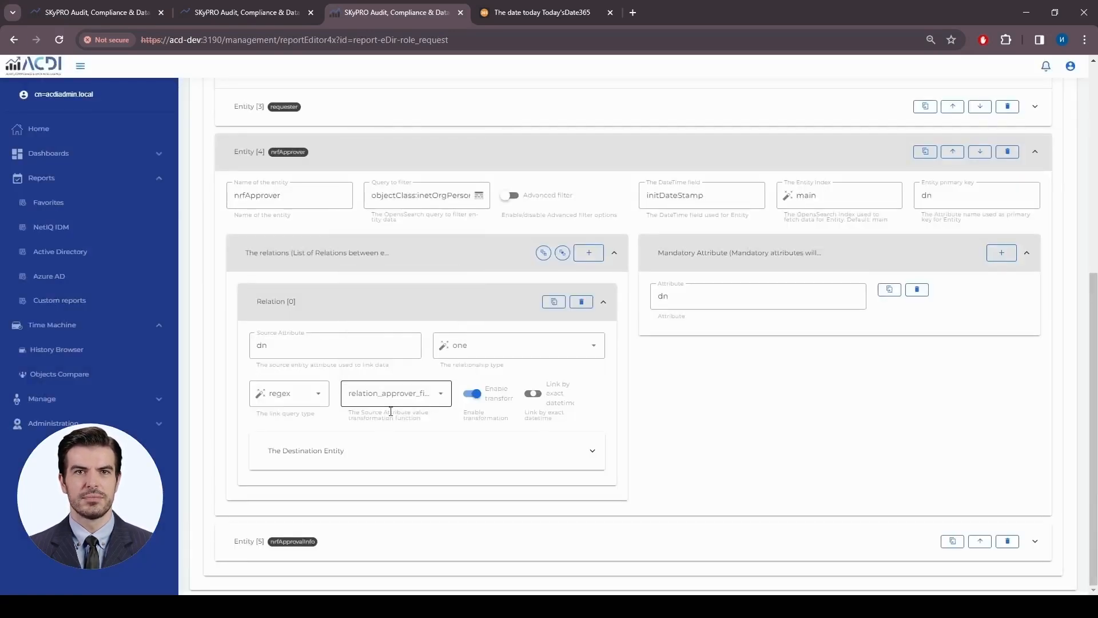
scroll(391, 411, up, 5)
click(440, 470)
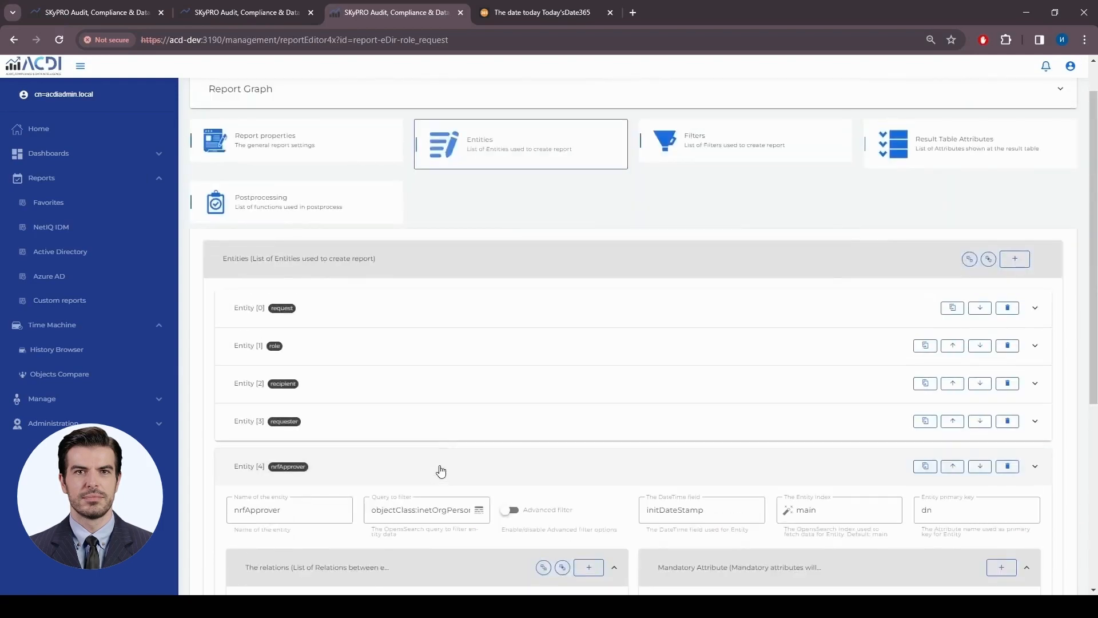
- Inspect the nrfApprovalInfo entity's first relation and transformation functions, then collapse it
click(505, 522)
scroll(509, 470, down, 3)
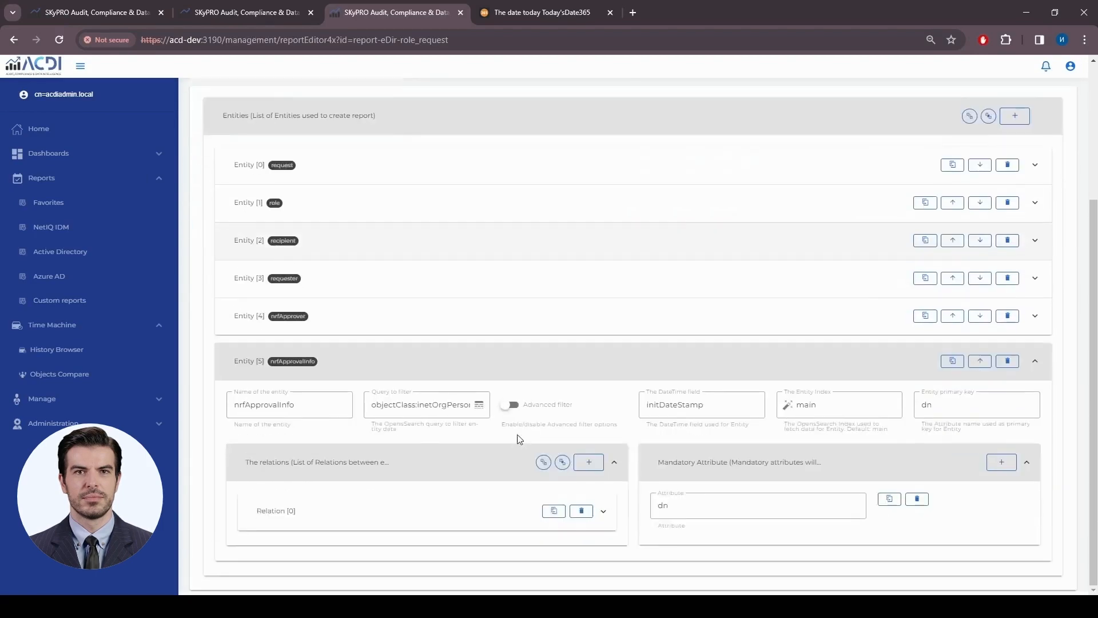
click(372, 510)
scroll(375, 498, down, 3)
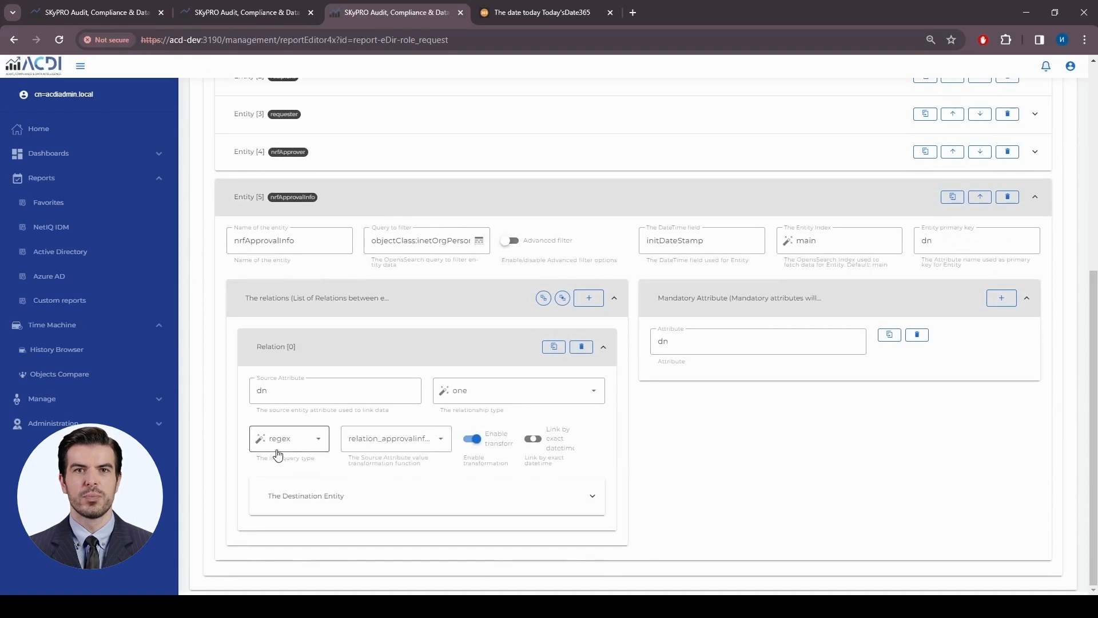
click(409, 451)
click(413, 449)
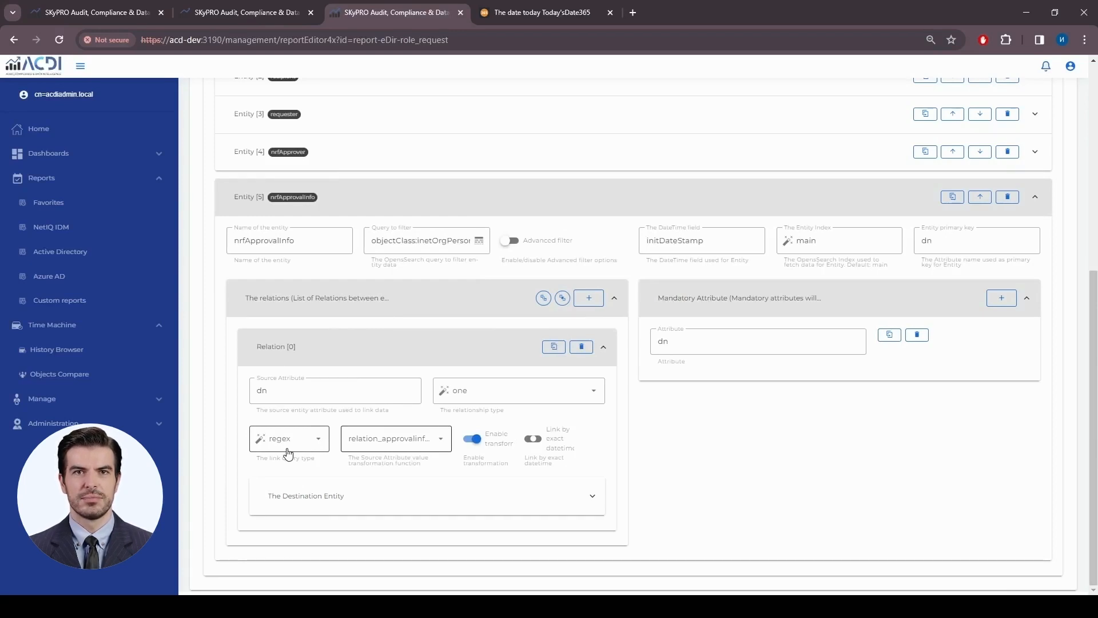
click(393, 351)
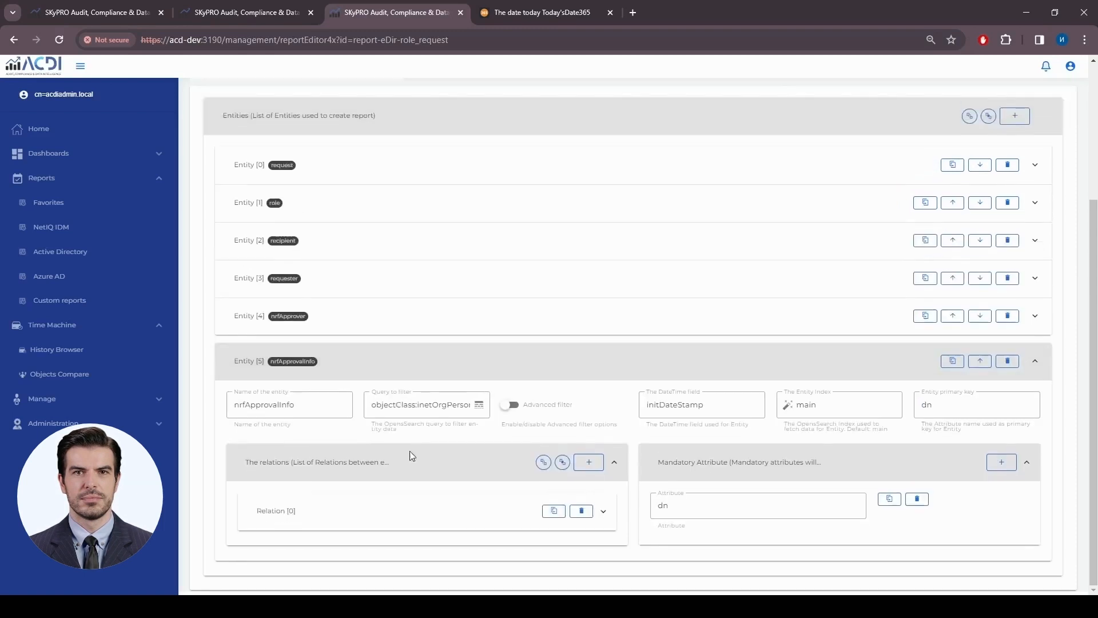
click(438, 469)
click(547, 369)
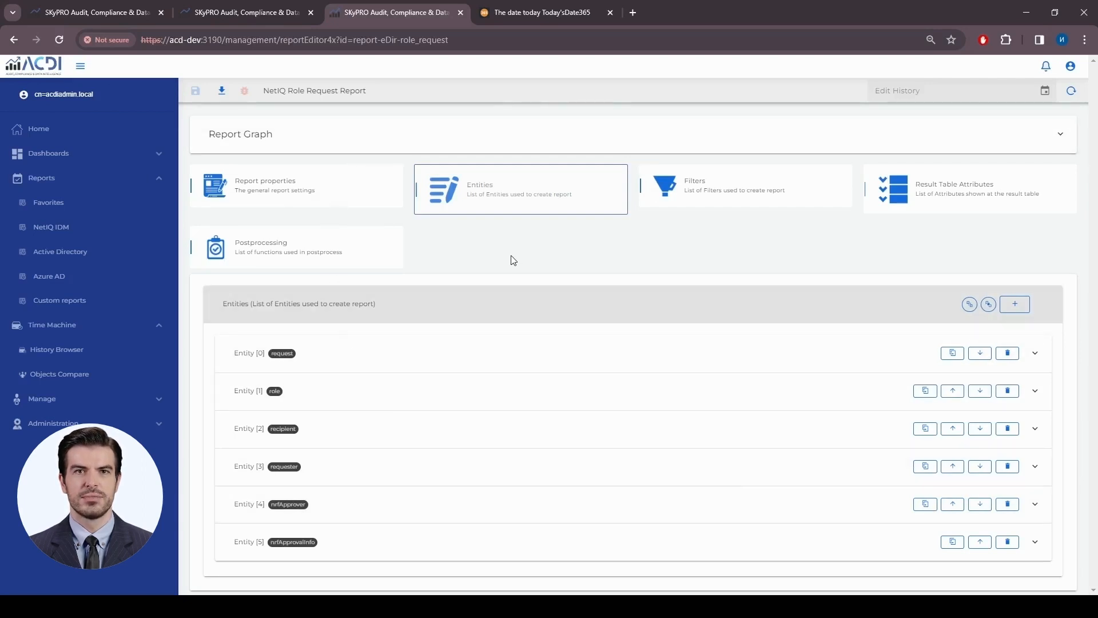
- Return to the first tab's ACDI home page and collapse the Reports menu
click(107, 12)
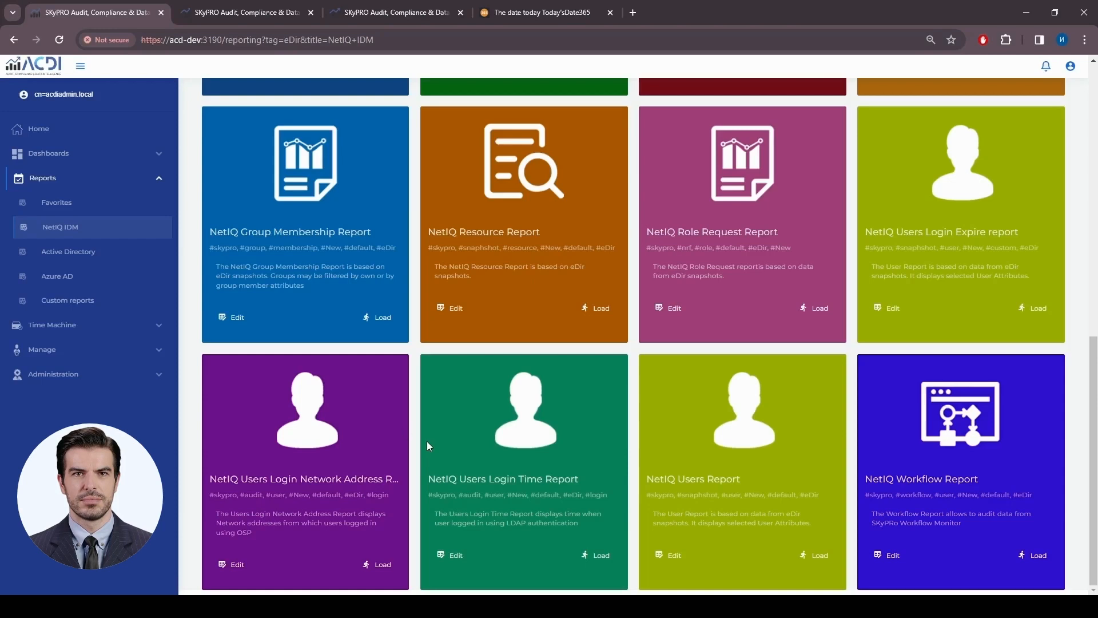
click(39, 128)
click(156, 181)
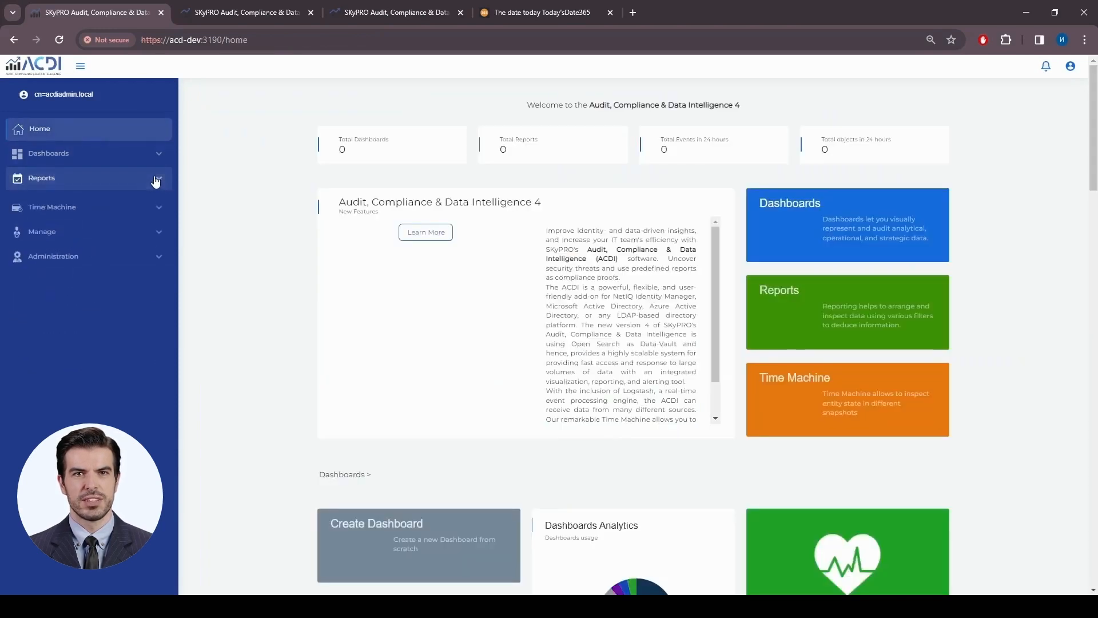